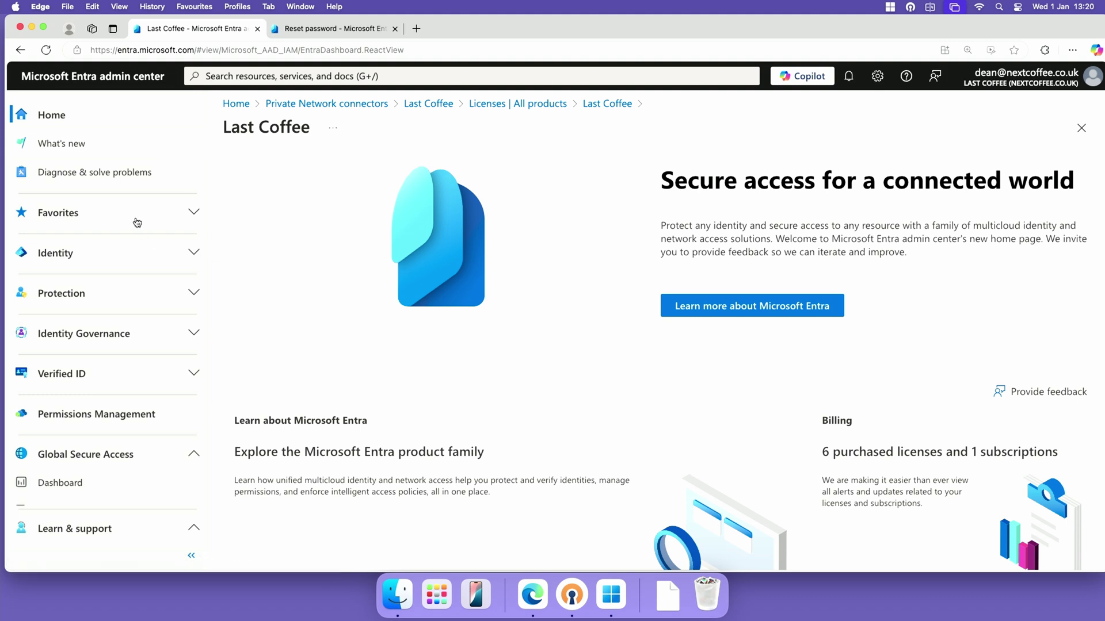
Open Identity > Billing > Licenses and list all products with total, assigned and available counts
left_click(137, 252)
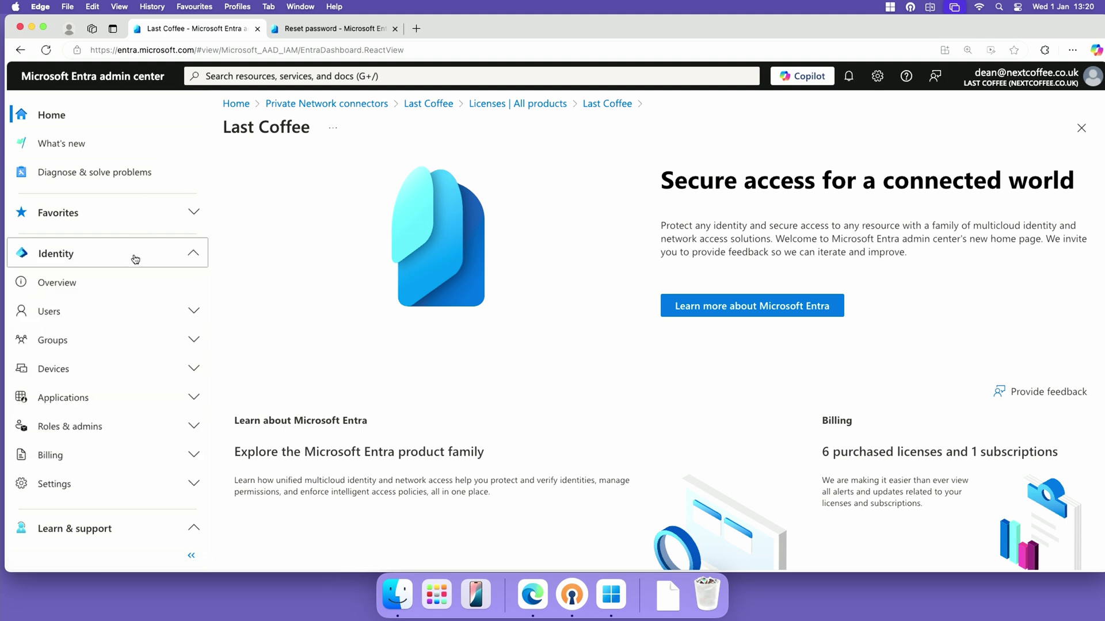
left_click(110, 449)
left_click(109, 480)
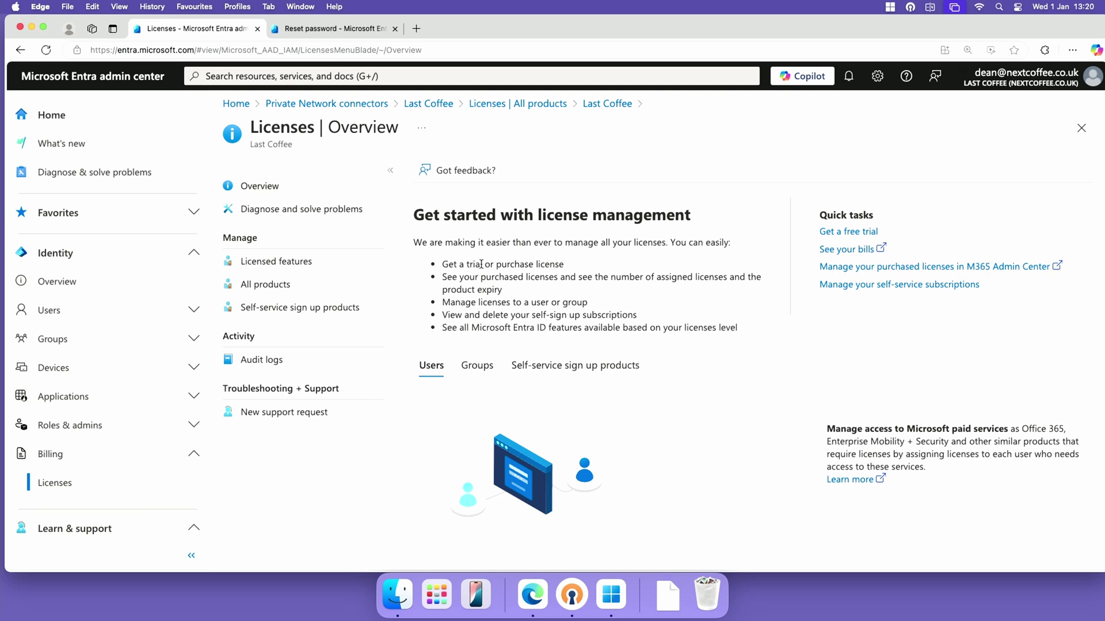
left_click(340, 285)
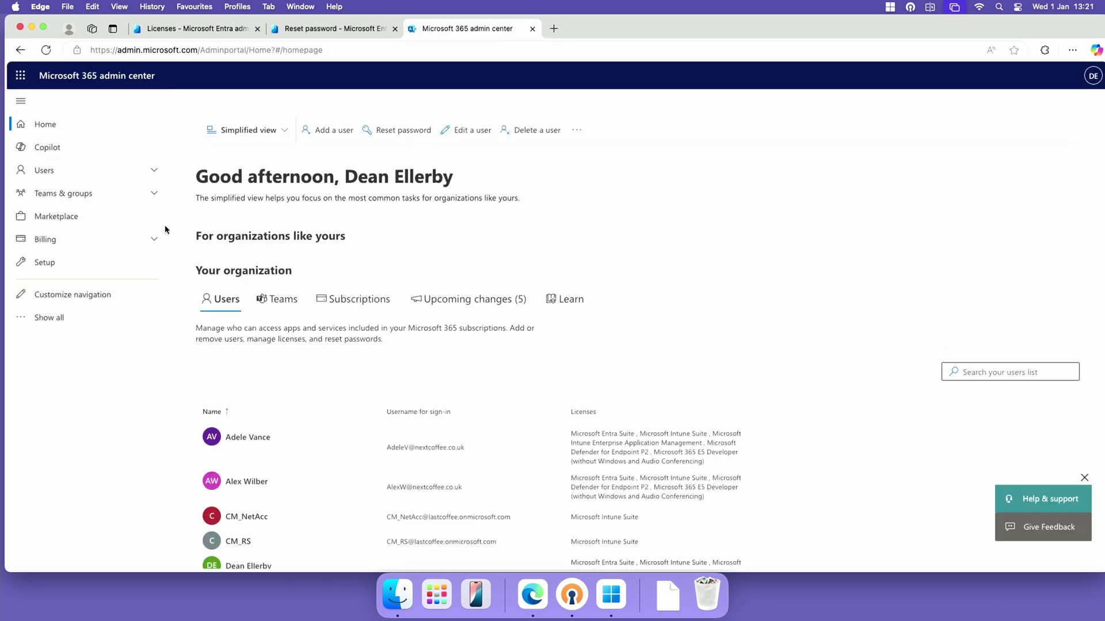
Show Billing > Your products and scroll the subscriptions, including the Microsoft Entra Suite Trial
left_click(92, 240)
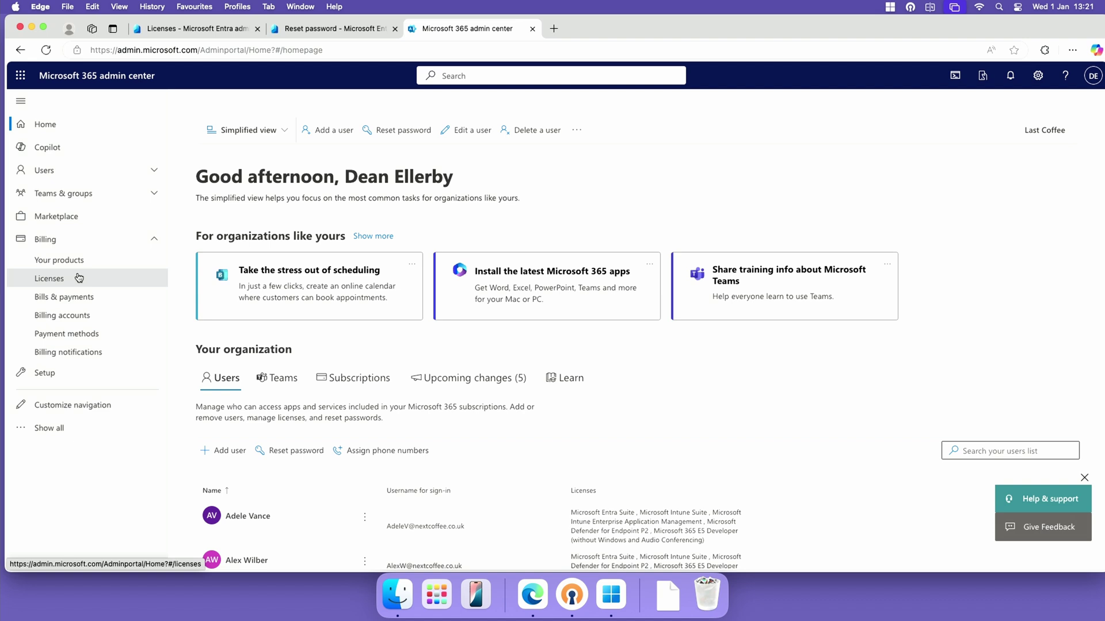
left_click(69, 260)
scroll(376, 398, "down", 3)
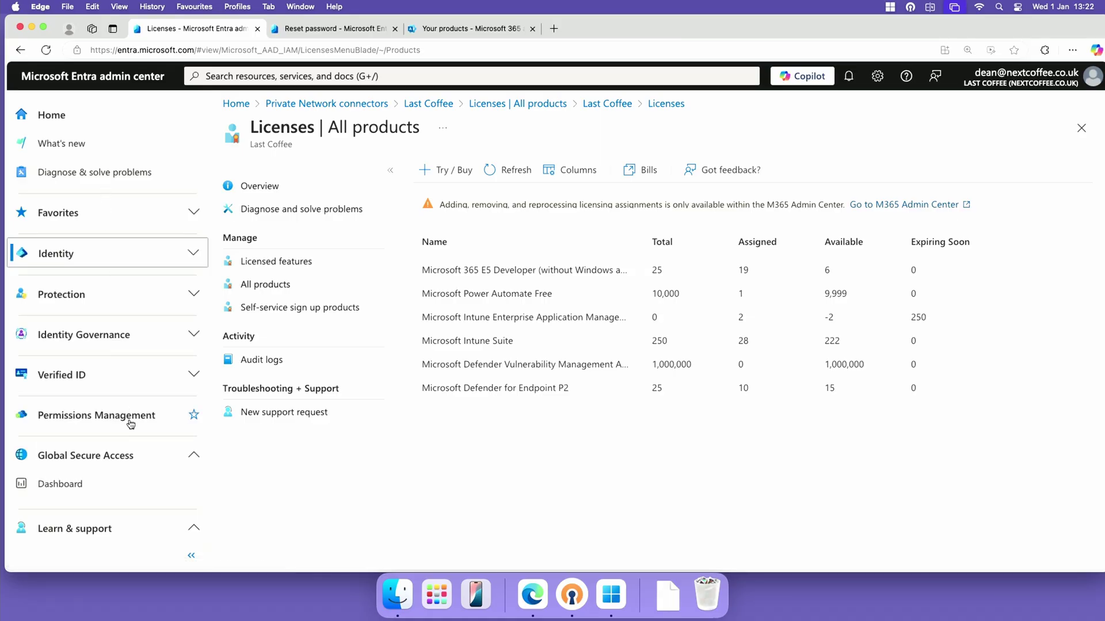
View the Global Secure Access dashboard, then the Traffic forwarding profiles with only Private access enabled
left_click(122, 486)
scroll(121, 345, "down", 5)
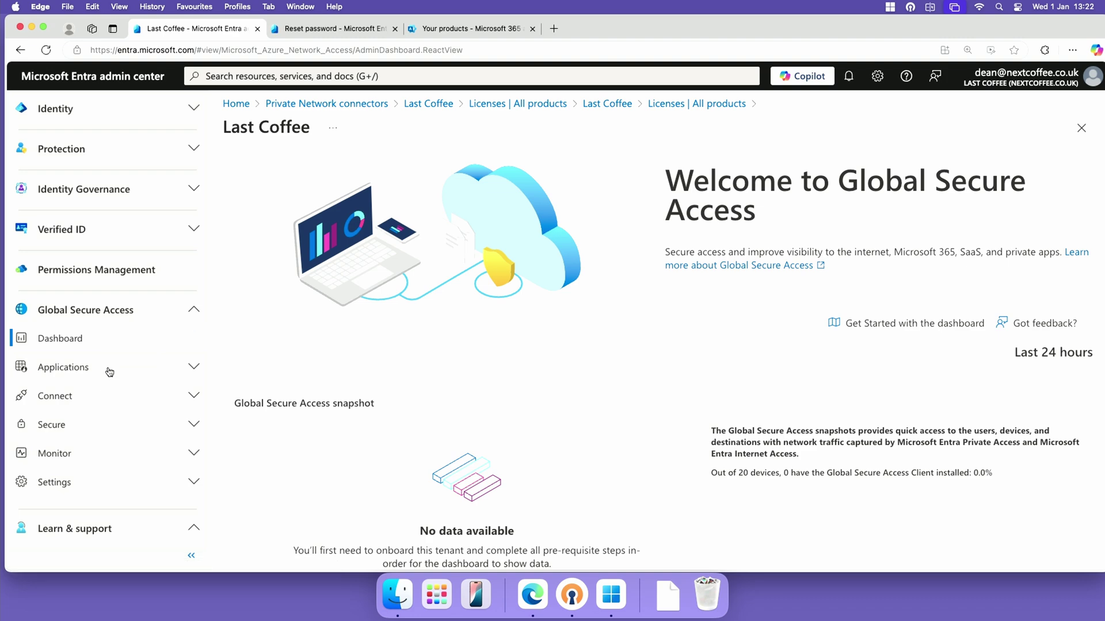
left_click(110, 394)
left_click(114, 430)
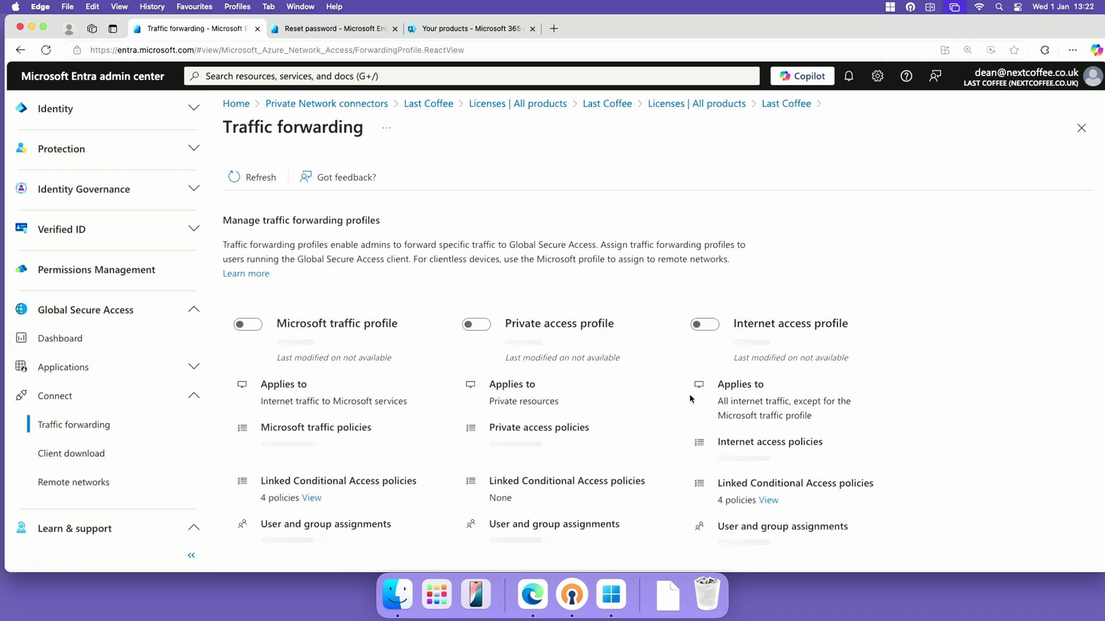
scroll(895, 437, "down", 2)
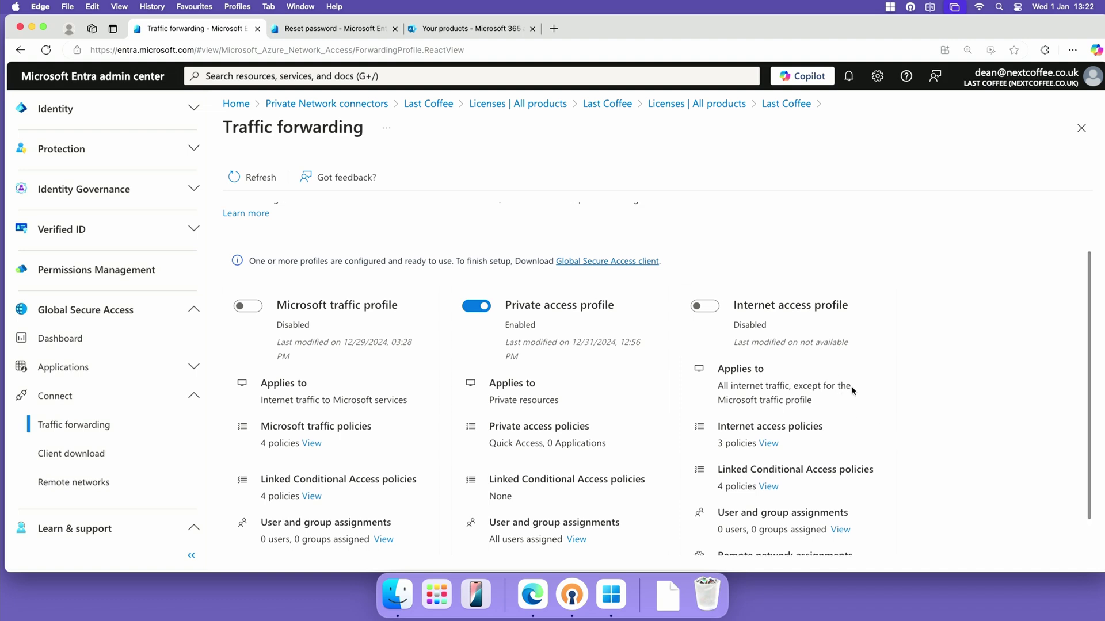
scroll(845, 383, "down", 1)
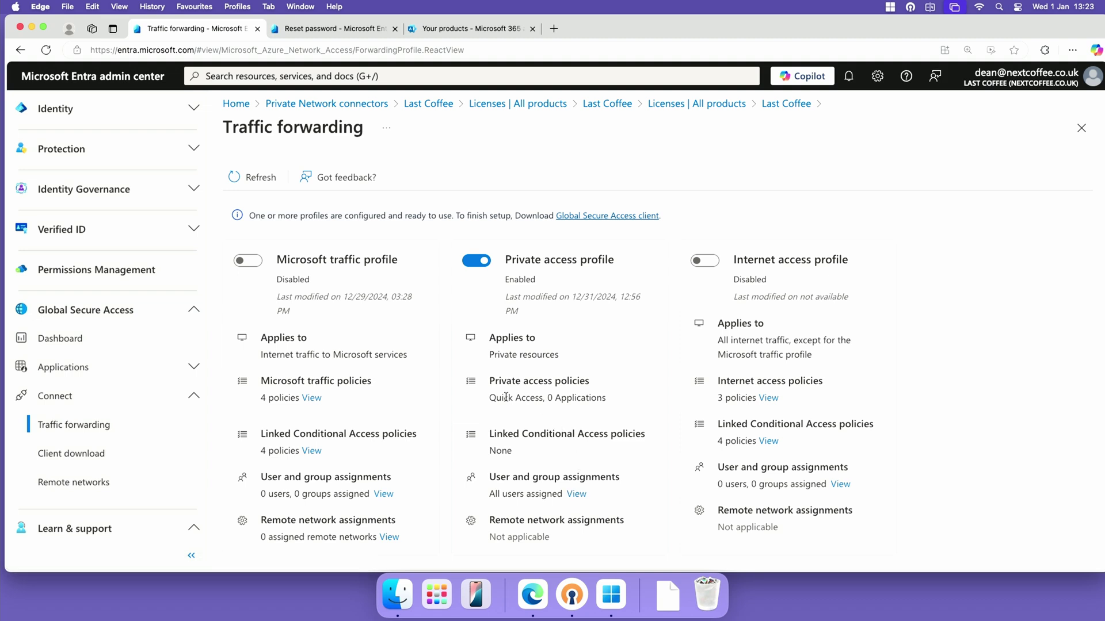
Show the Private Network connectors list with AP01 Active in the Default group
scroll(125, 485, "down", 3)
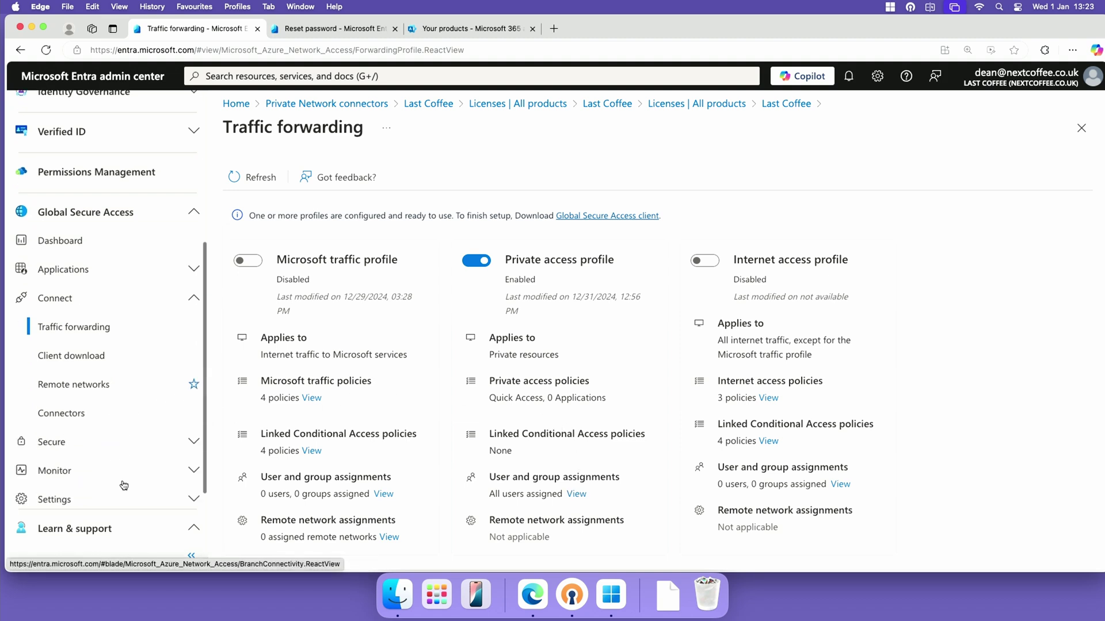
left_click(114, 422)
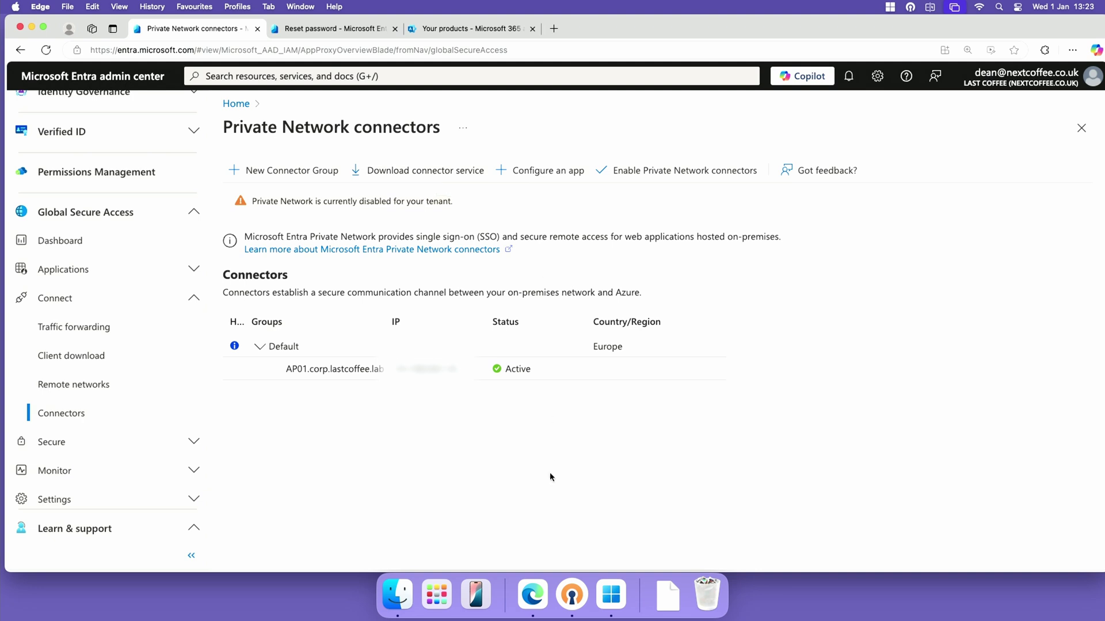
Unlock the AP01 virtual machine with Ctrl+Alt+Delete and sign in with the account password
left_click(611, 594)
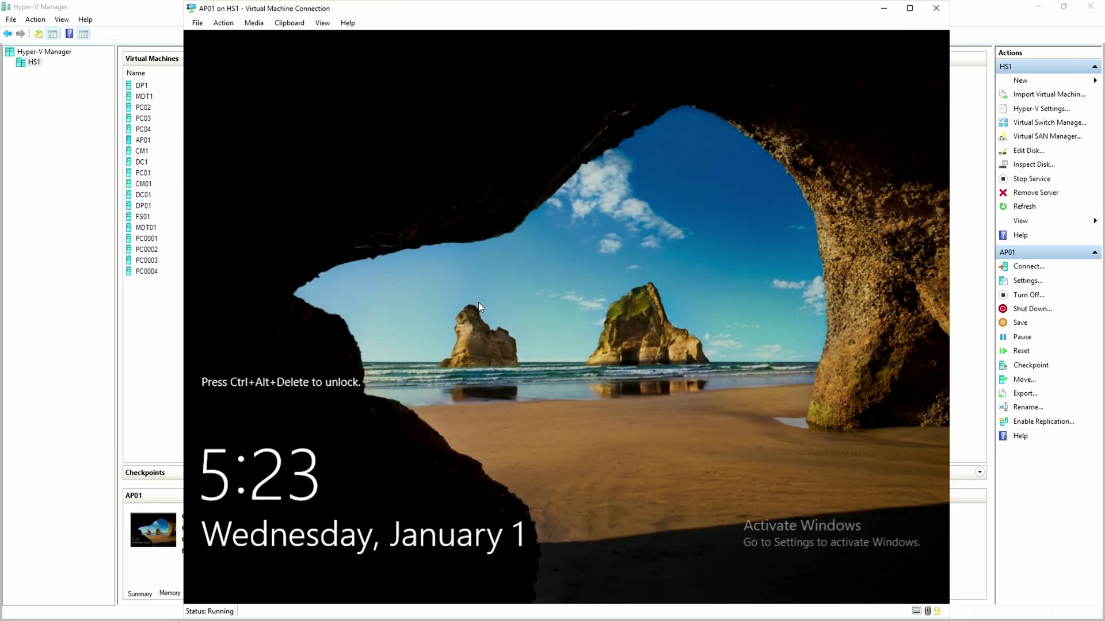
left_click(223, 23)
left_click(239, 33)
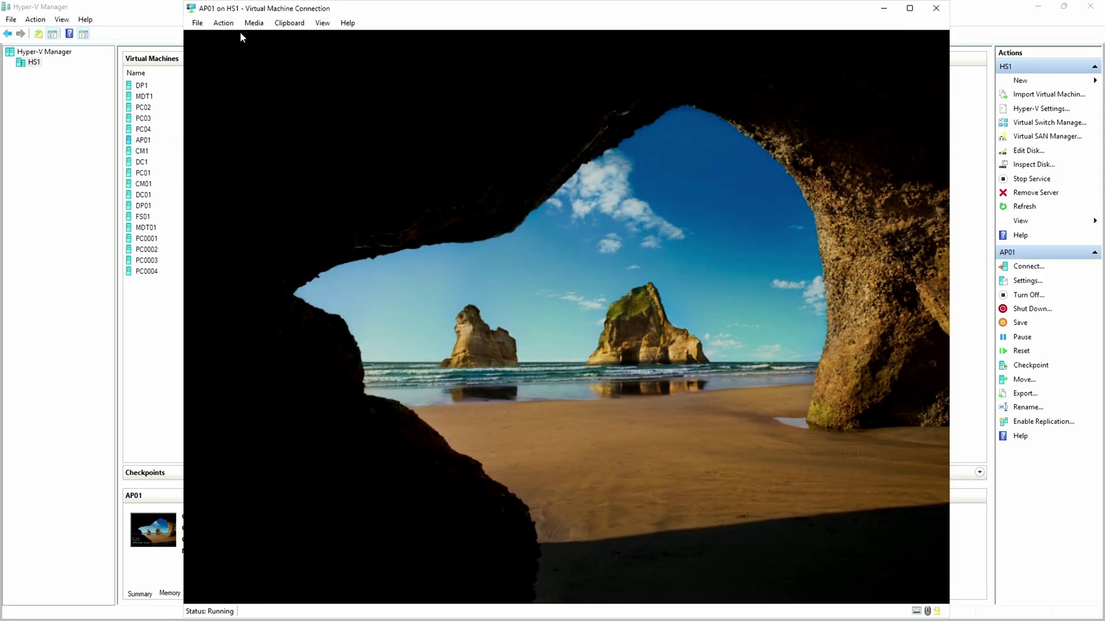
type("P")
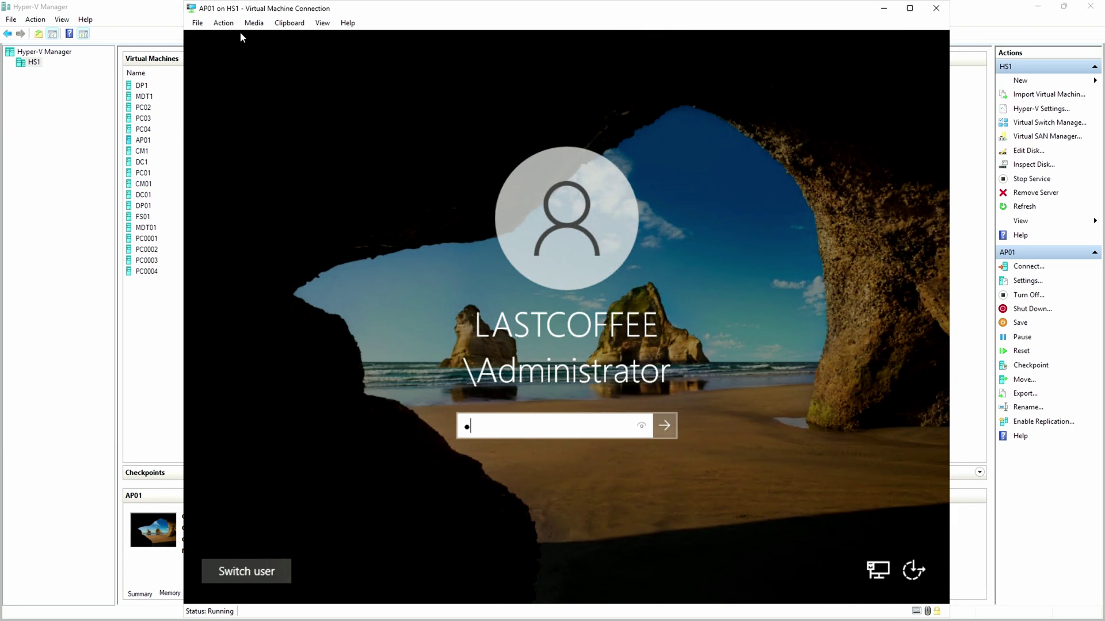
type("a$$w0rd")
key("Return")
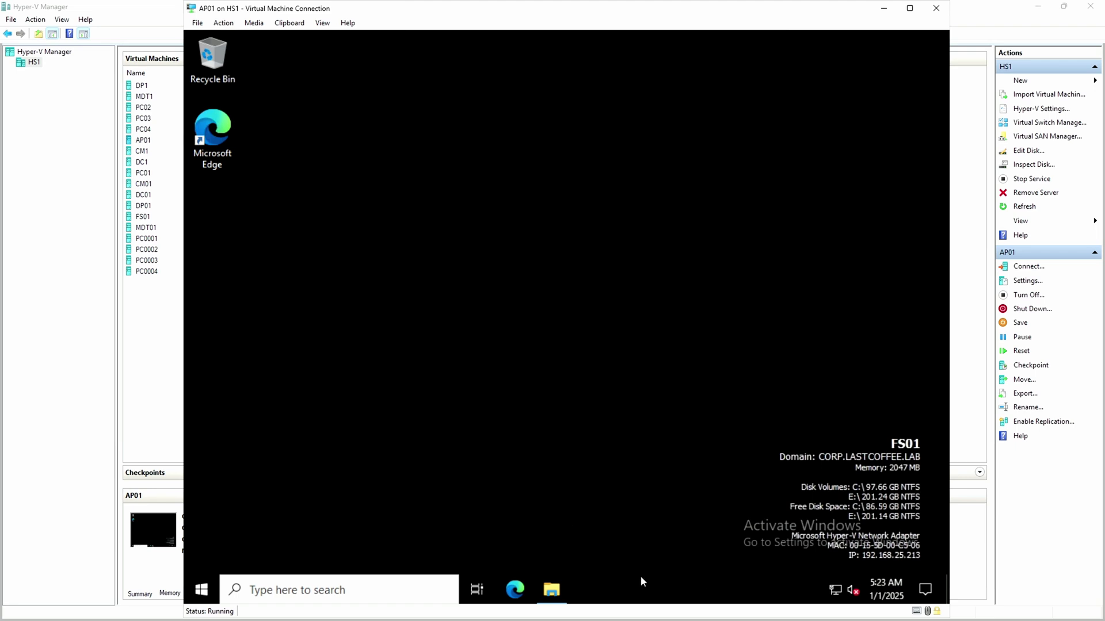
Confirm the Entra private network connector appears in Control Panel's installed programs, then minimize the VM
left_click(299, 585)
type("program")
key("Return")
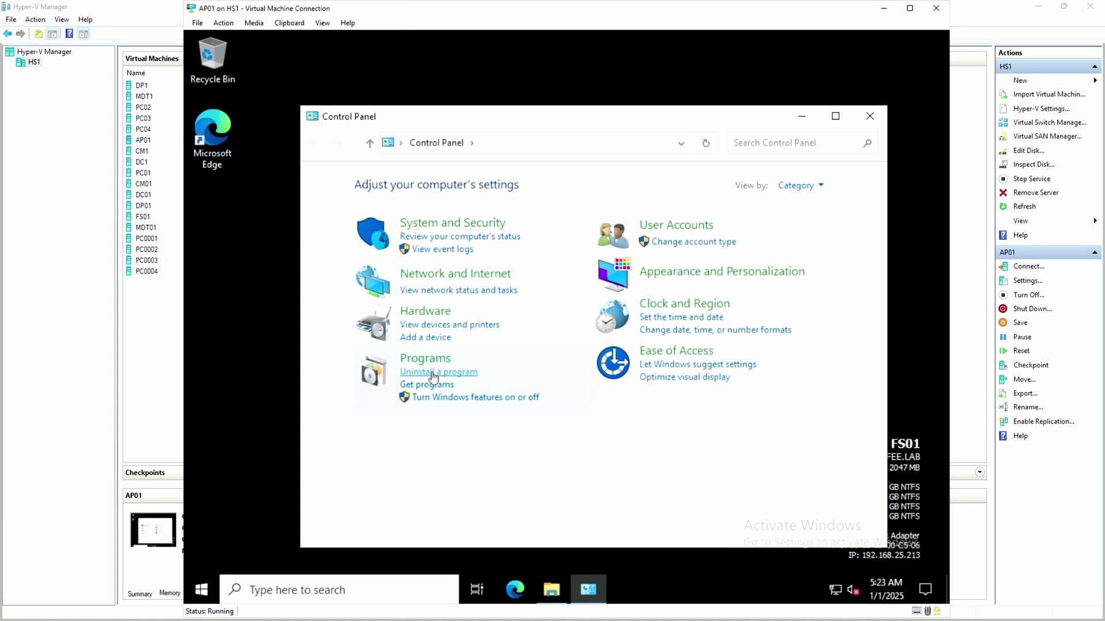
left_click(433, 373)
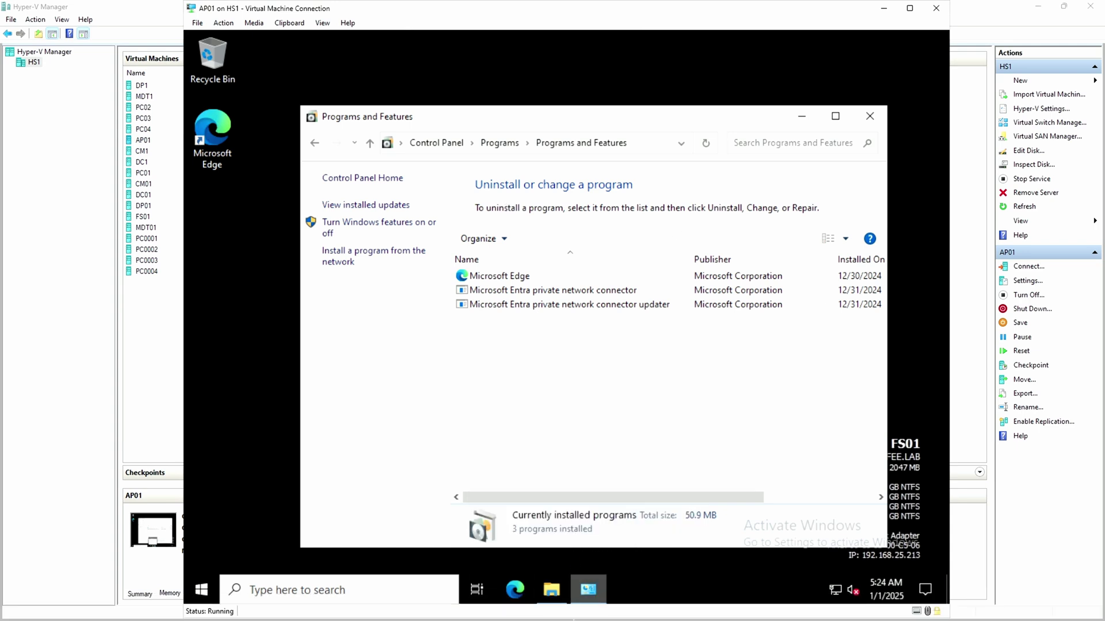
key("super+m")
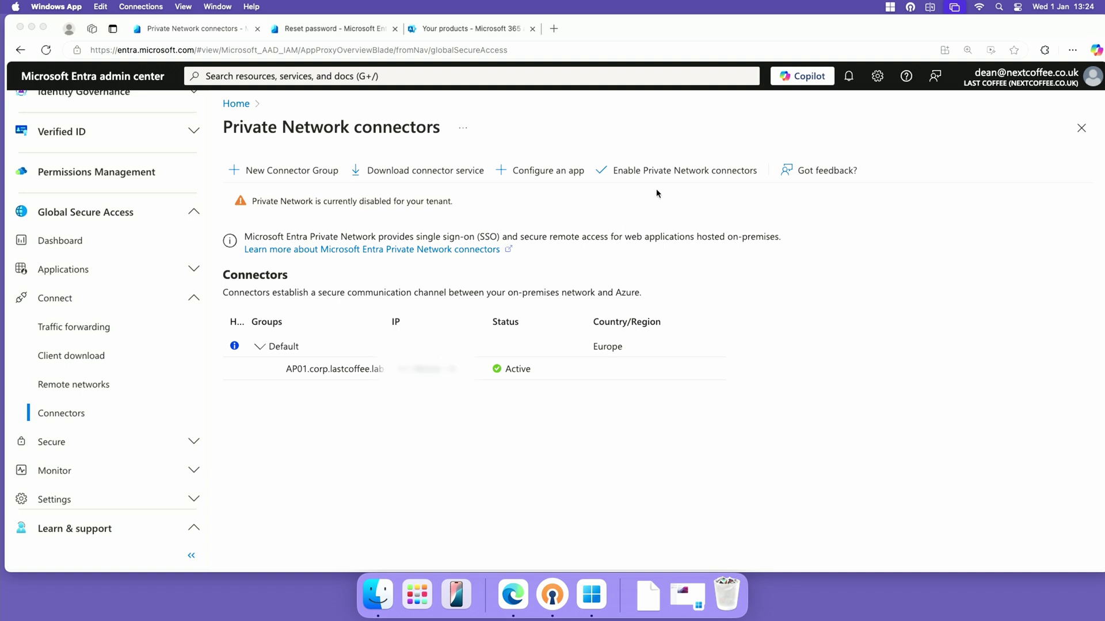
Enable Private Network connectors for the tenant, confirming with Yes
left_click(700, 168)
left_click(701, 170)
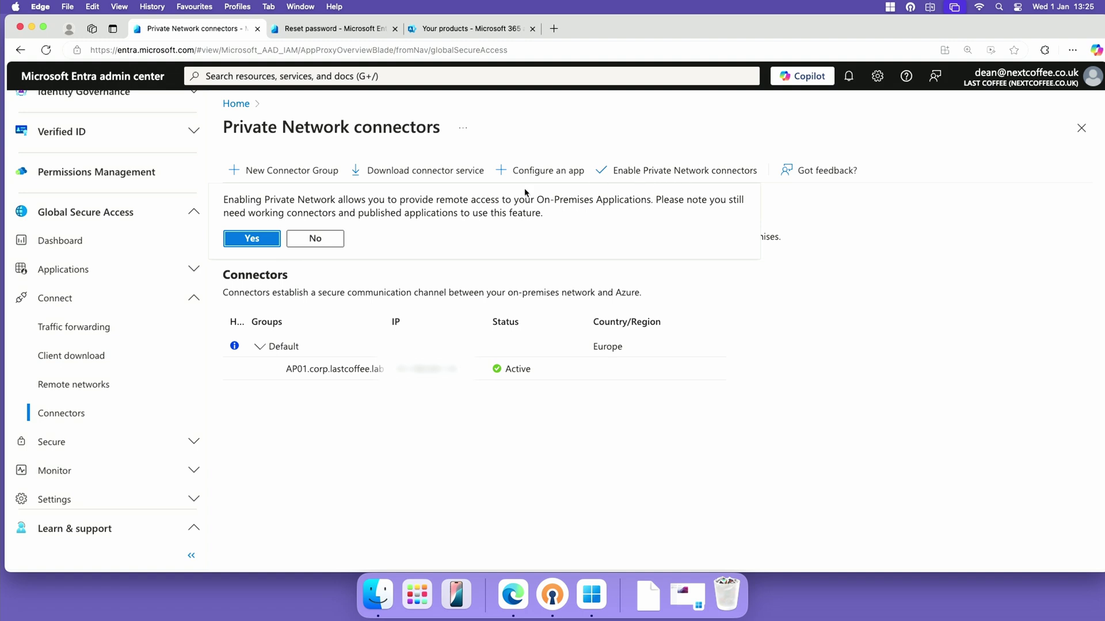
left_click(271, 240)
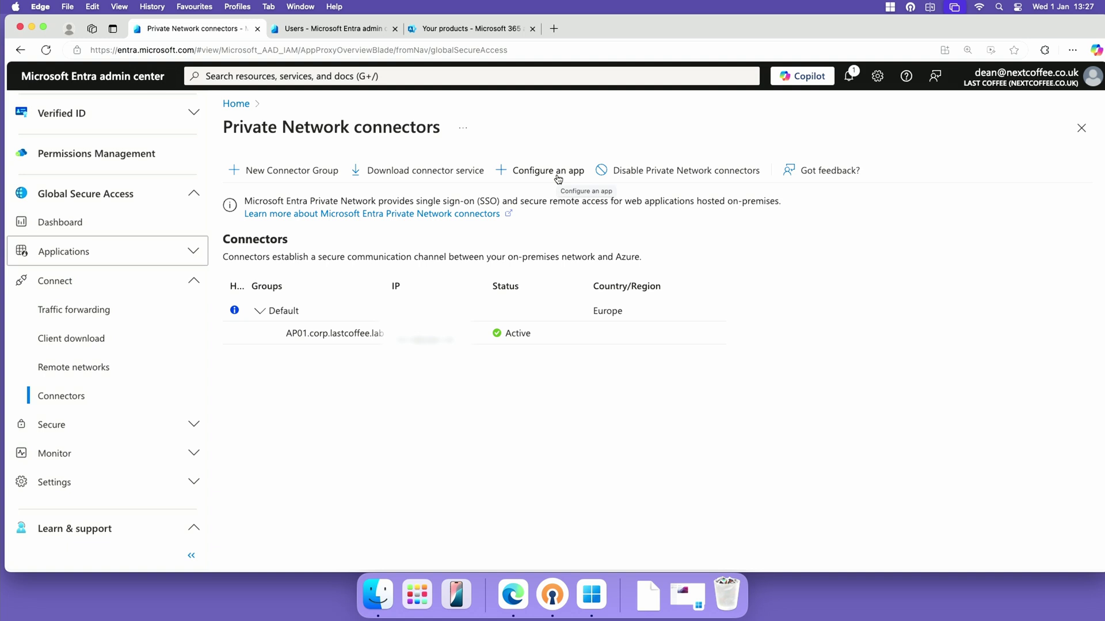
Create a Quick Access configuration named HS using the Default connector group
left_click(185, 257)
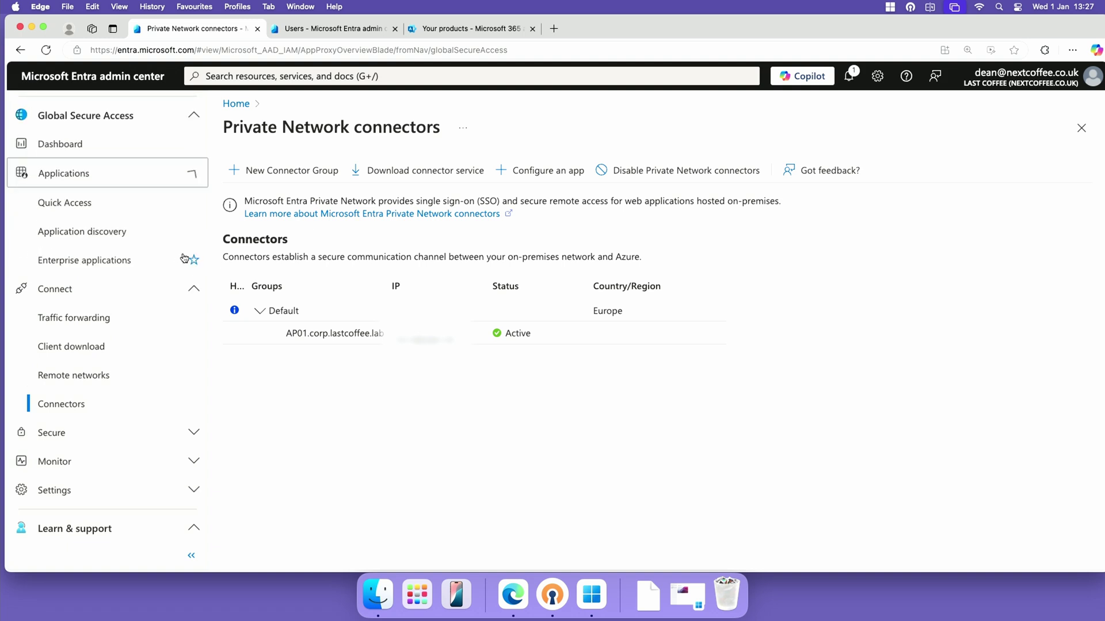
left_click(155, 210)
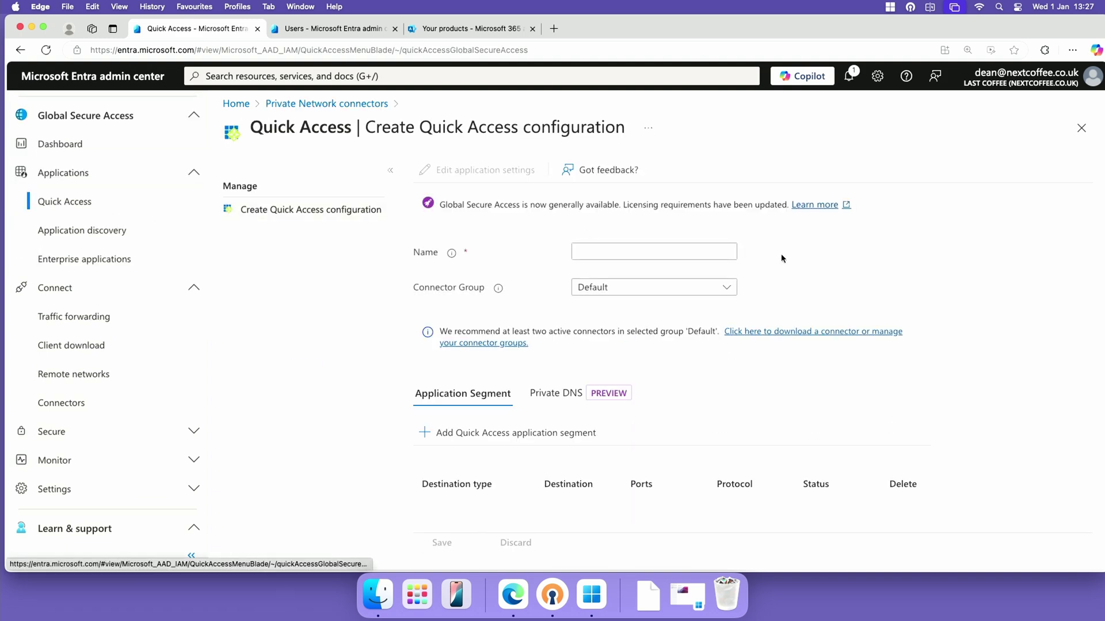
left_click(695, 252)
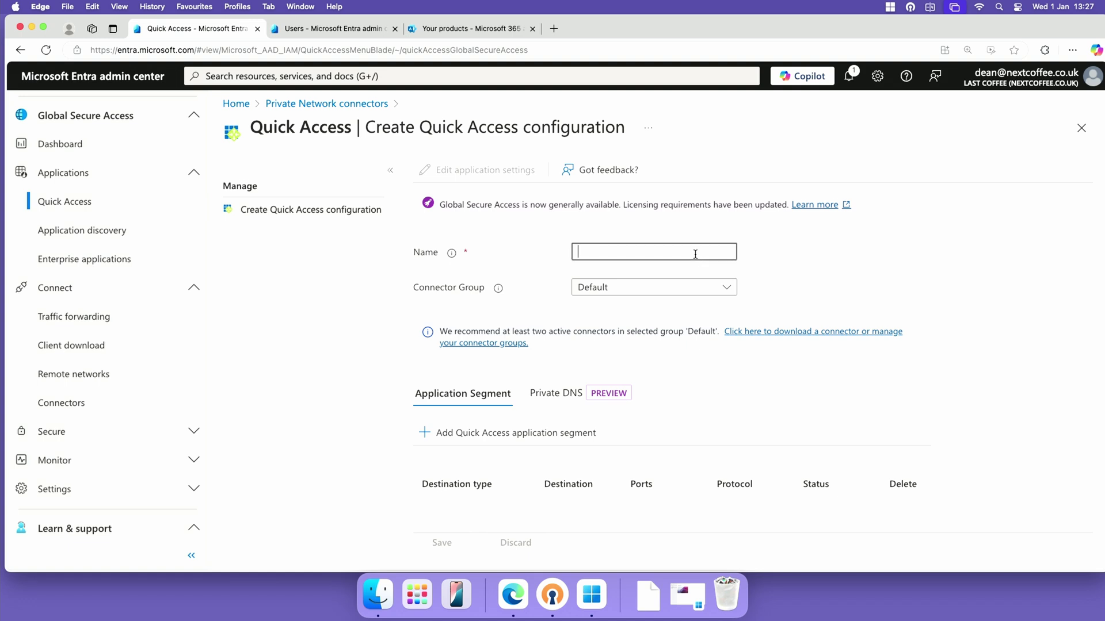
left_click(604, 253)
type("HS")
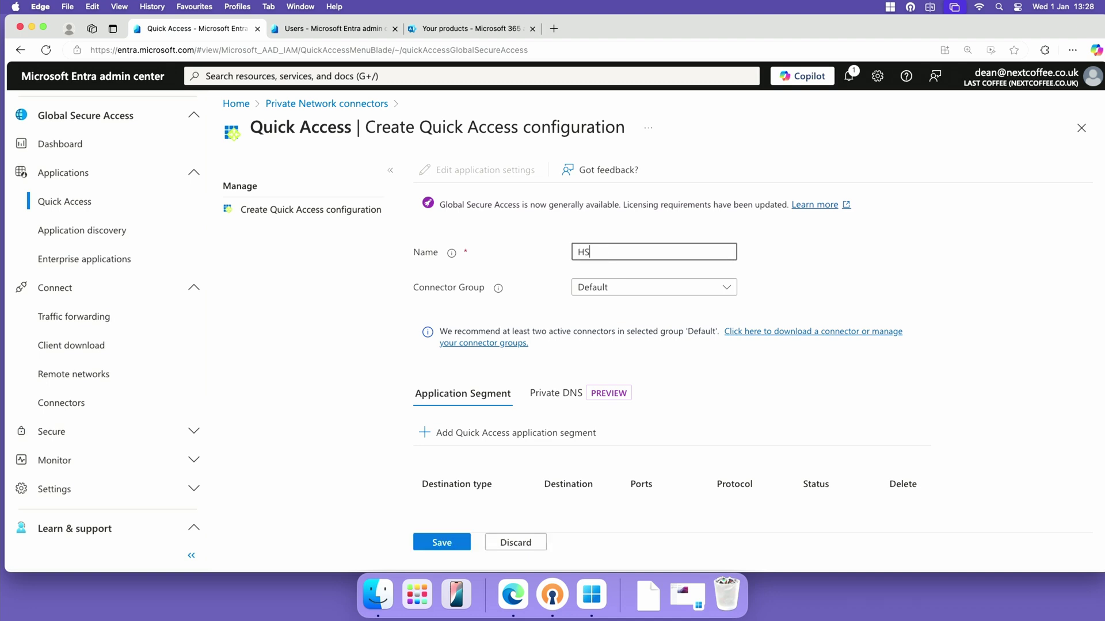
left_click(741, 299)
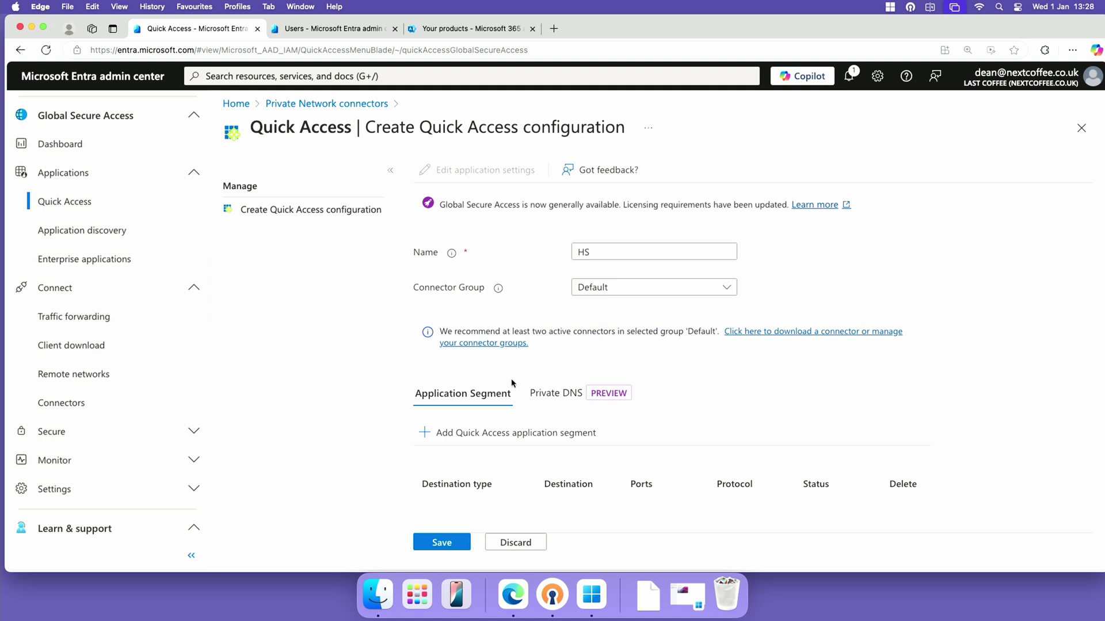
Add an application segment with an IP address range (CIDR) destination and a /24 network mask
left_click(547, 439)
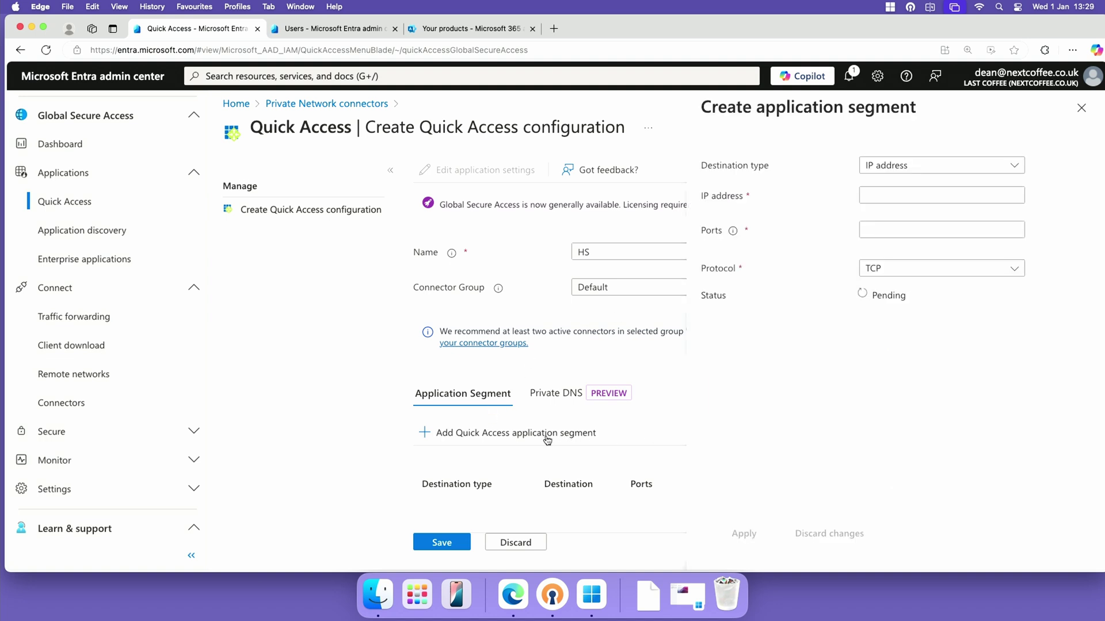
left_click(970, 166)
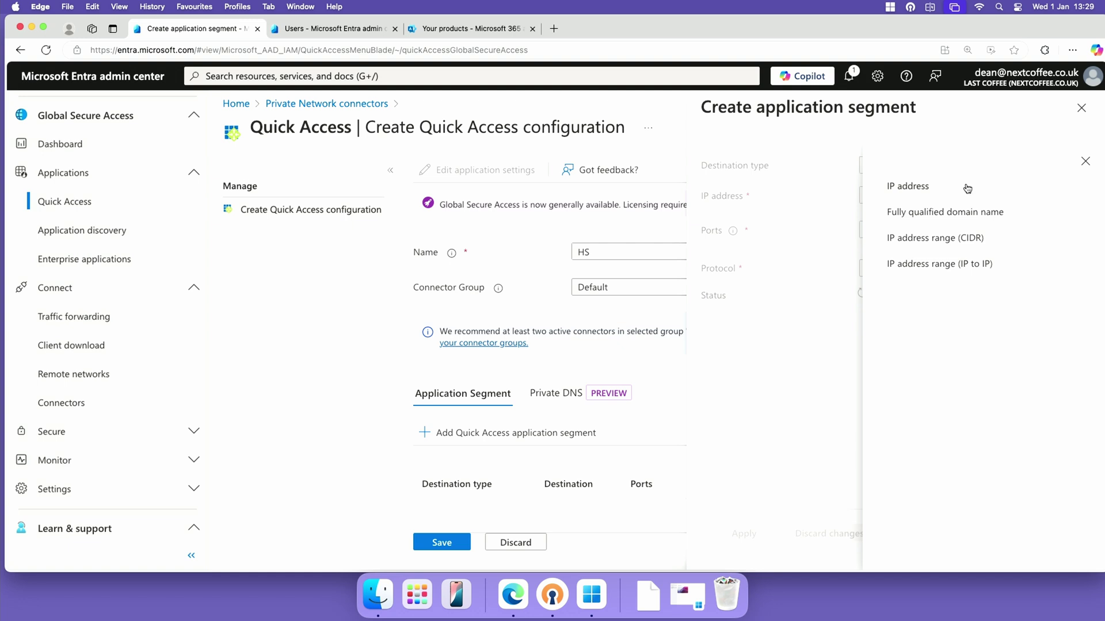
left_click(996, 243)
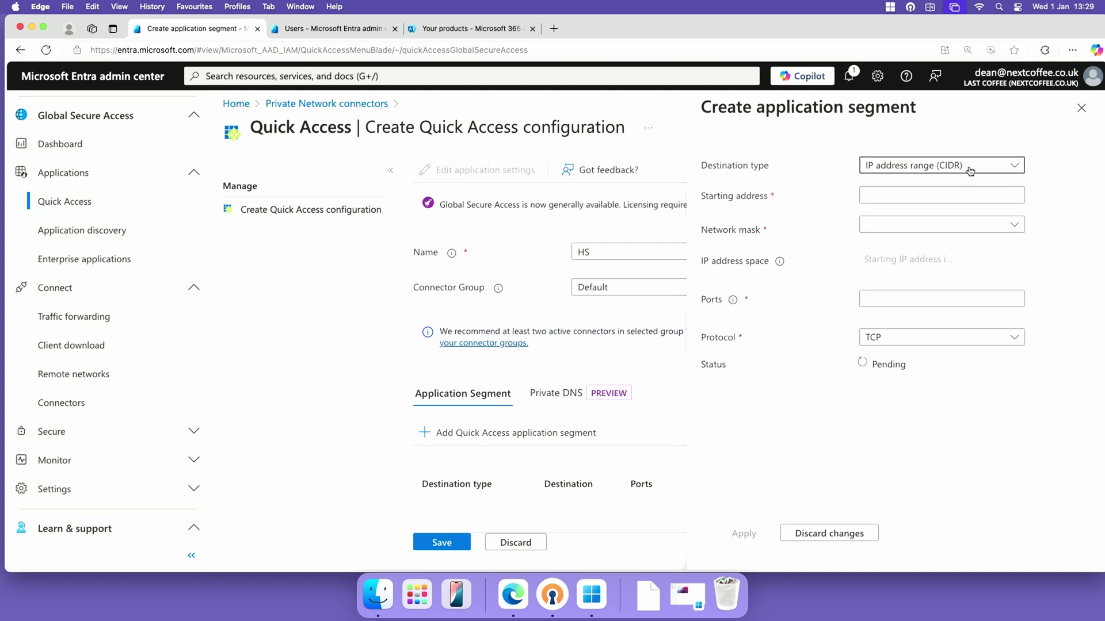
left_click(953, 193)
type("19")
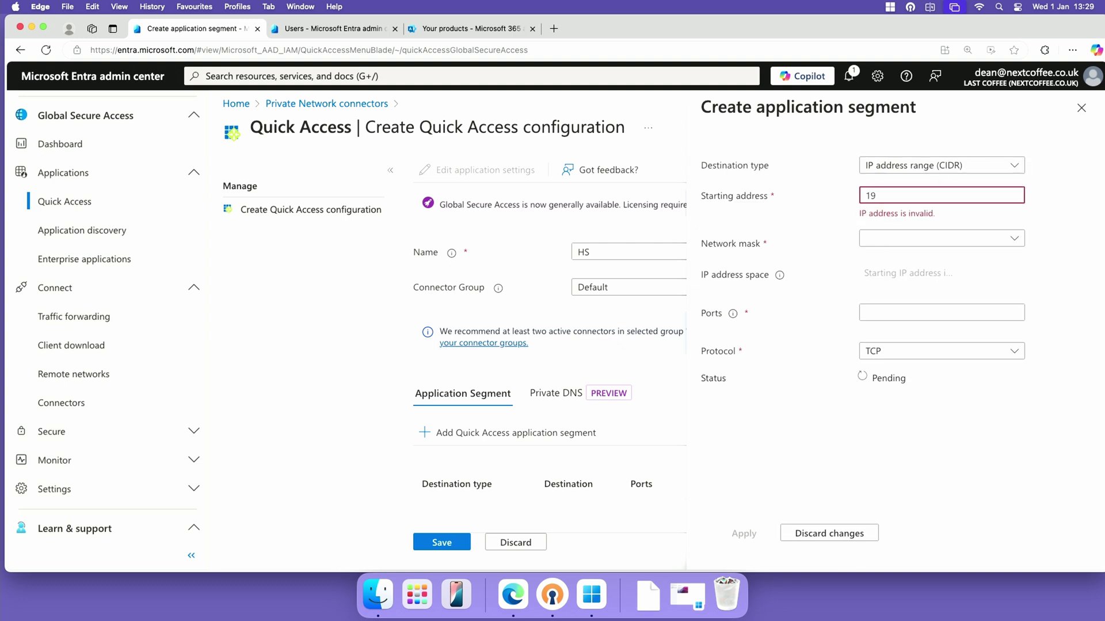
type("8.168.25.0")
left_click(955, 230)
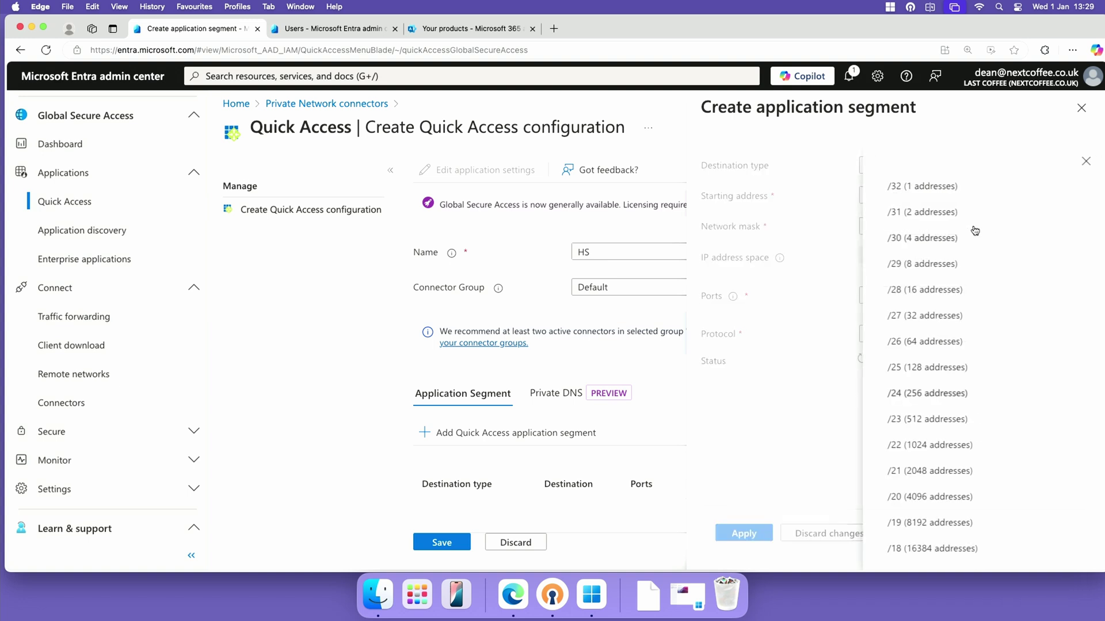
left_click(933, 366)
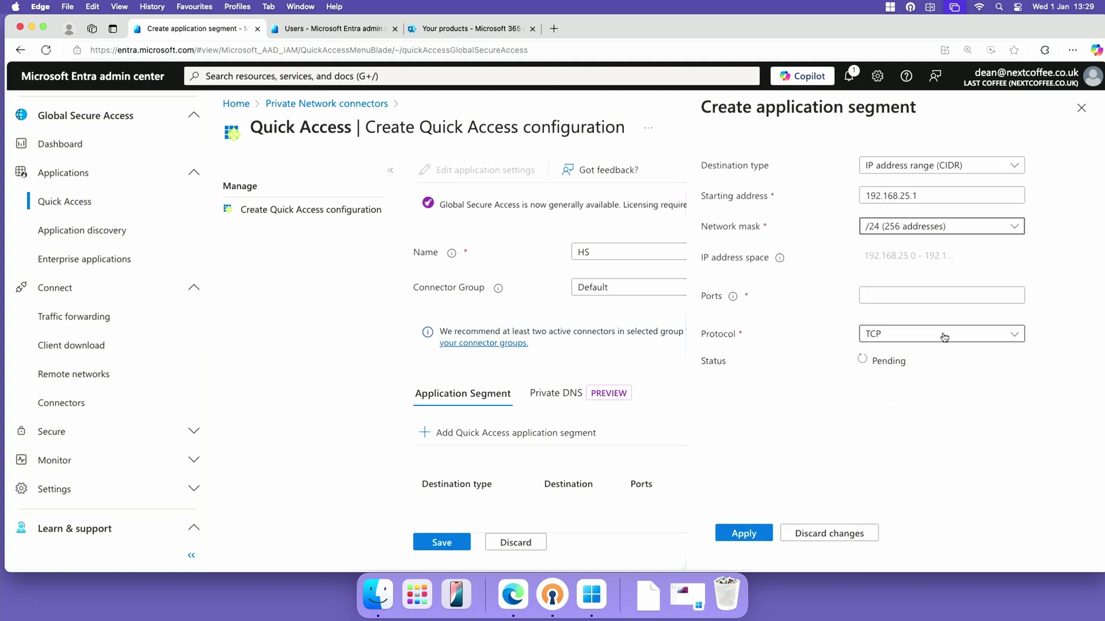
left_click(893, 295)
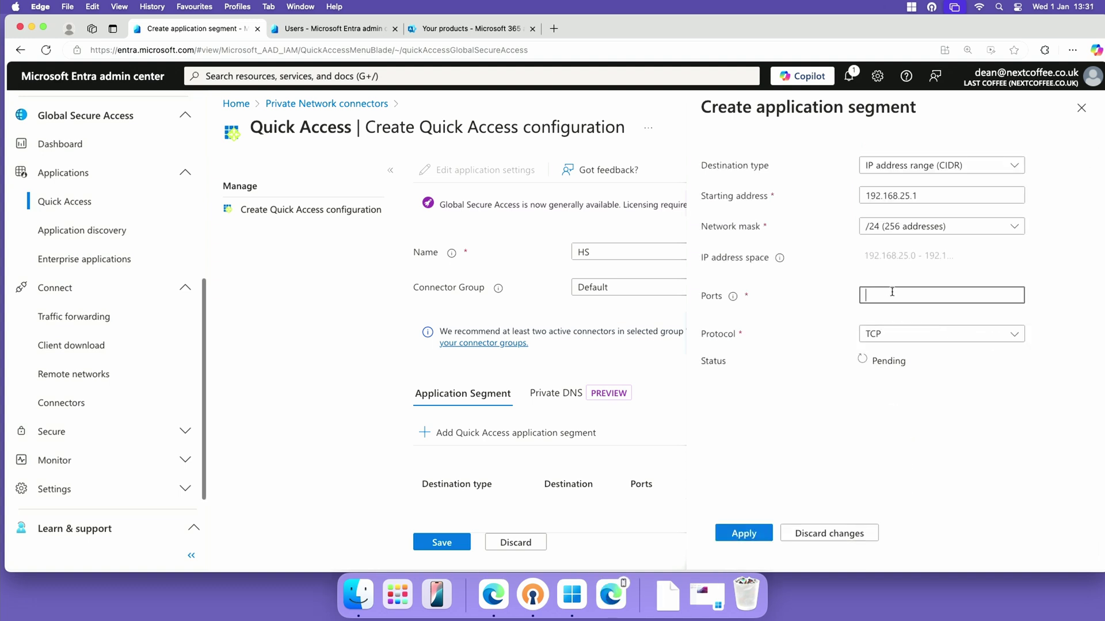
Give the segment TCP ports 445, 80, 443 and 3389, apply it, and save the configuration
type("445")
key("Tab")
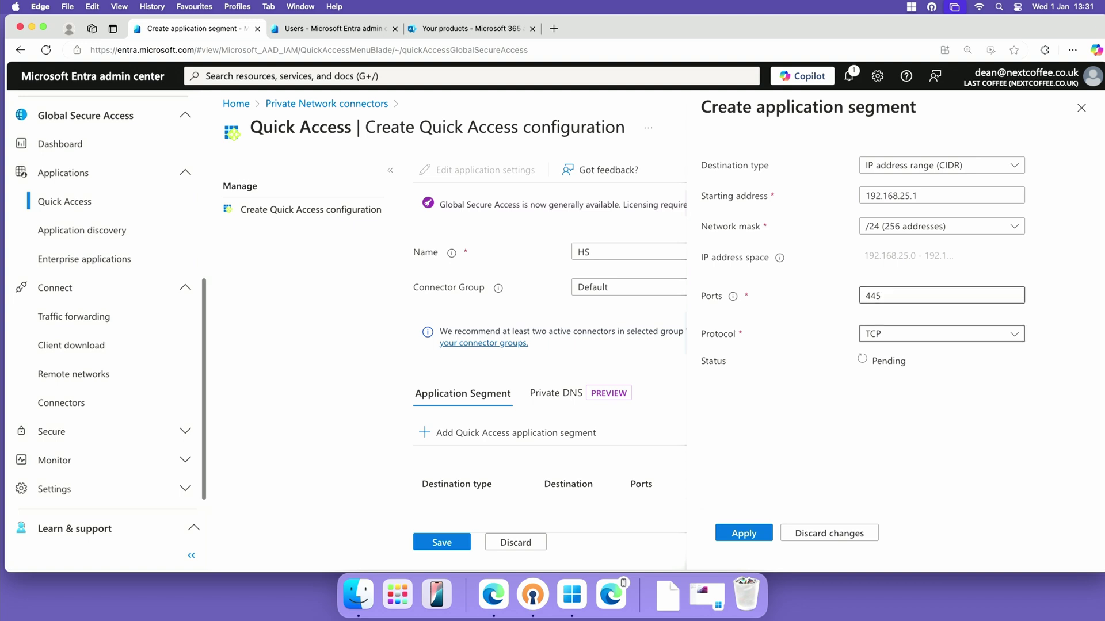
left_click(944, 294)
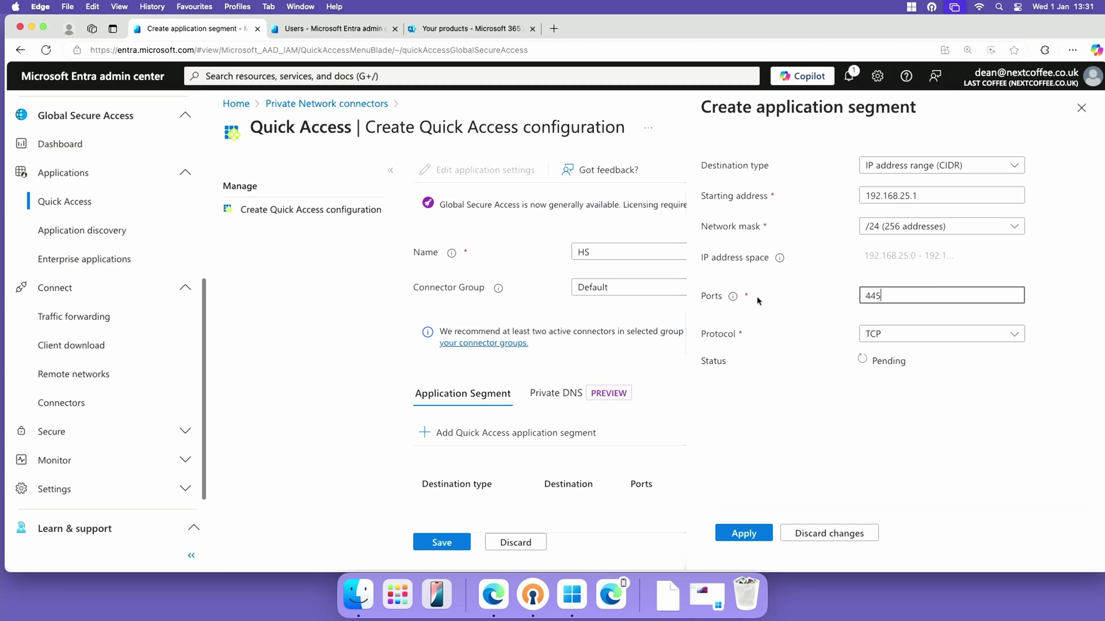
left_click(732, 295)
left_click(924, 295)
type(", ")
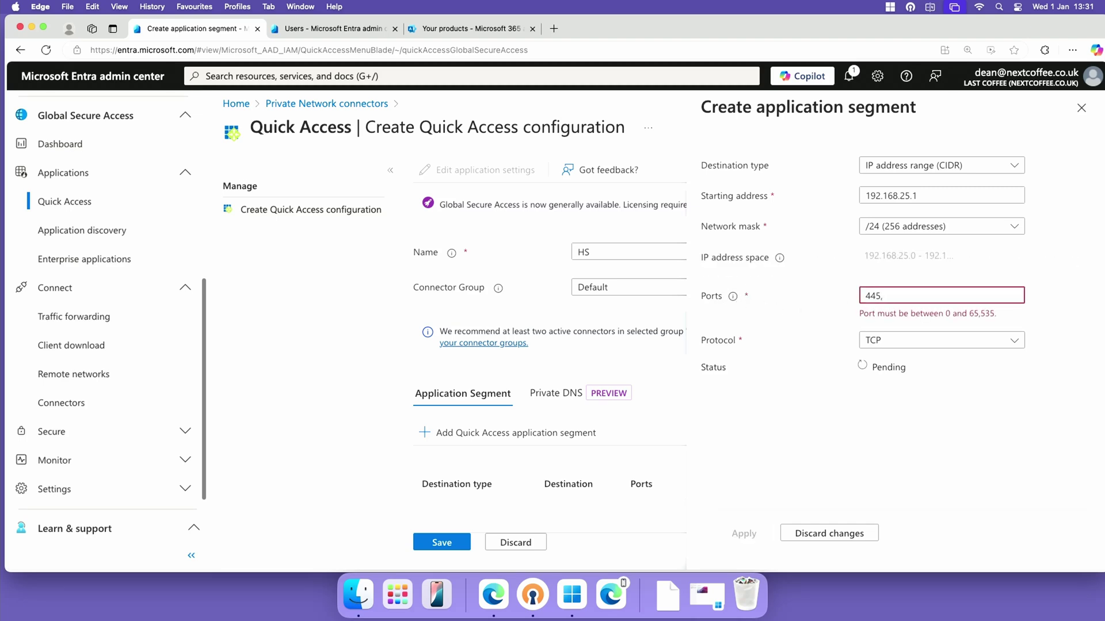
type("d")
type("0")
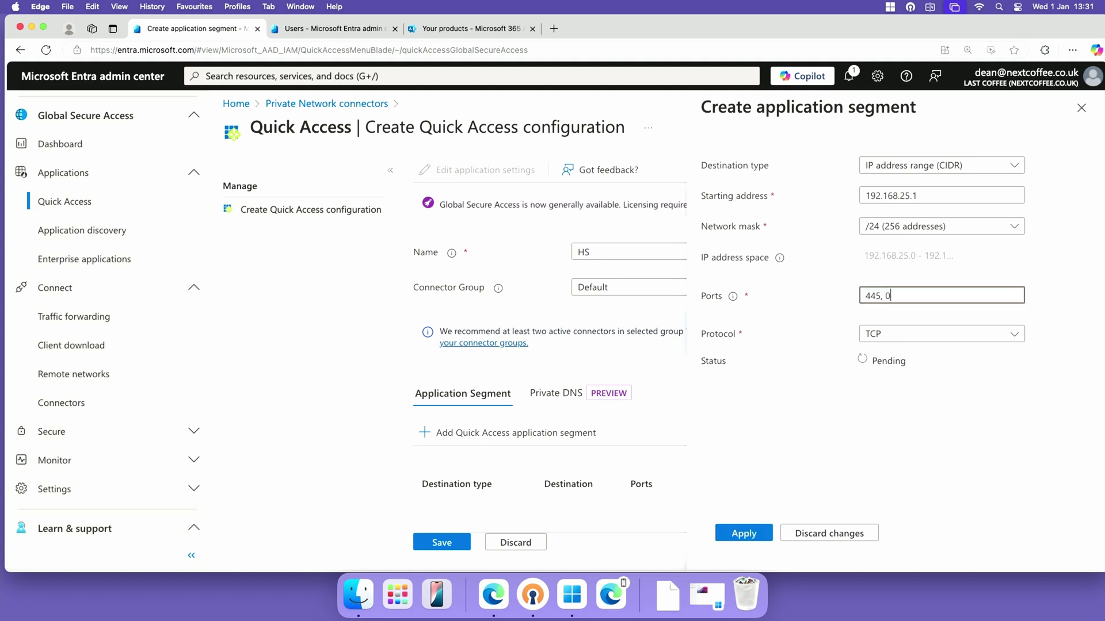
key("BackSpace")
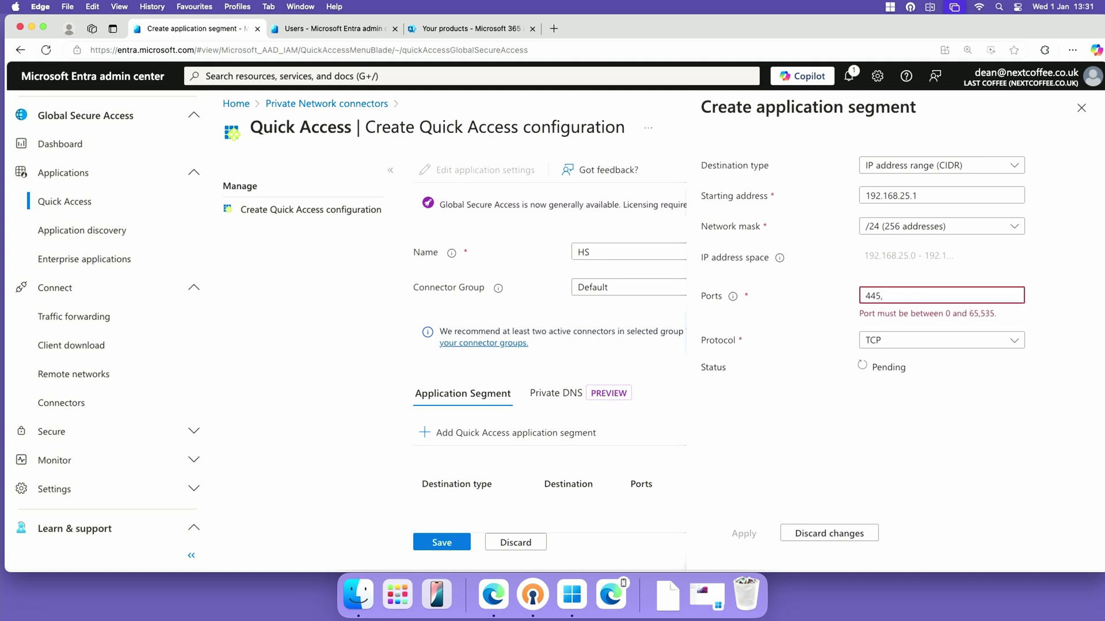
type("80, 443")
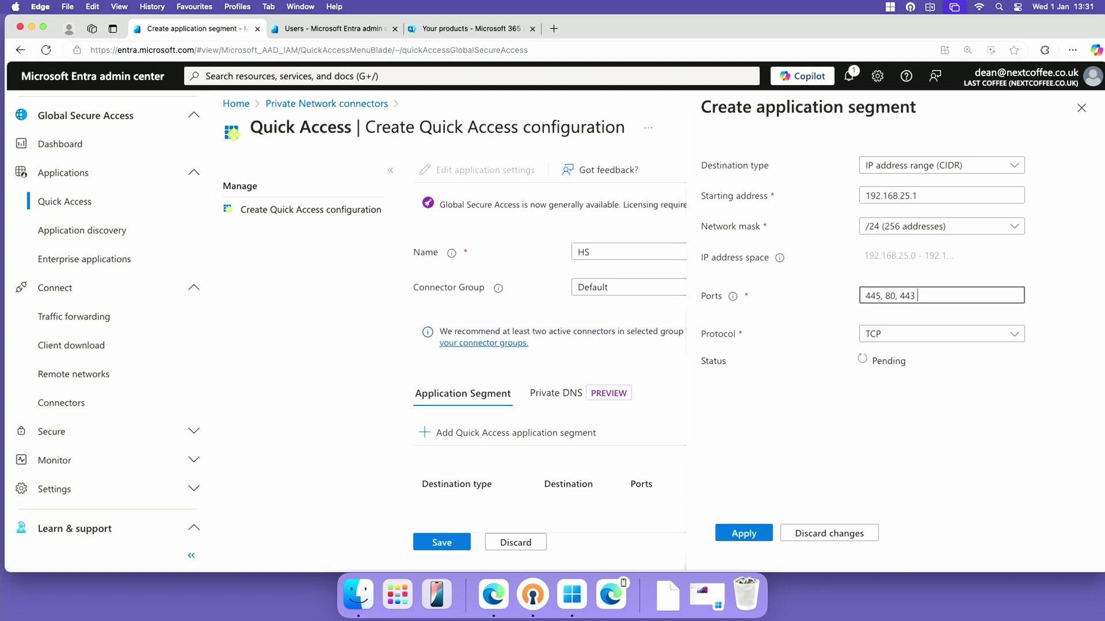
type(",")
key("BackSpace")
type(", ")
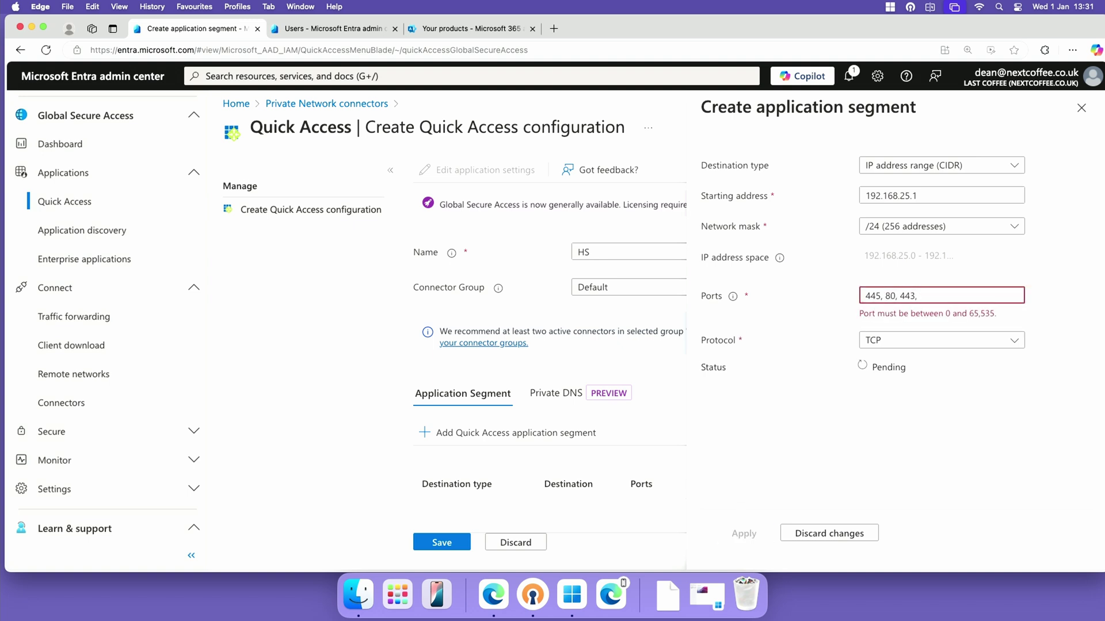
type("3389")
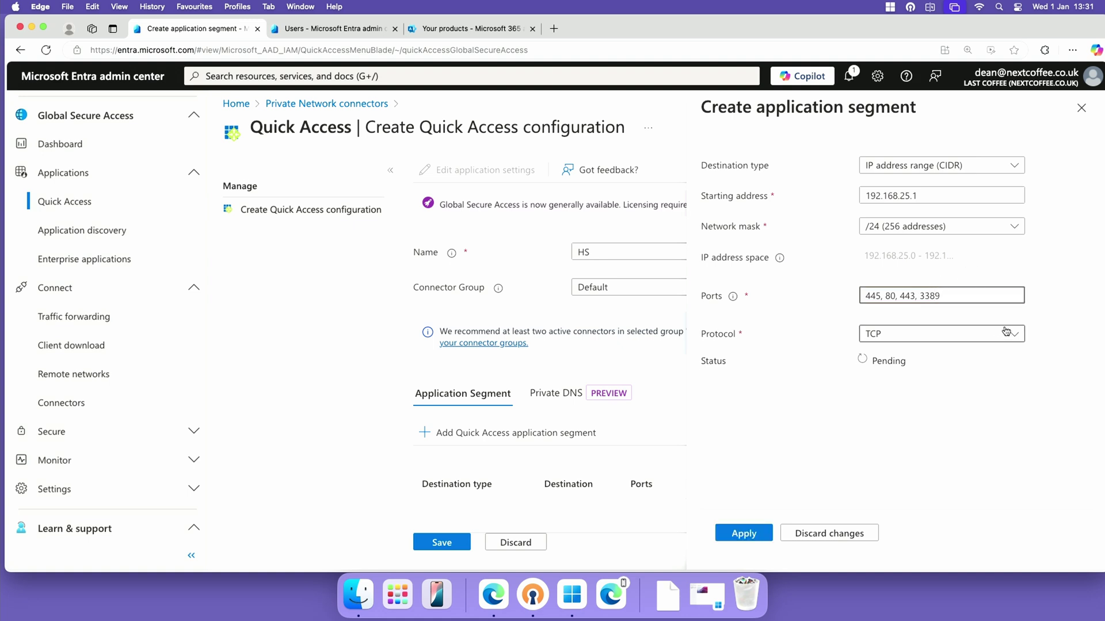
left_click(870, 354)
left_click(743, 533)
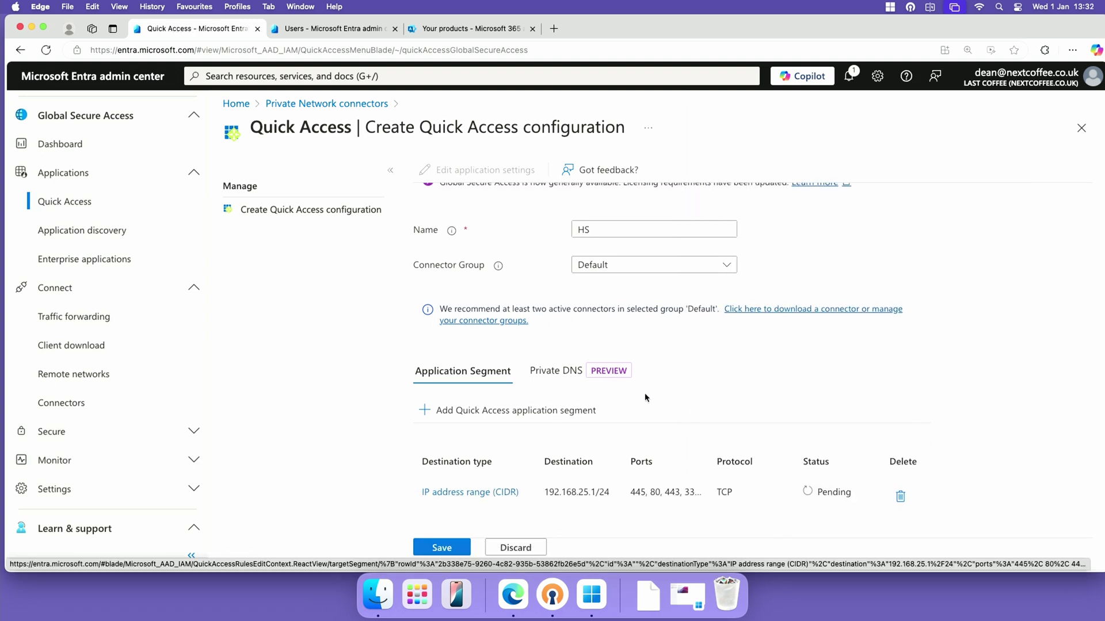
left_click(455, 550)
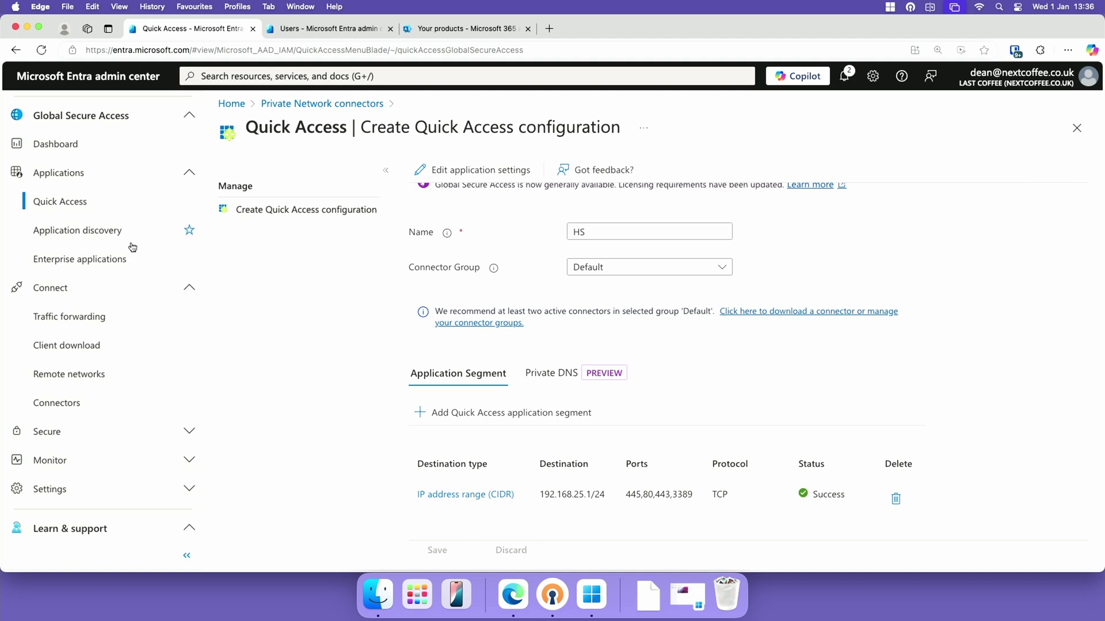
Download GlobalSecureAccessClient.exe for Windows and open the Microsoft Learn Windows client install guide
left_click(96, 344)
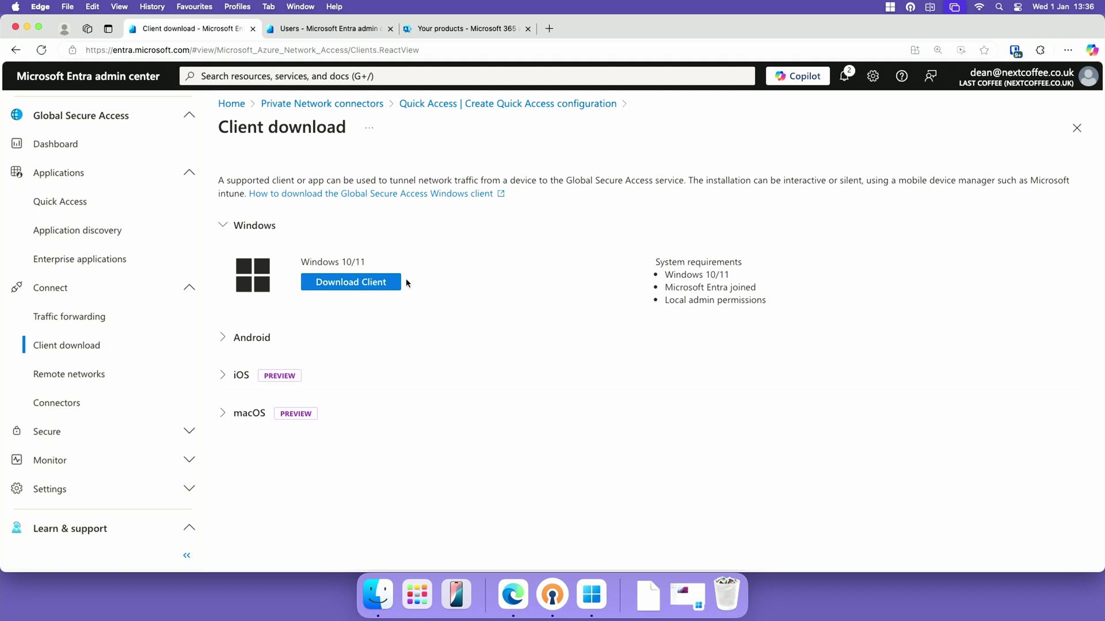
left_click(379, 283)
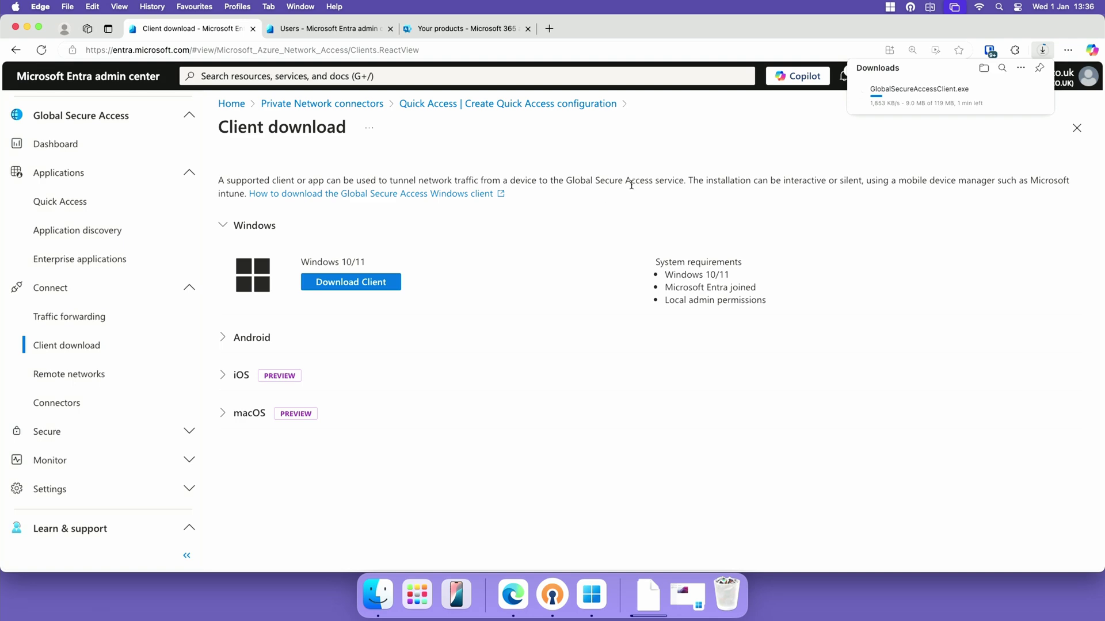
left_click(492, 193)
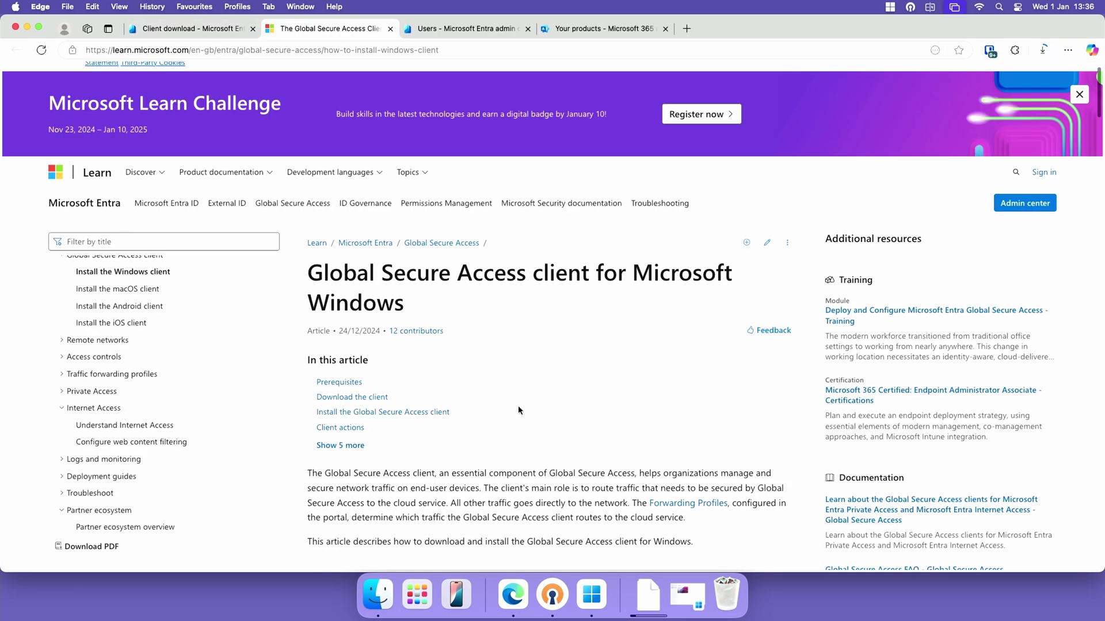
Jump to the Install the Global Secure Access client section and review its setup steps
scroll(518, 410, "down", 3)
left_click(366, 268)
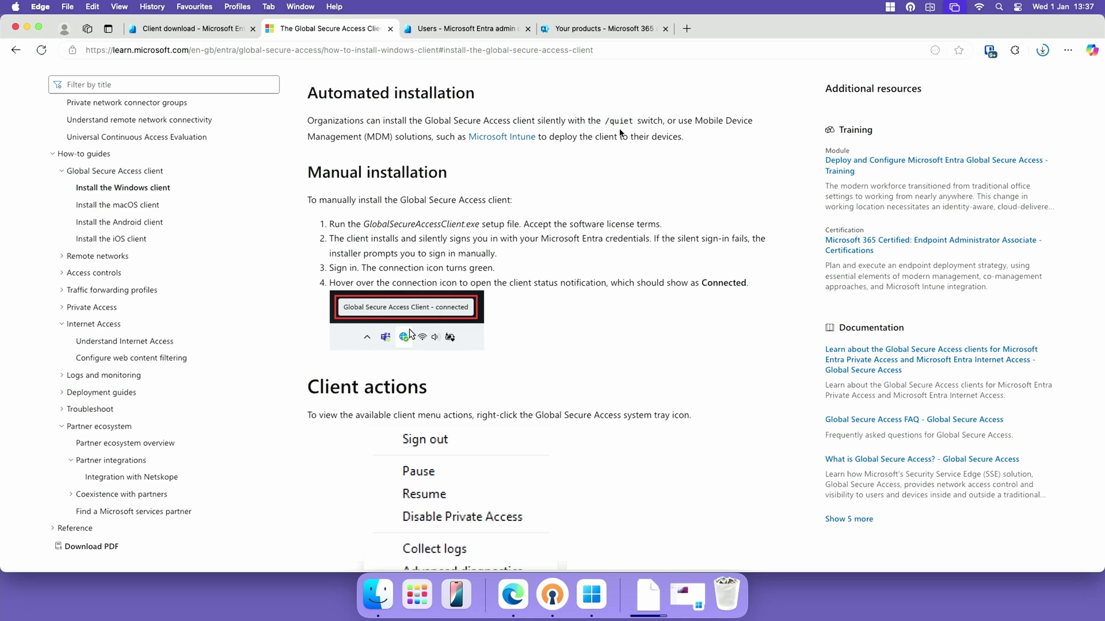
scroll(612, 364, "down", 5)
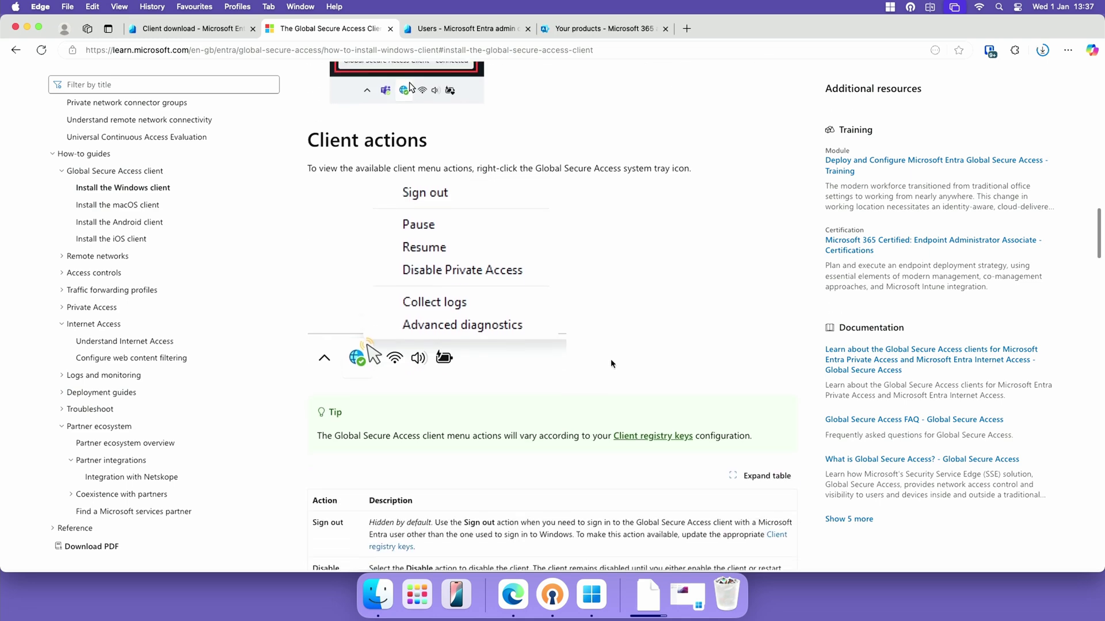
scroll(584, 371, "up", 3)
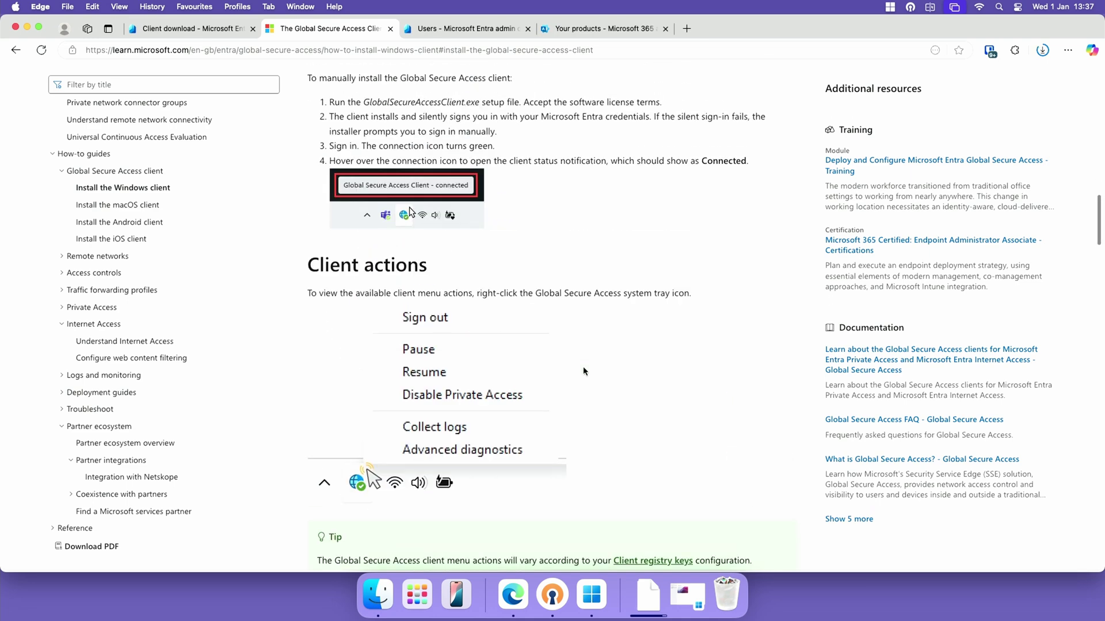
scroll(584, 371, "up", 5)
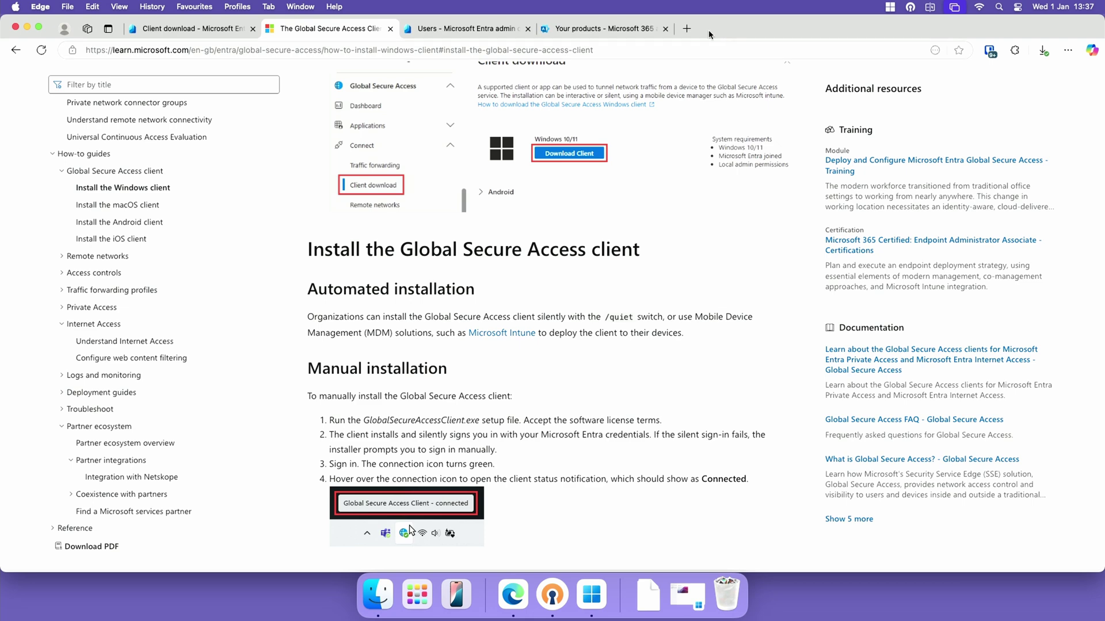
Open Robopack in a new tab and upload GlobalSecureAccessClient.exe from Downloads for conversion
left_click(687, 29)
type("app")
key("Return")
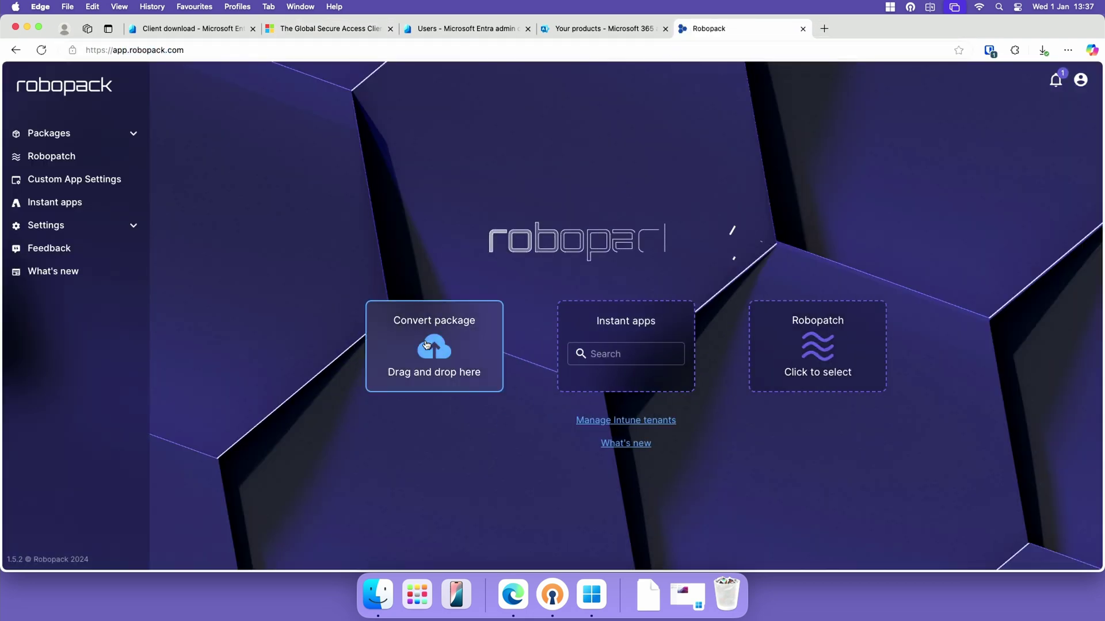
left_click(424, 350)
left_click(679, 248)
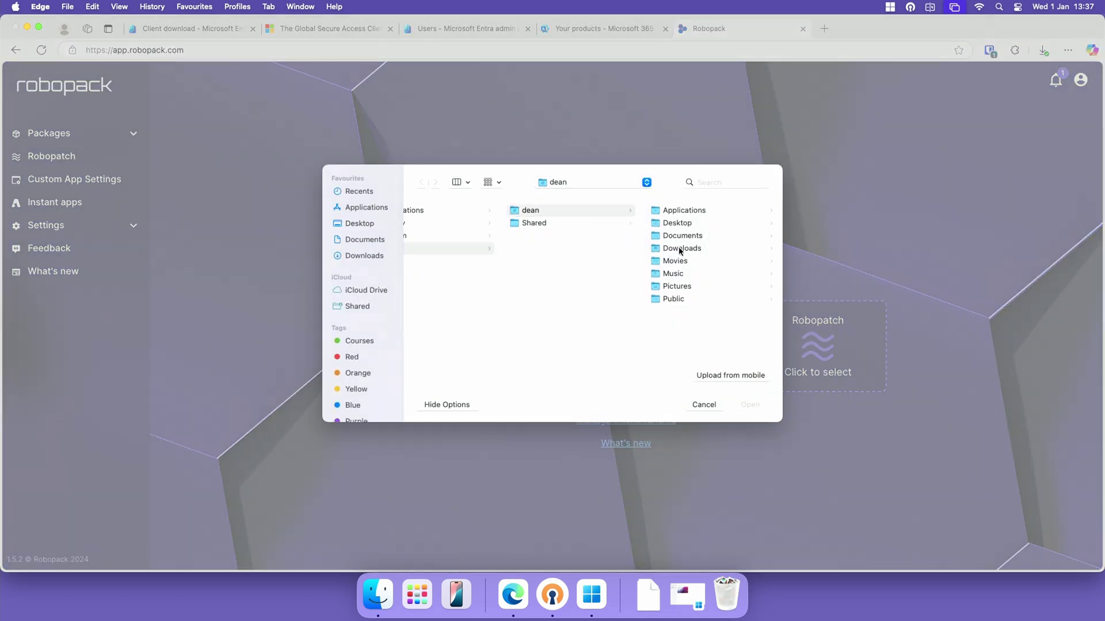
left_click(722, 210)
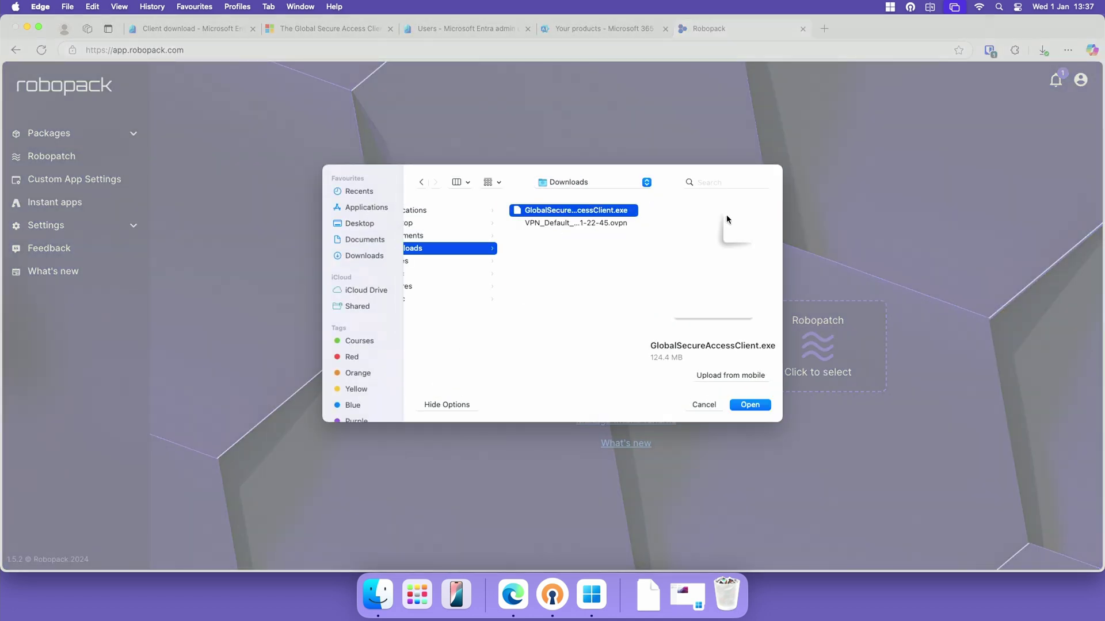
left_click(749, 405)
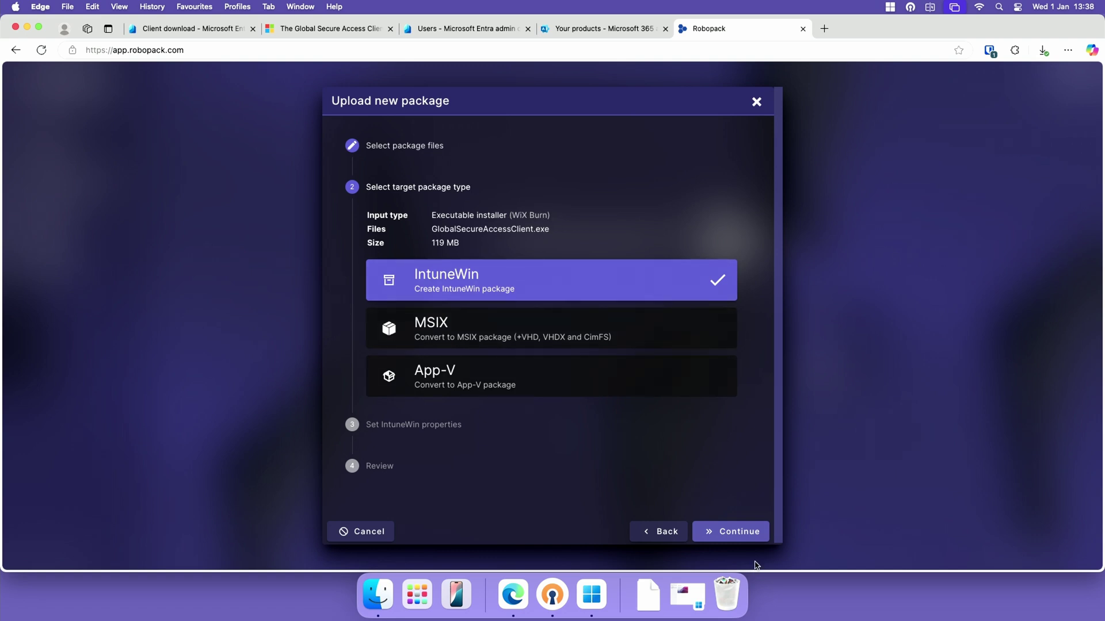
Keep the IntuneWin package type and set the install command to /quiet
left_click(754, 532)
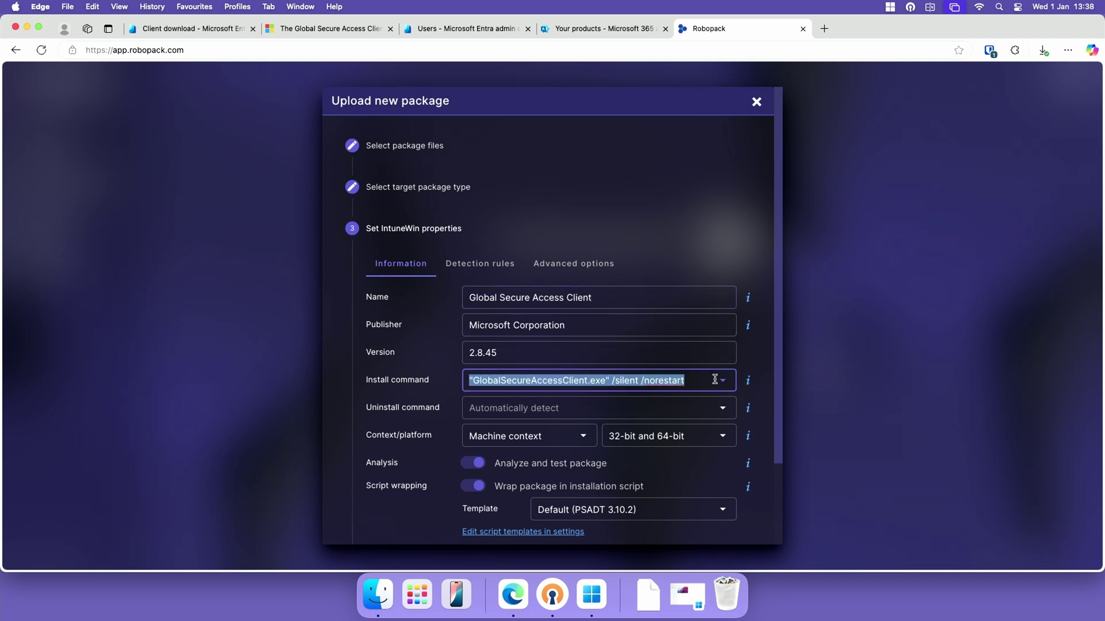
key("Right")
key("BackSpace")
key("BackSpace")
key("BackSpace")
key("BackSpace")
key("BackSpace")
key("BackSpace")
key("BackSpace")
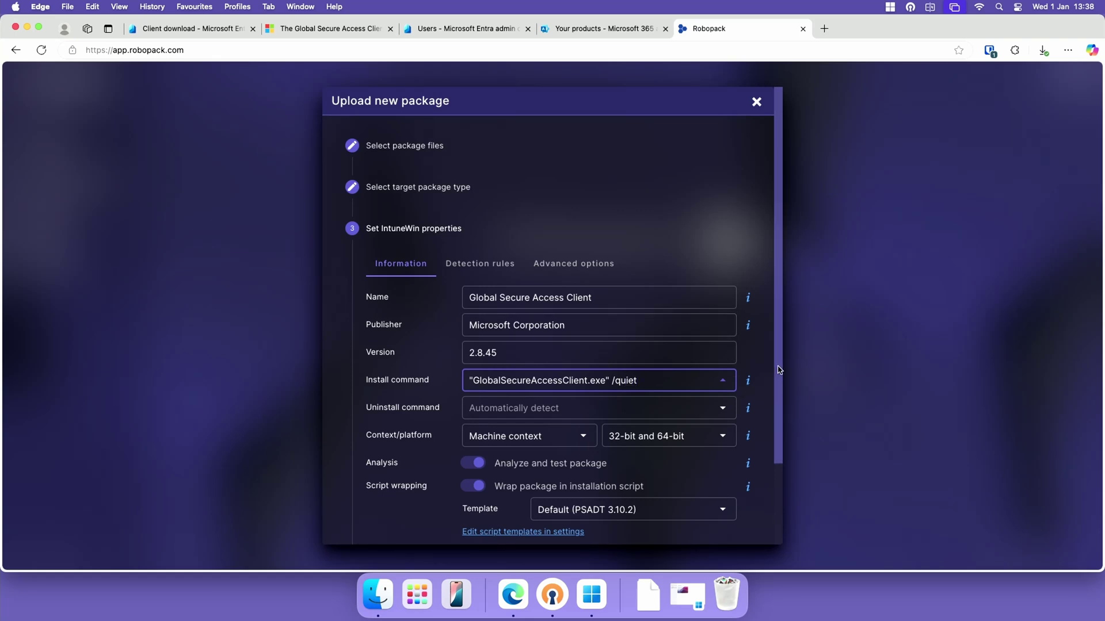
left_click_drag(778, 374, 781, 460)
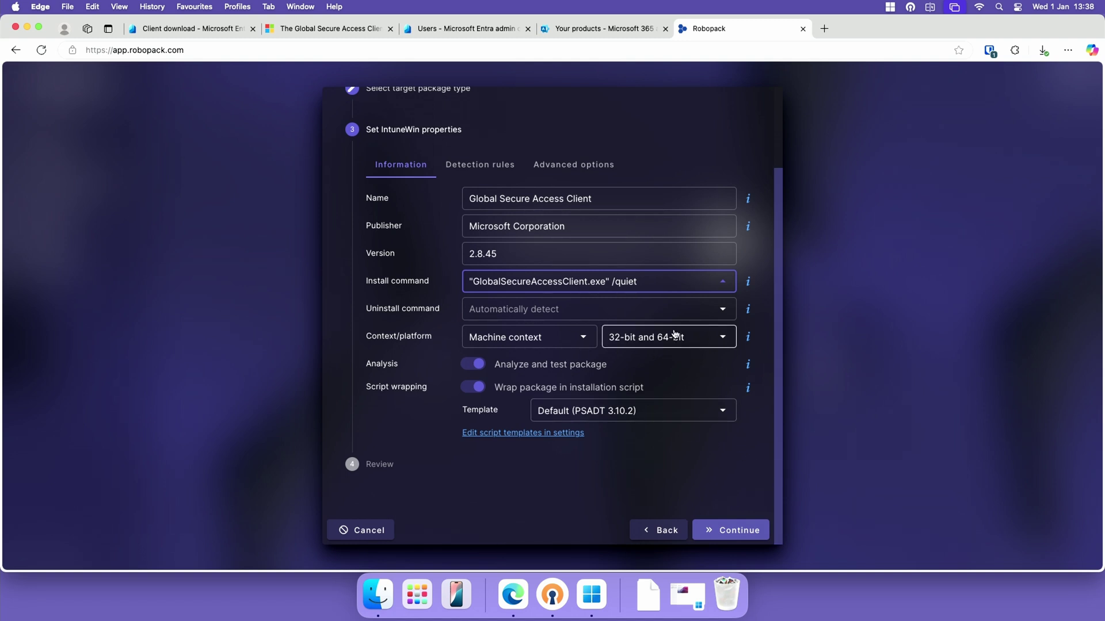
left_click(731, 529)
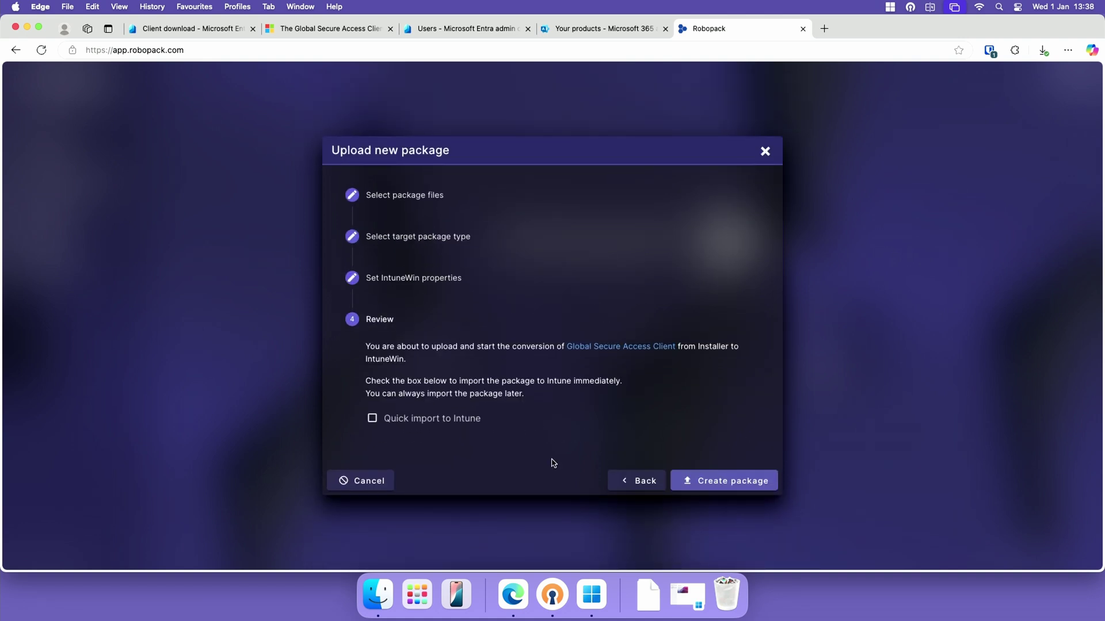
Build the Global Secure Access Client 2.8.45 package and check its PSADT commands and registry detection rule
left_click(719, 482)
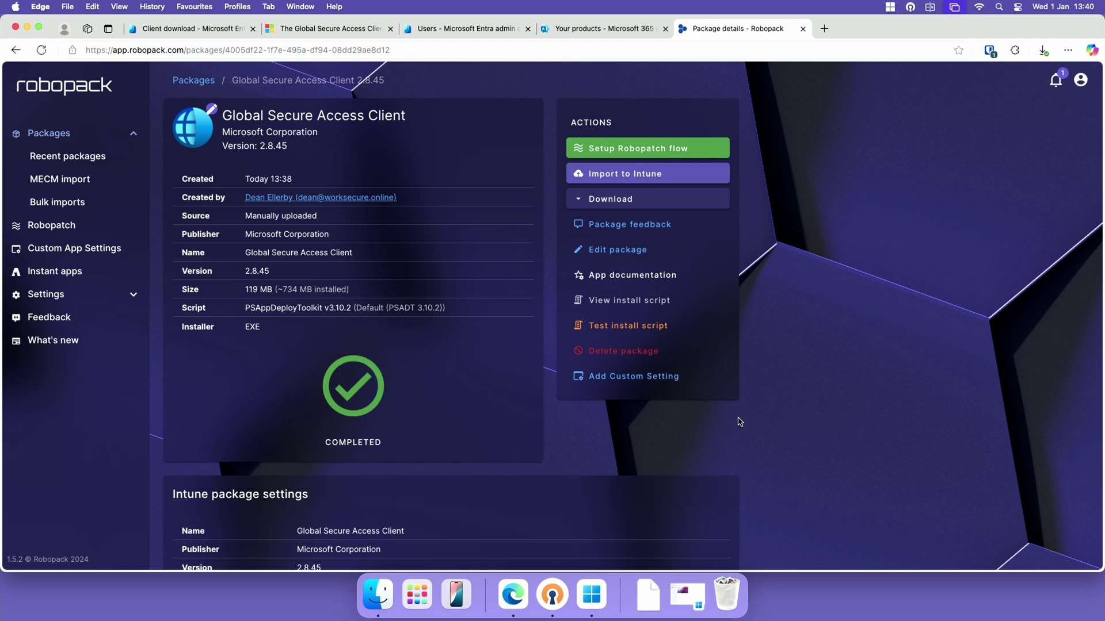
scroll(547, 437, "down", 3)
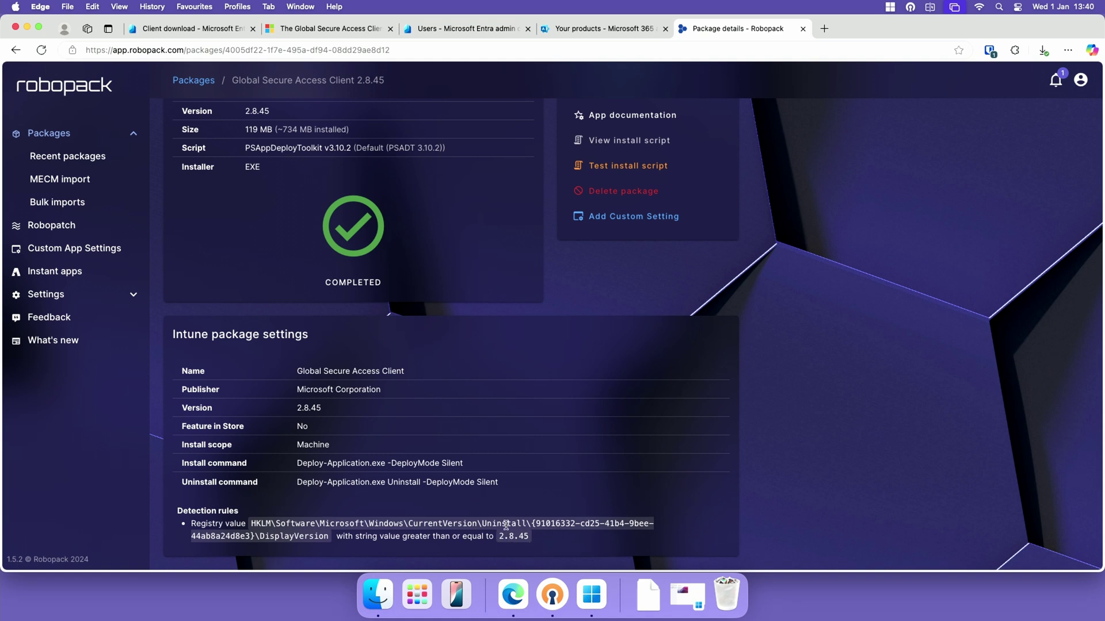
scroll(506, 526, "up", 5)
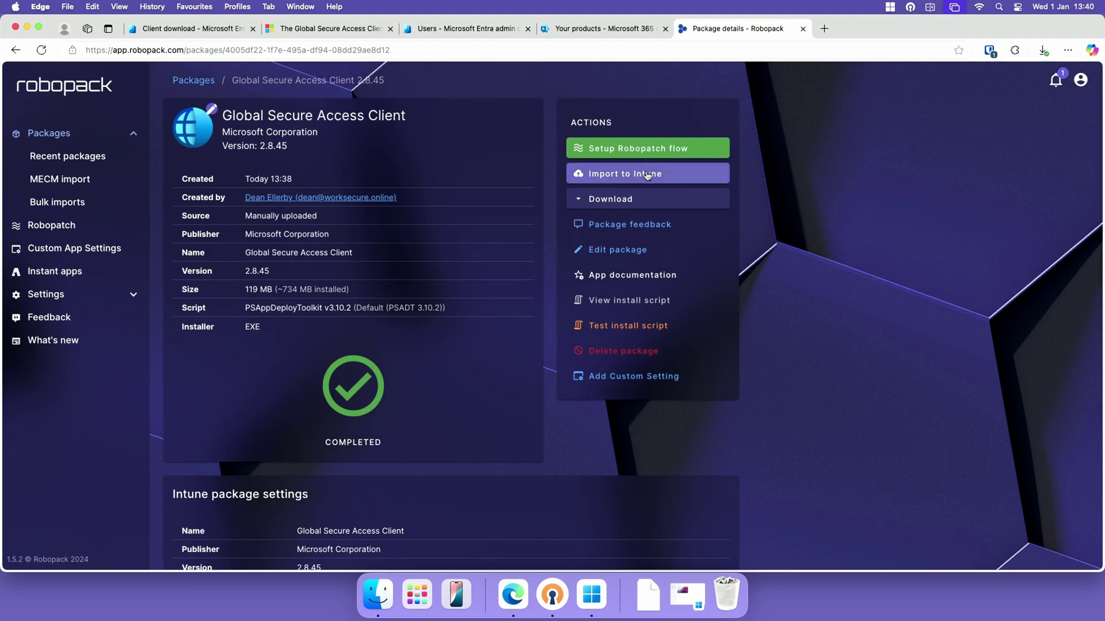
Review the detection rules, advanced options and information, then import into the Last Coffee Intune tenant
left_click(642, 175)
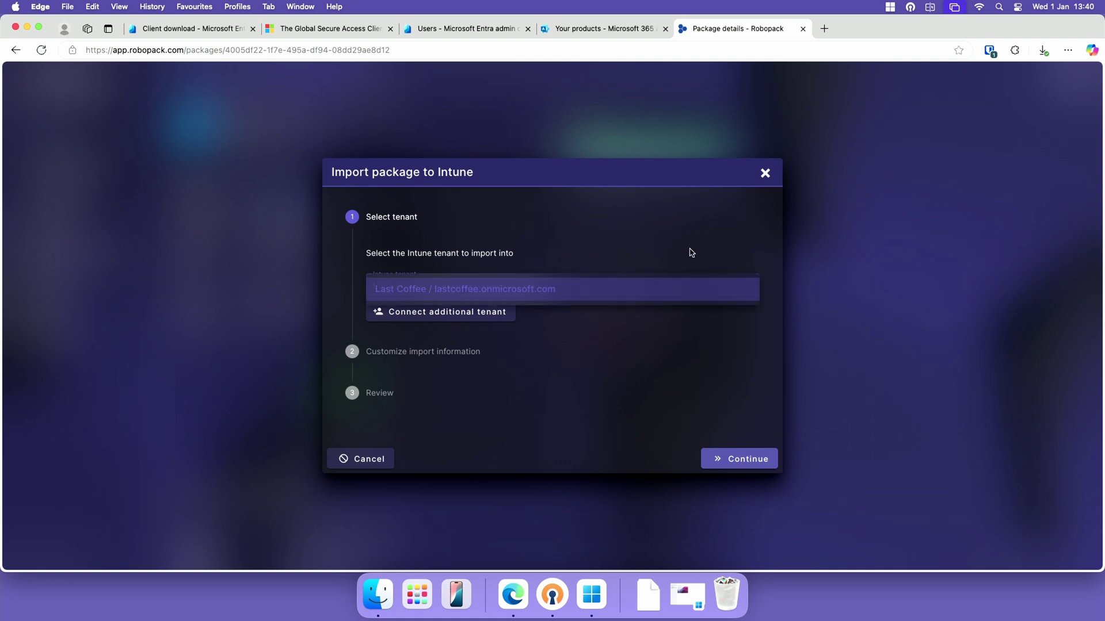
left_click(755, 463)
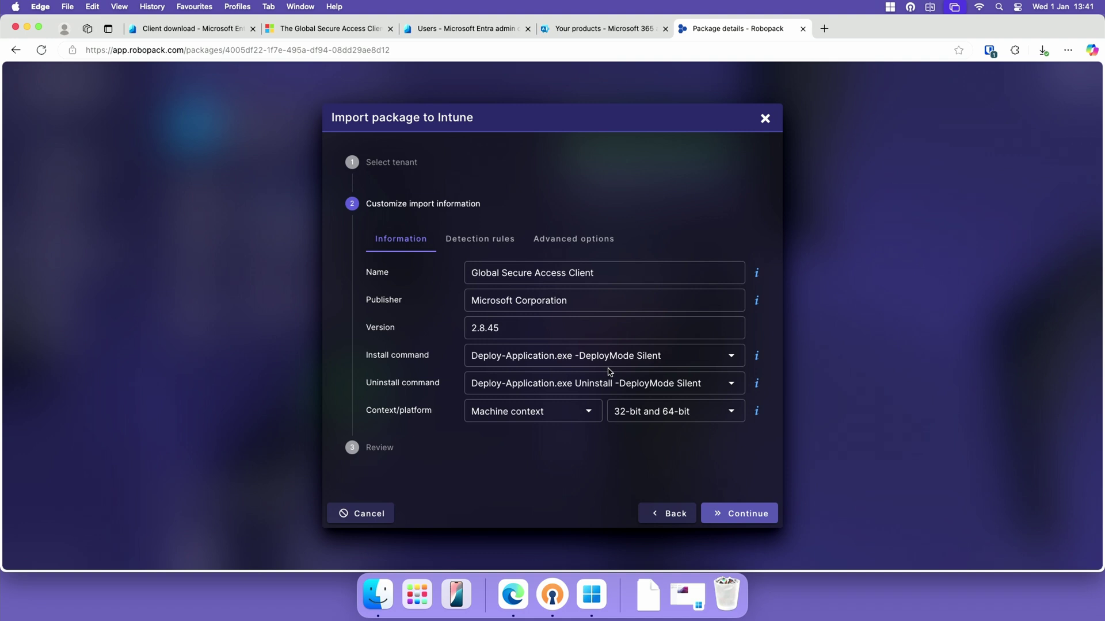
left_click(480, 238)
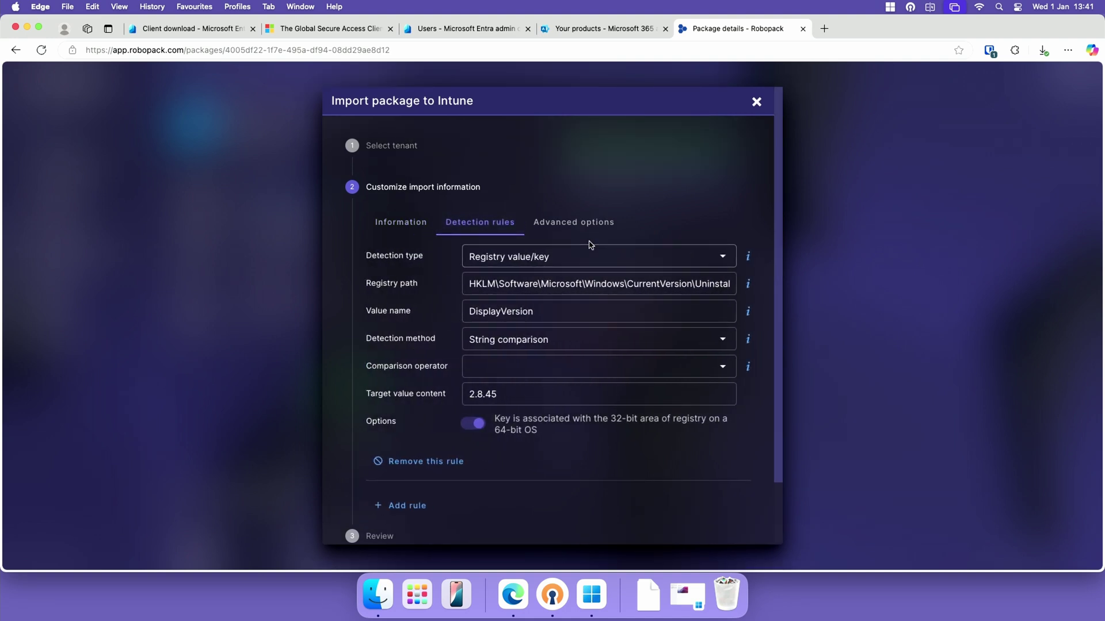
left_click(575, 222)
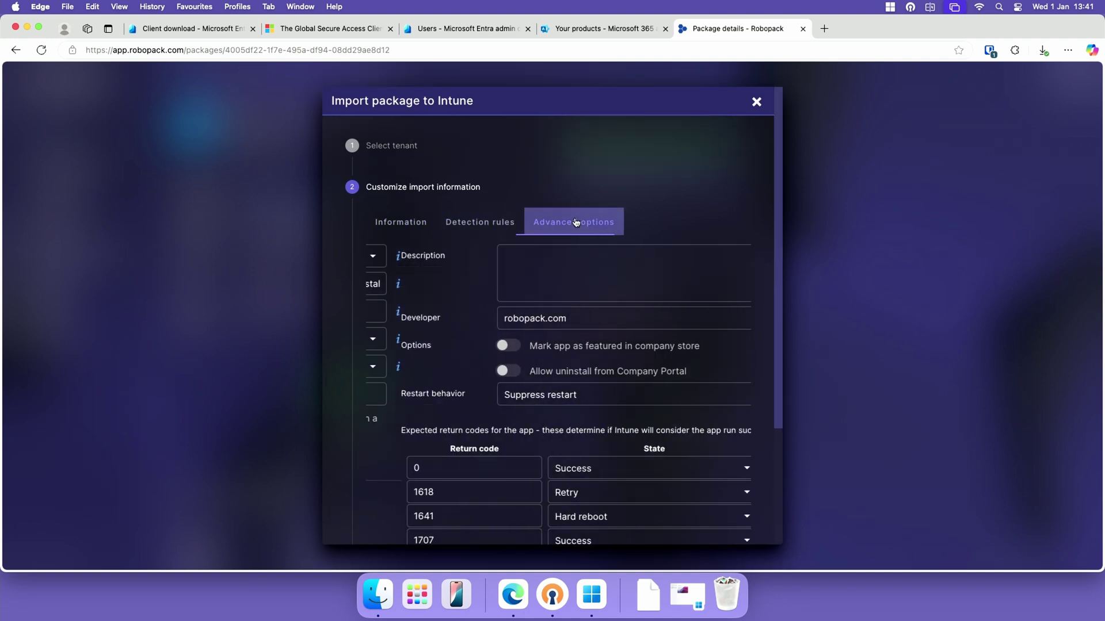
left_click(384, 224)
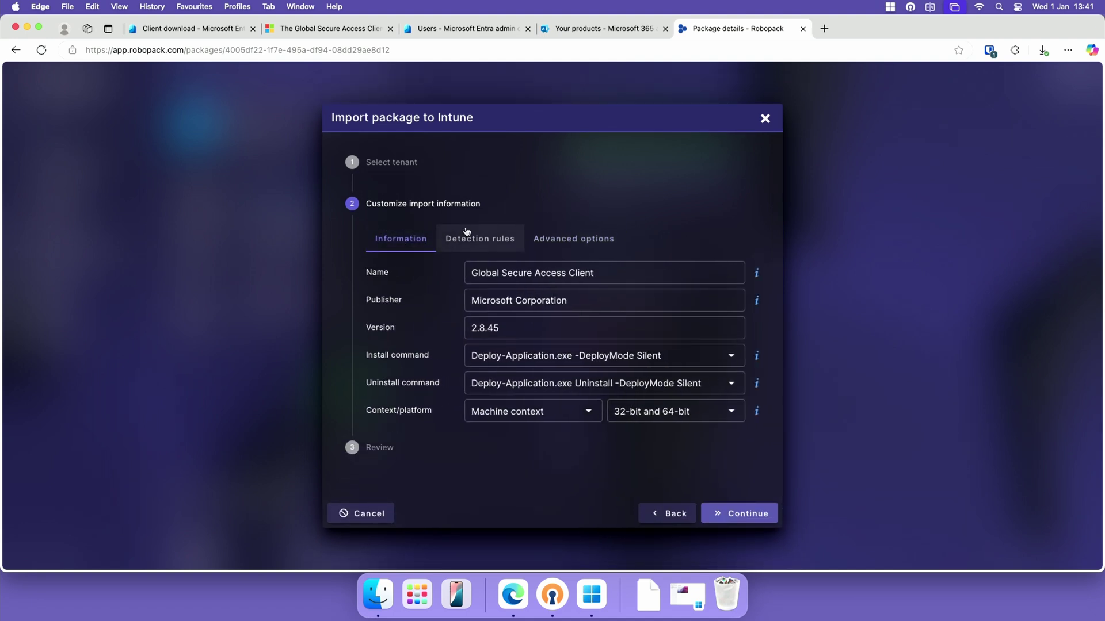
left_click(471, 233)
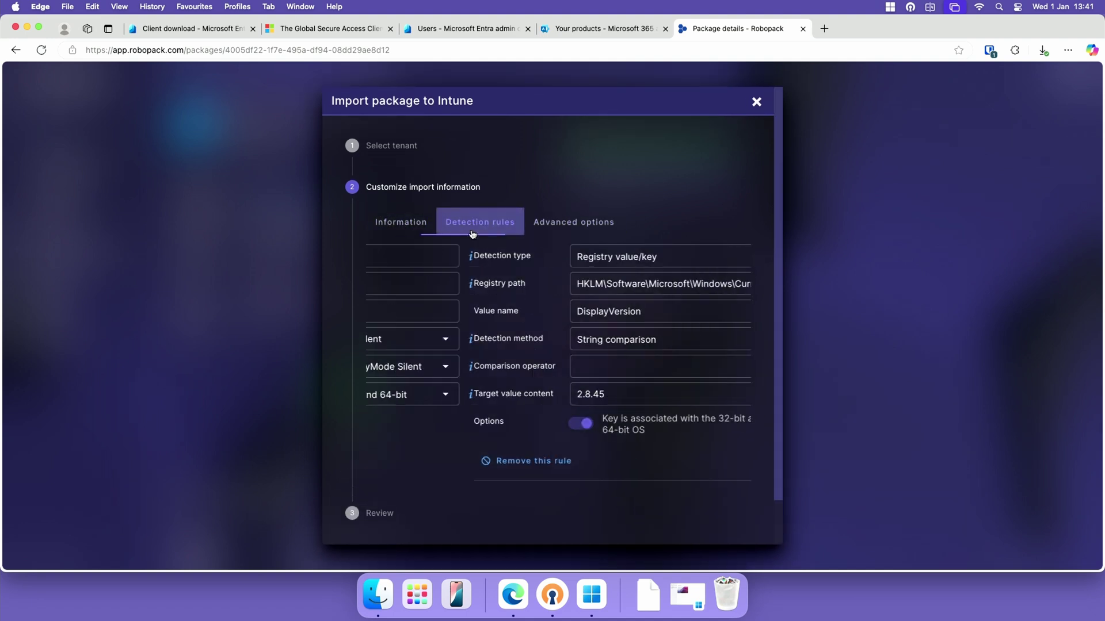
left_click(433, 227)
left_click(763, 518)
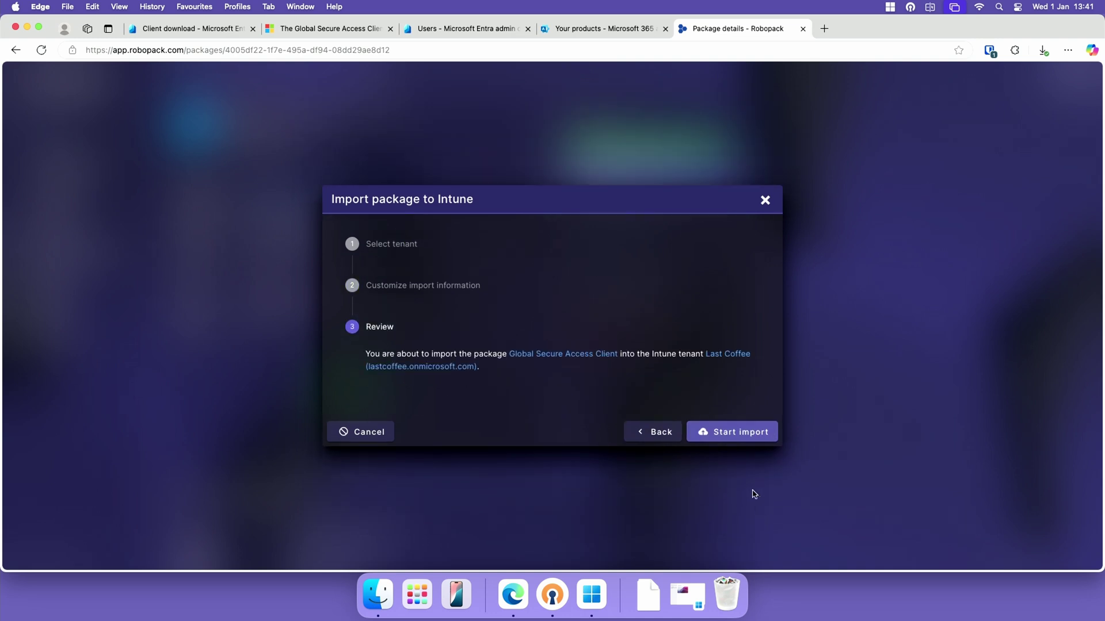
left_click(743, 443)
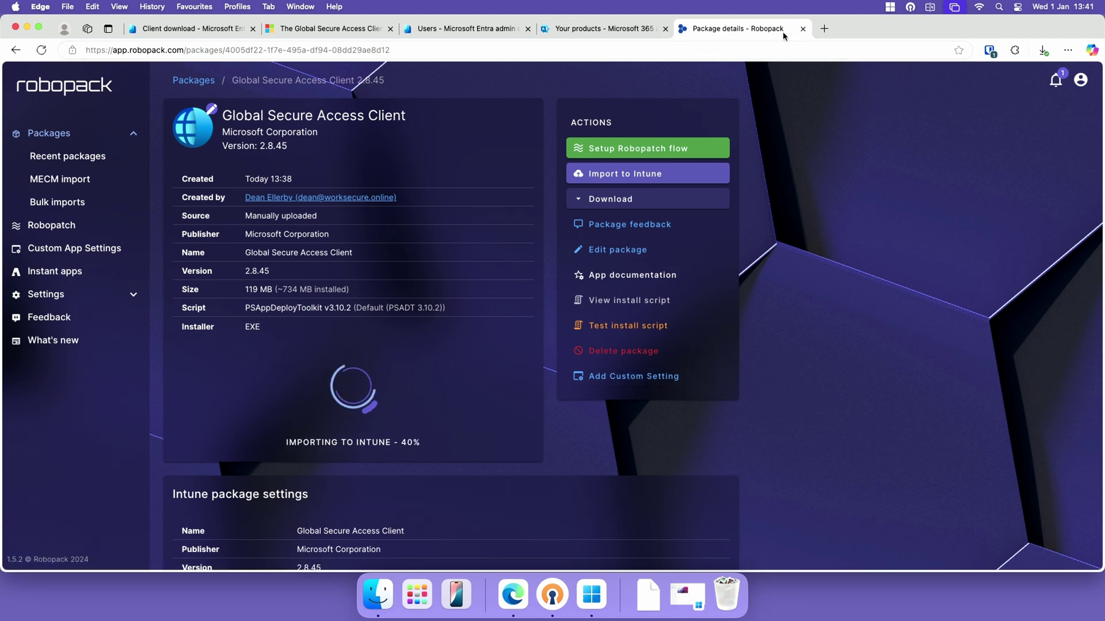
Open the Global Secure Access Client app's Properties under Apps > Windows in intune.microsoft.com
left_click(824, 28)
type("intune.m")
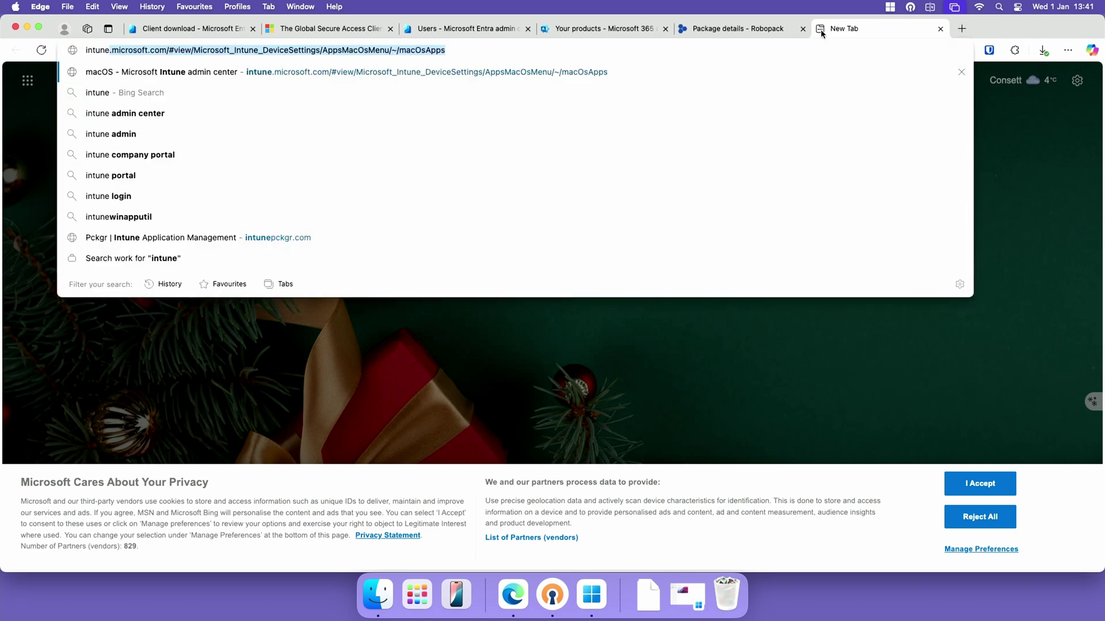
type("icrosoft.com")
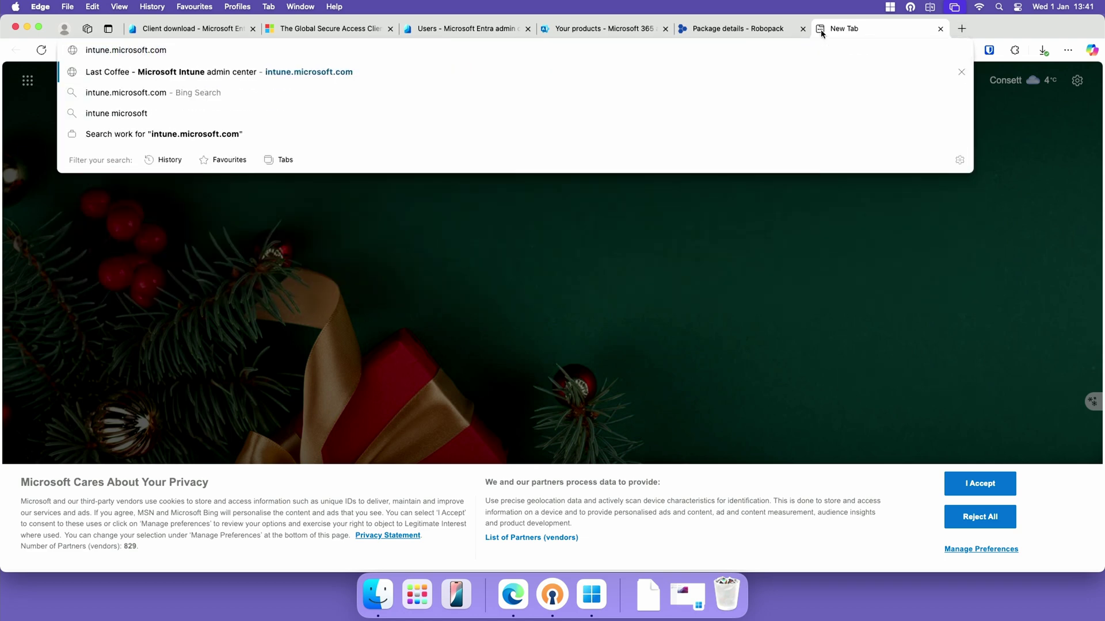
key("Return")
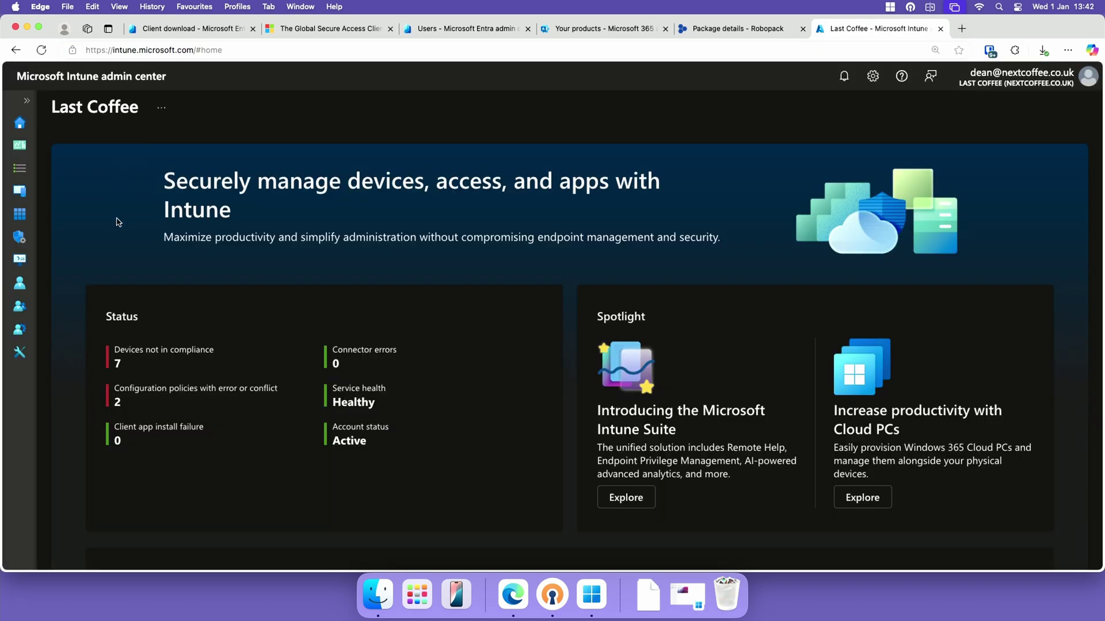
left_click(20, 217)
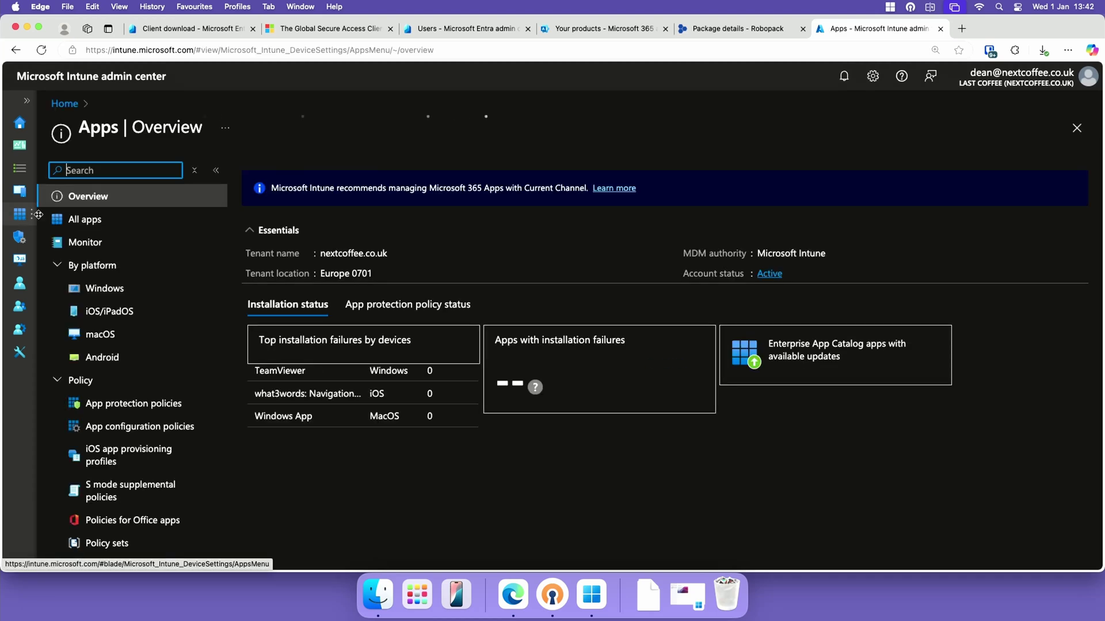
left_click(118, 284)
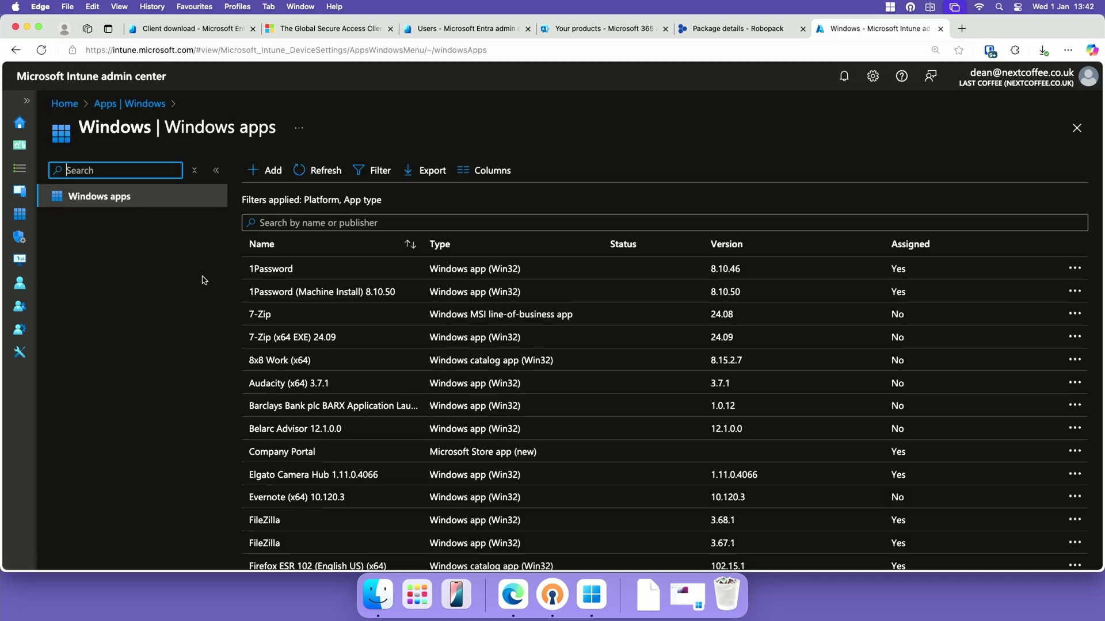
scroll(400, 425, "down", 3)
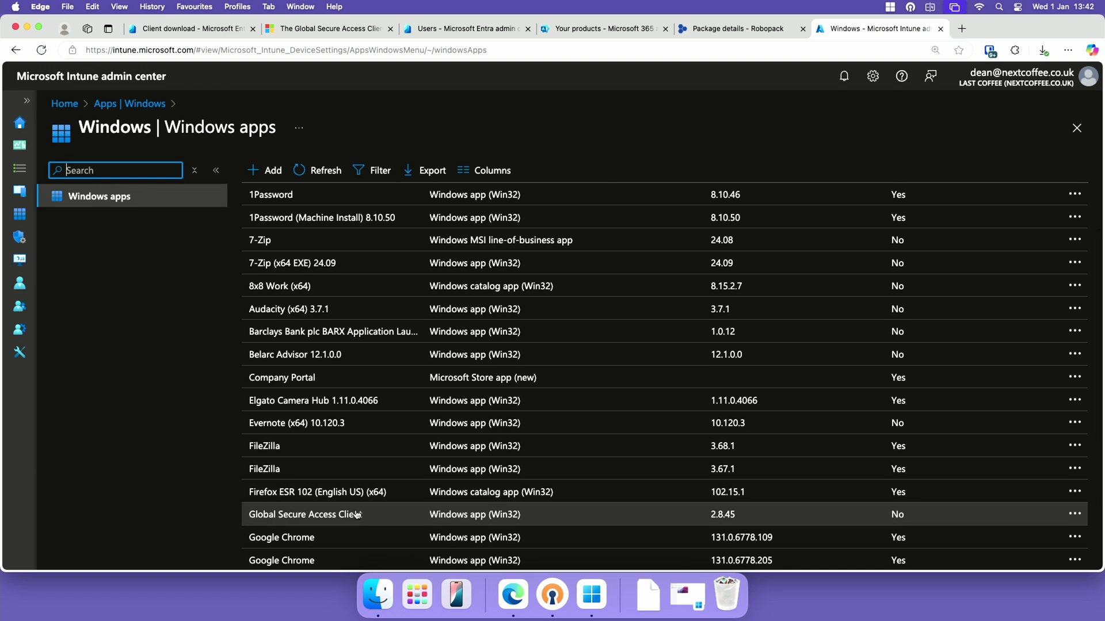
left_click(356, 514)
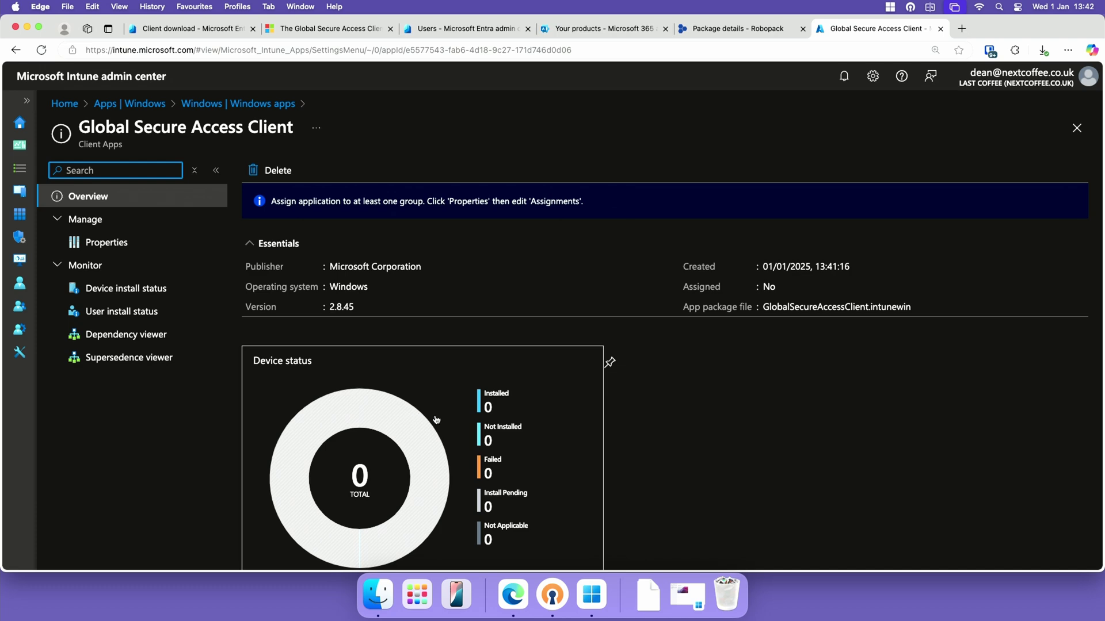
scroll(451, 437, "down", 3)
scroll(451, 437, "up", 1)
left_click(106, 242)
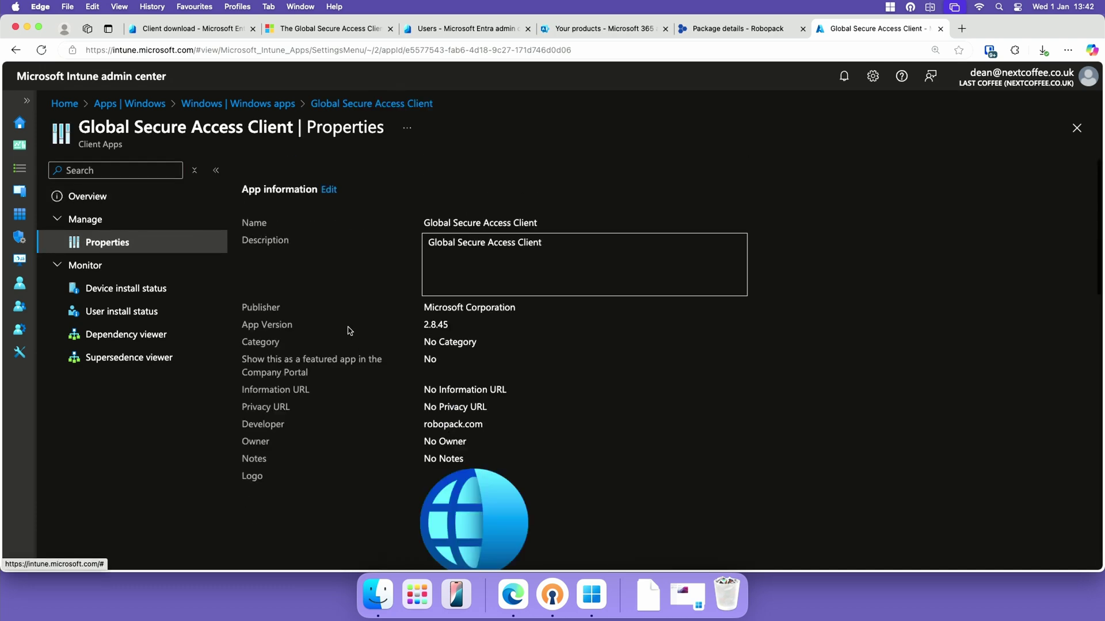
Assign the app as Required for all devices and save the assignment
scroll(377, 385, "down", 10)
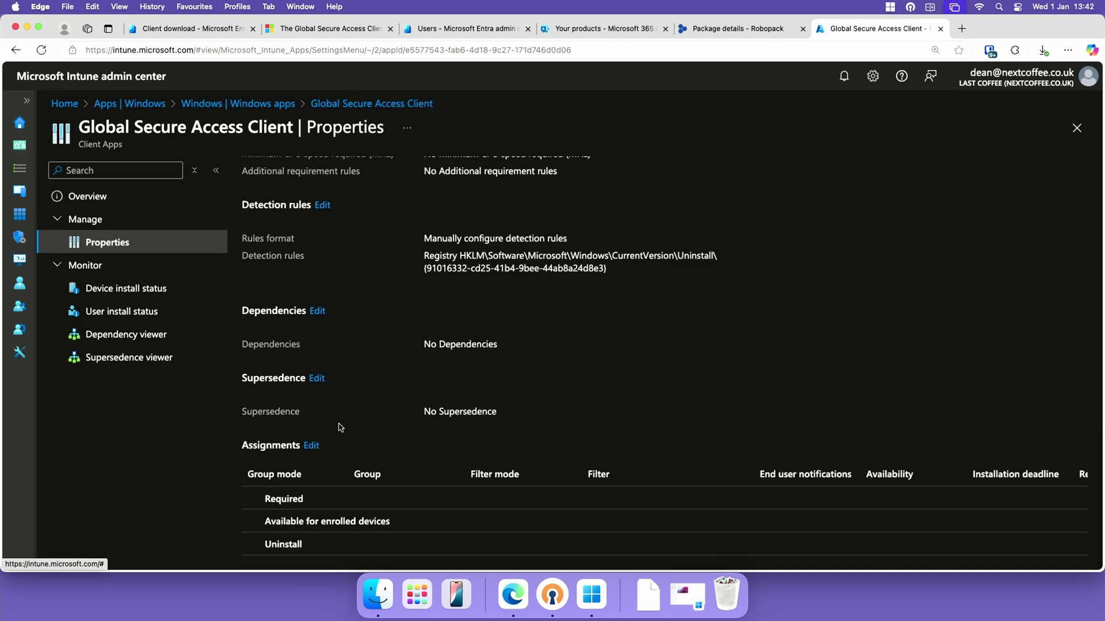
left_click(310, 445)
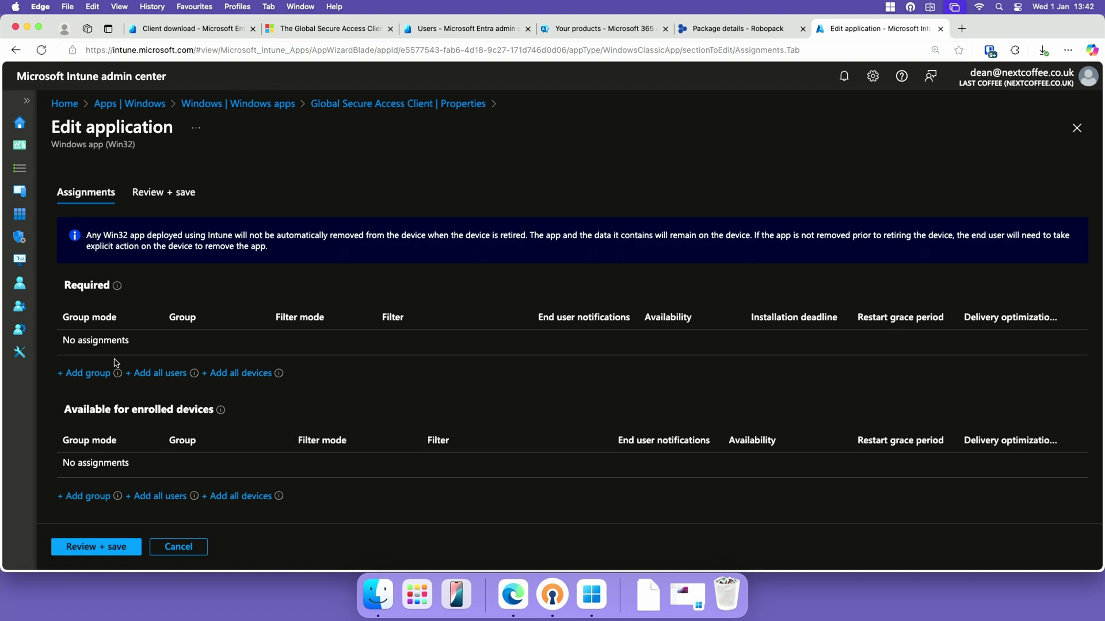
left_click(216, 373)
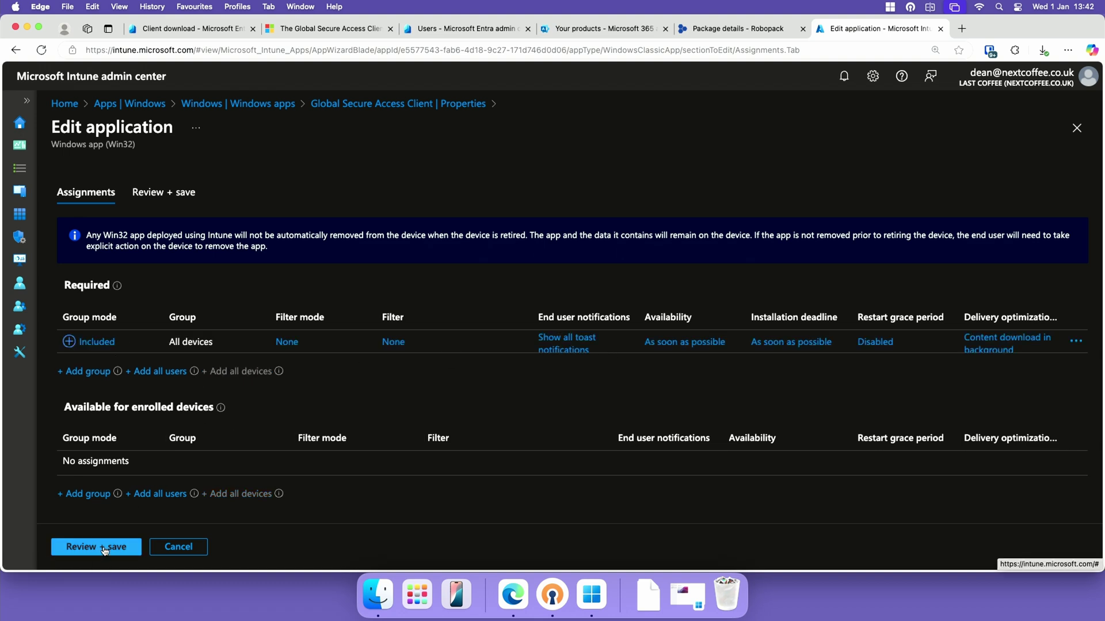
left_click(105, 548)
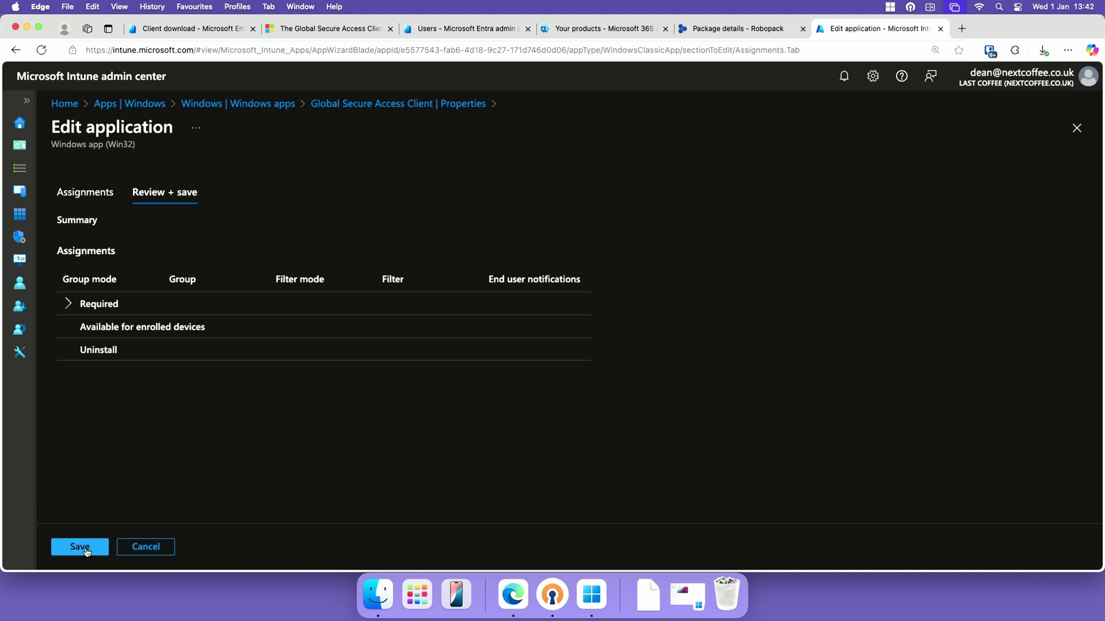
left_click(81, 548)
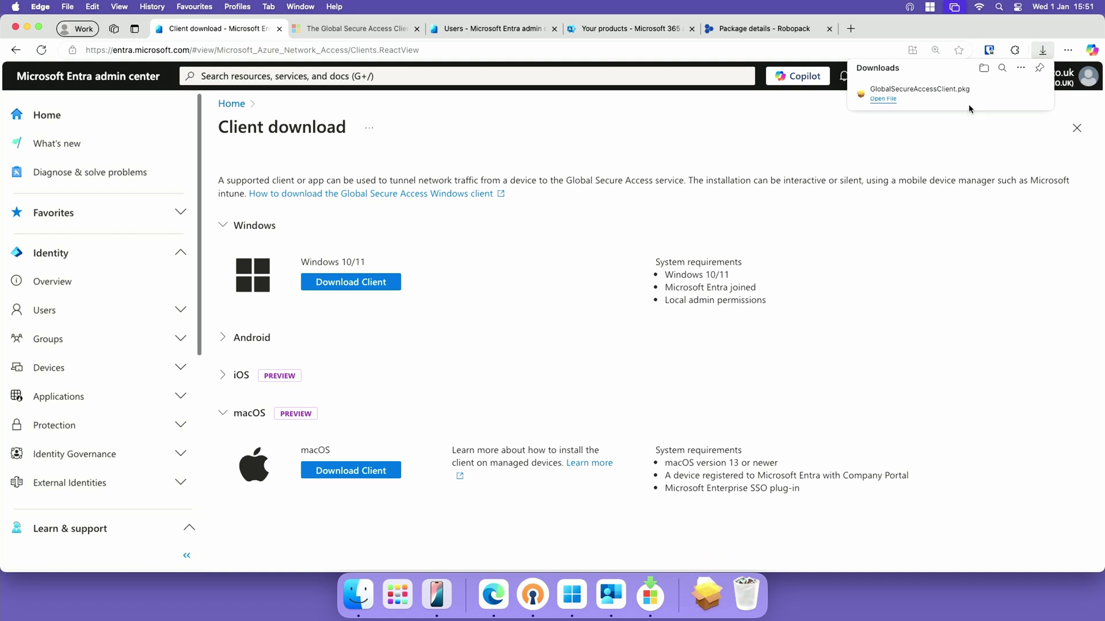
Install the Global Secure Access Client .pkg, accepting the licence and authorising with the account password
left_click(883, 99)
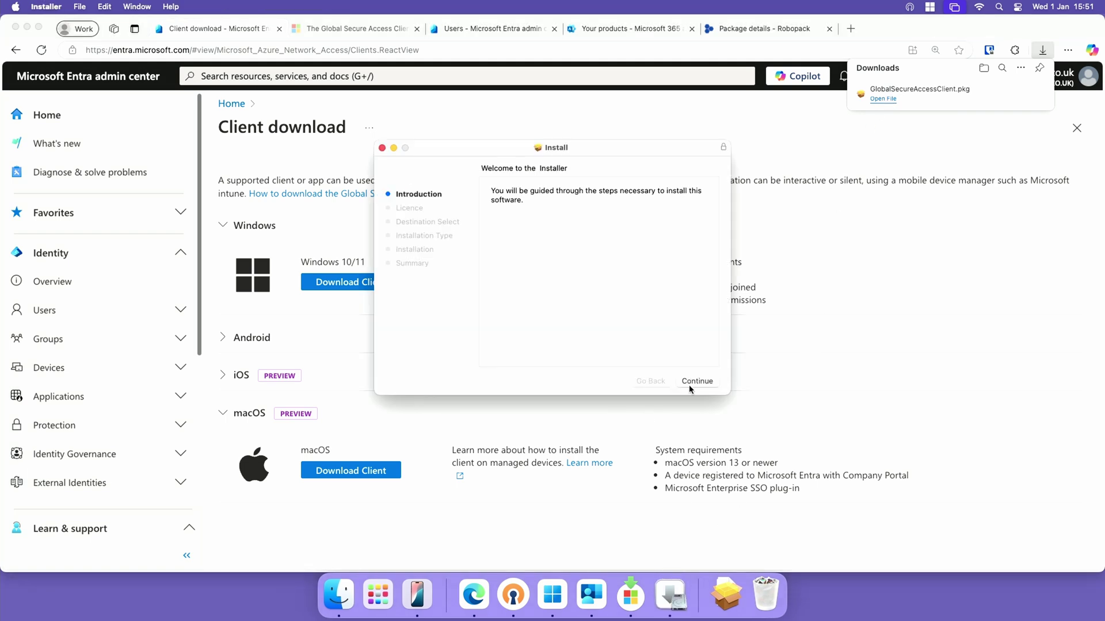
left_click(692, 384)
left_click(695, 385)
left_click(659, 303)
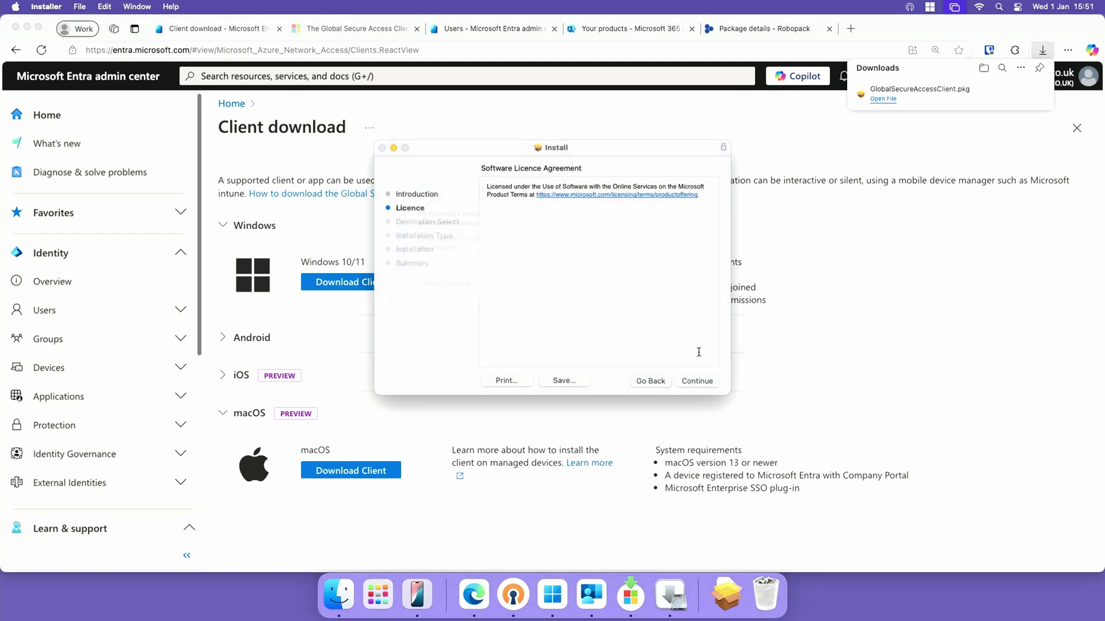
left_click(696, 381)
left_click(699, 382)
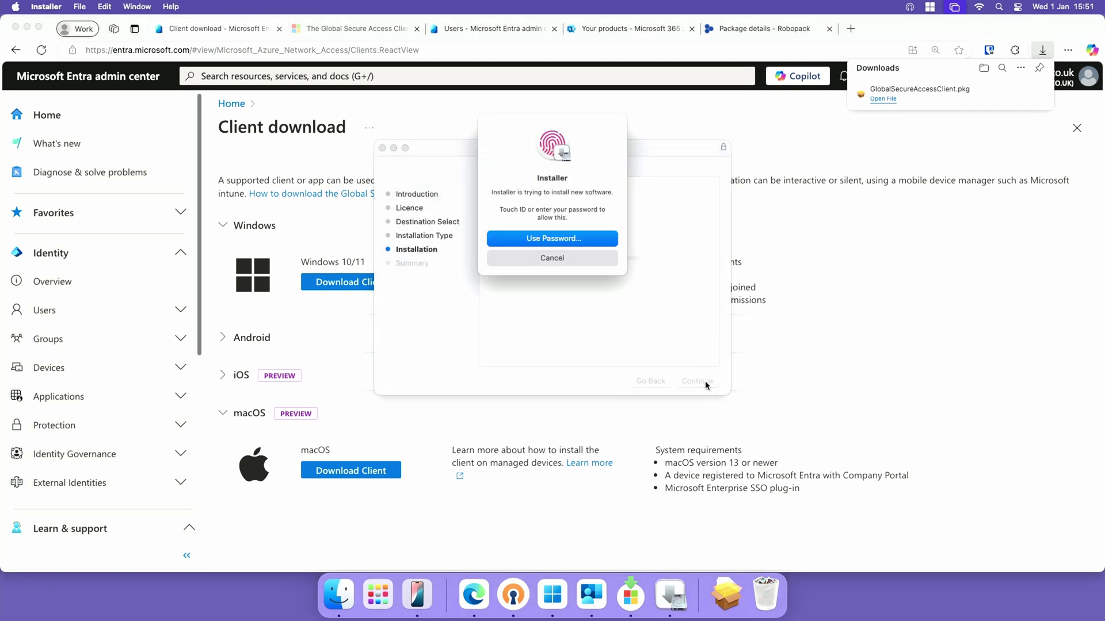
left_click(569, 238)
type("********")
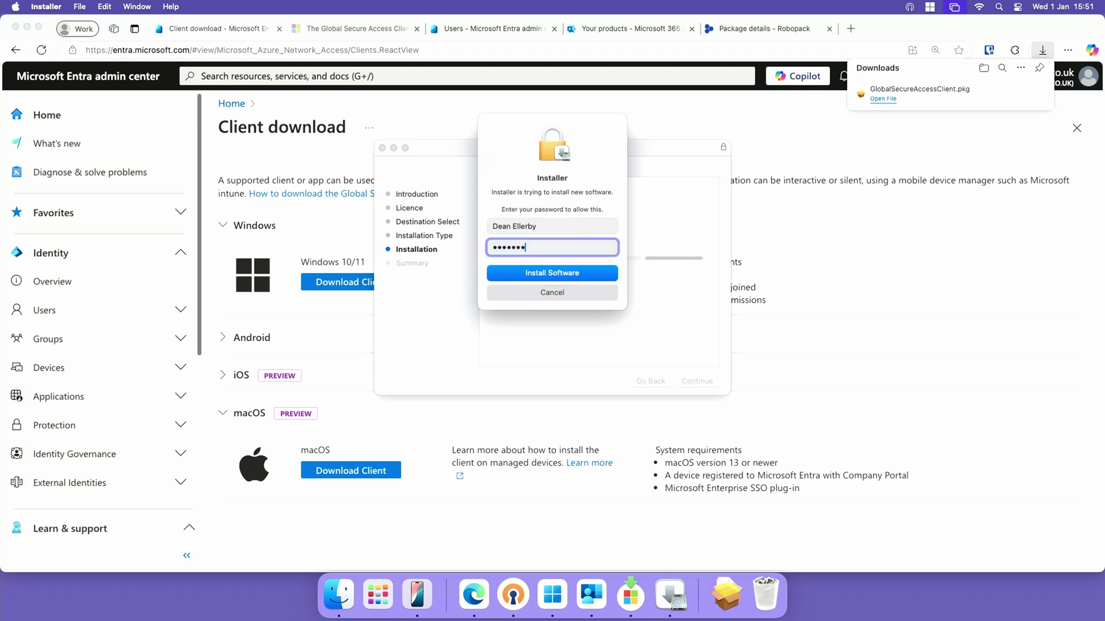
key("Return")
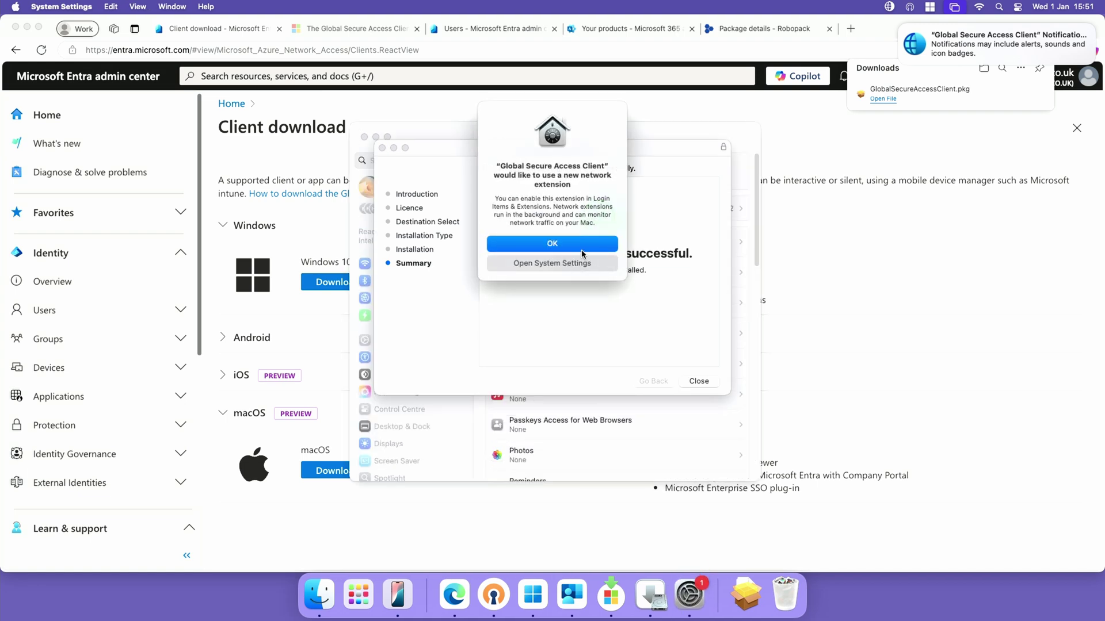
Turn on the Global Secure Access network extension and allow it to add proxy configurations
left_click(580, 264)
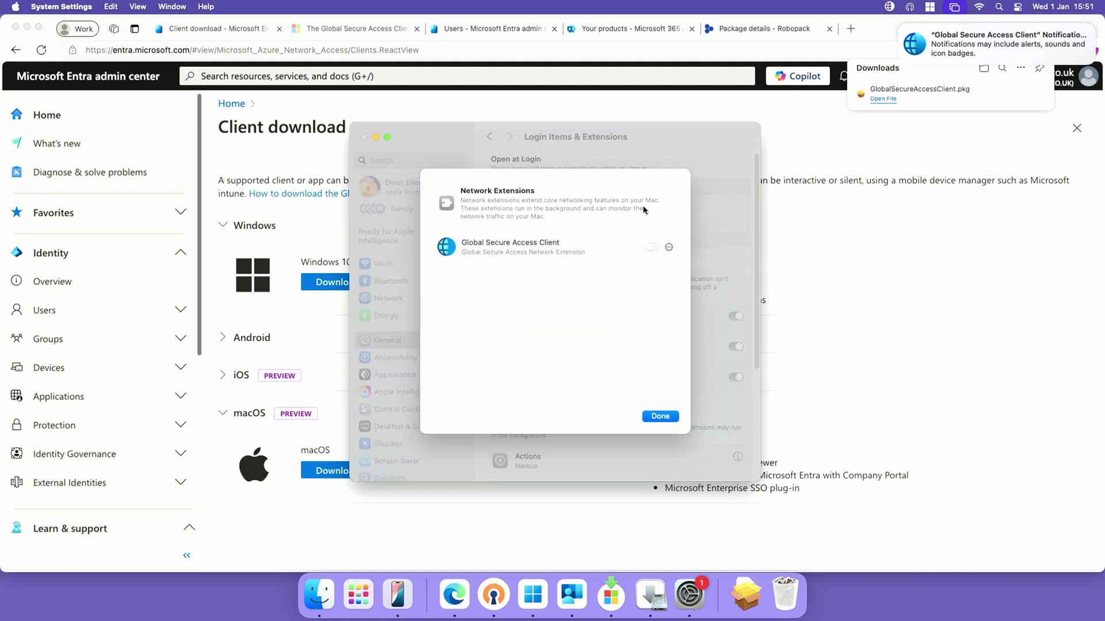
left_click(668, 248)
left_click(668, 247)
left_click(651, 248)
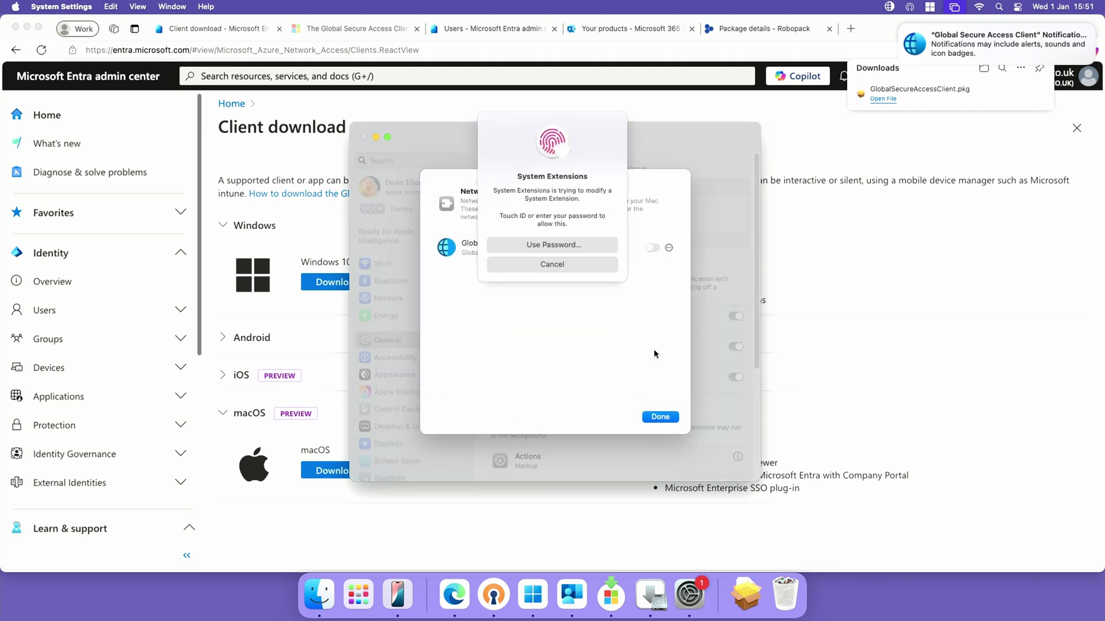
left_click(576, 249)
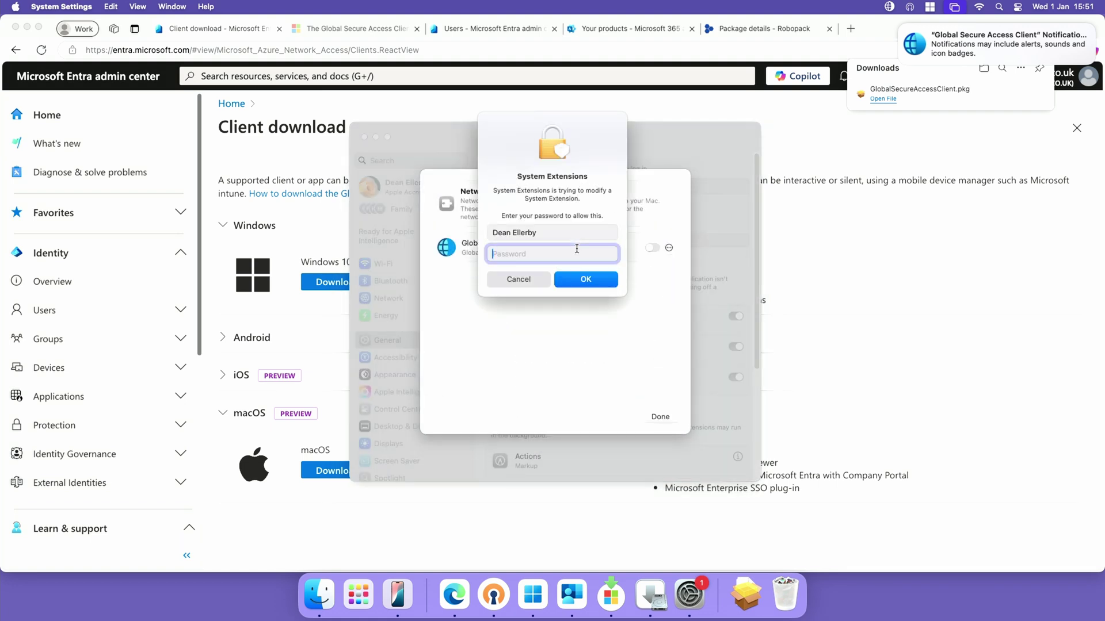
type("•••••••")
key("Return")
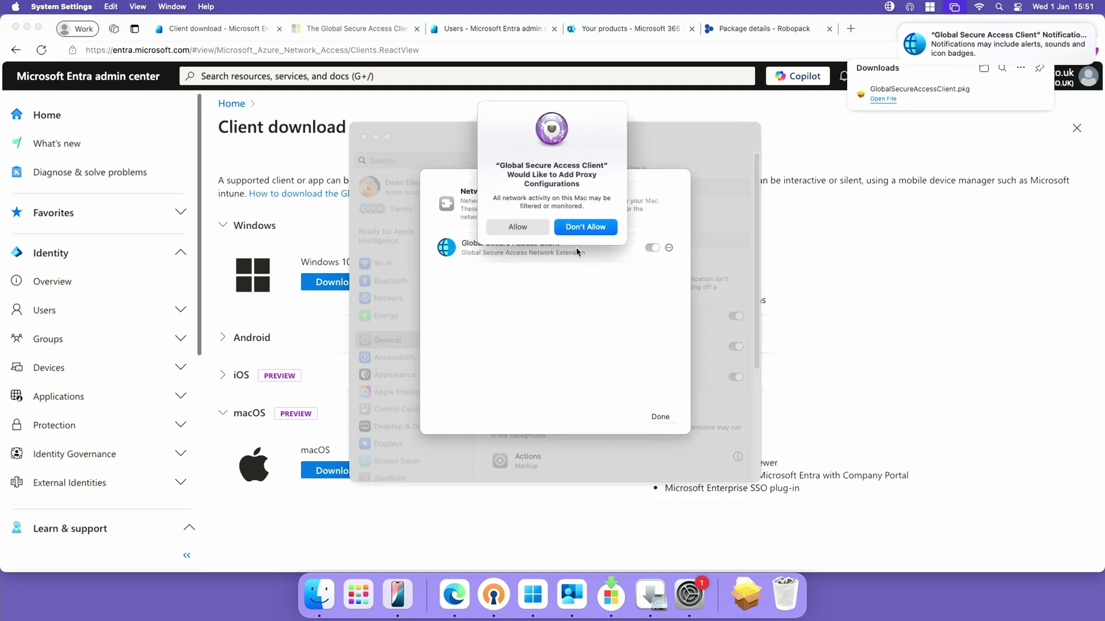
left_click(516, 227)
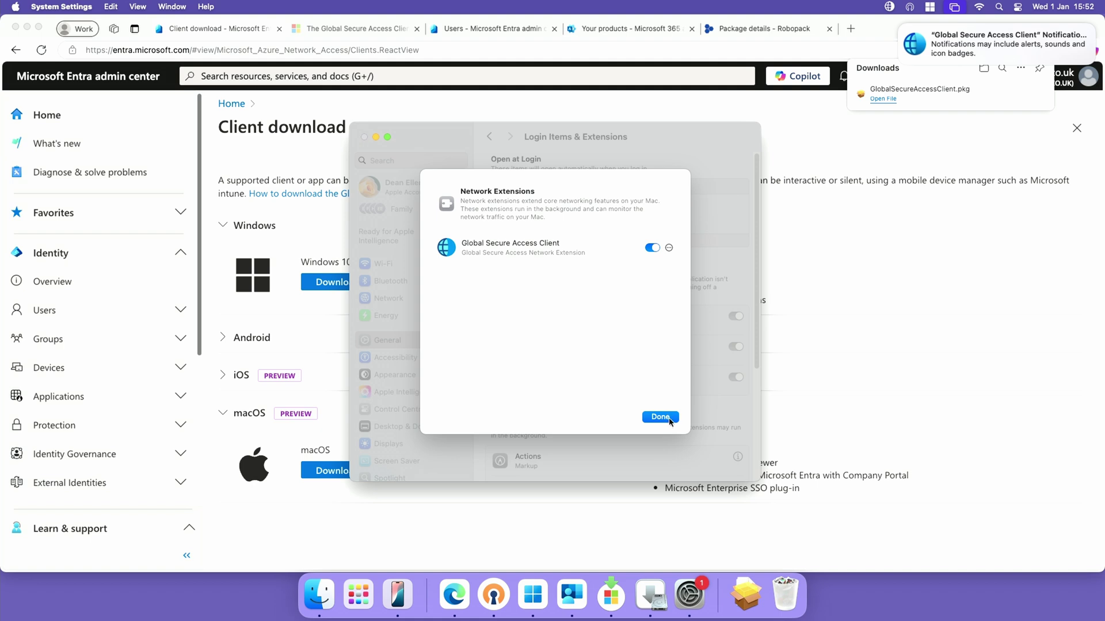
left_click(661, 418)
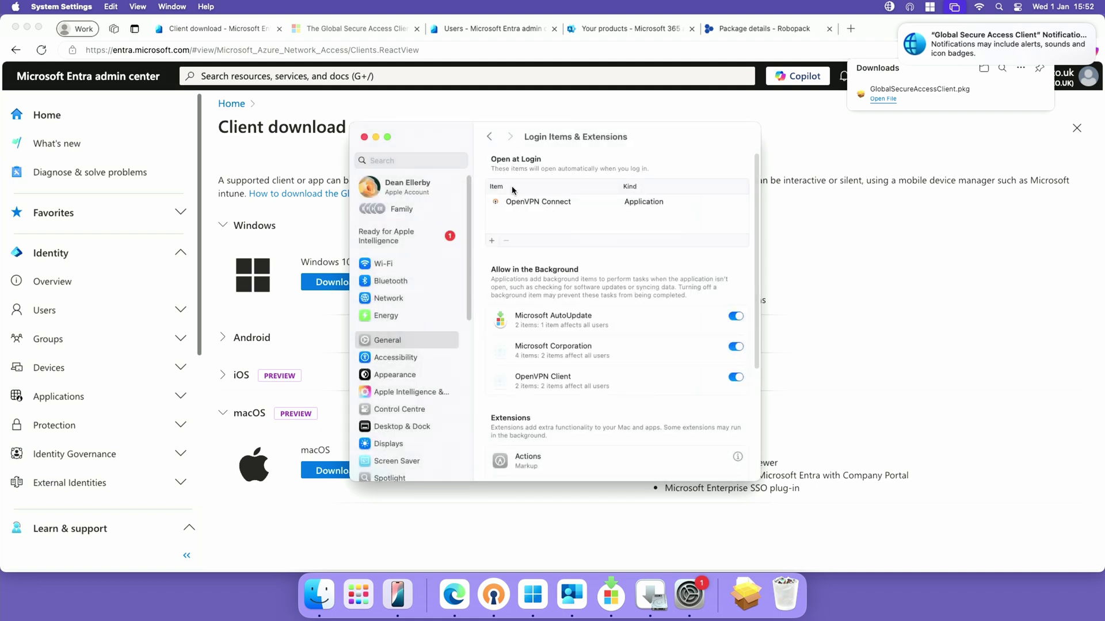
Close System Settings and the installer, moving the installer package to the Bin
left_click(364, 137)
left_click(697, 382)
left_click(615, 325)
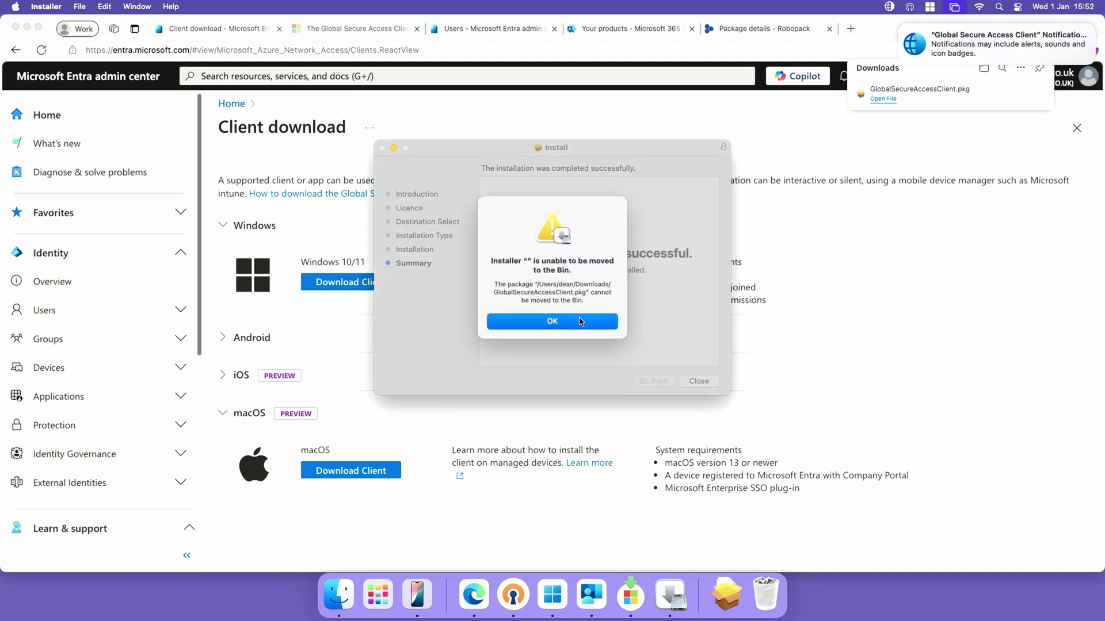
left_click(580, 321)
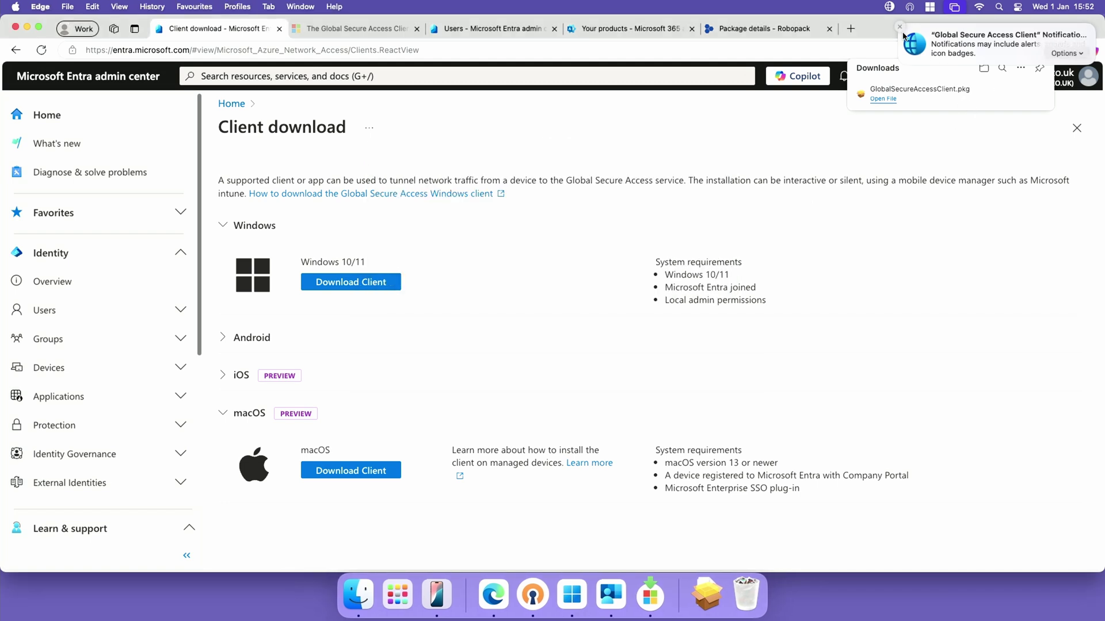
left_click(900, 27)
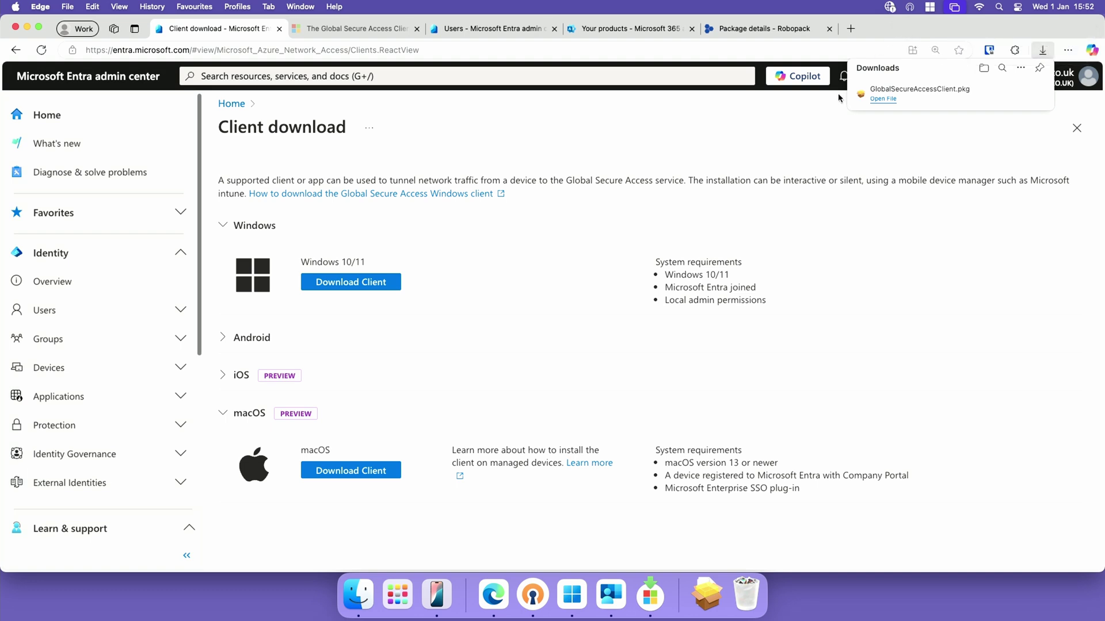
key("super+space")
type("global")
key("Return")
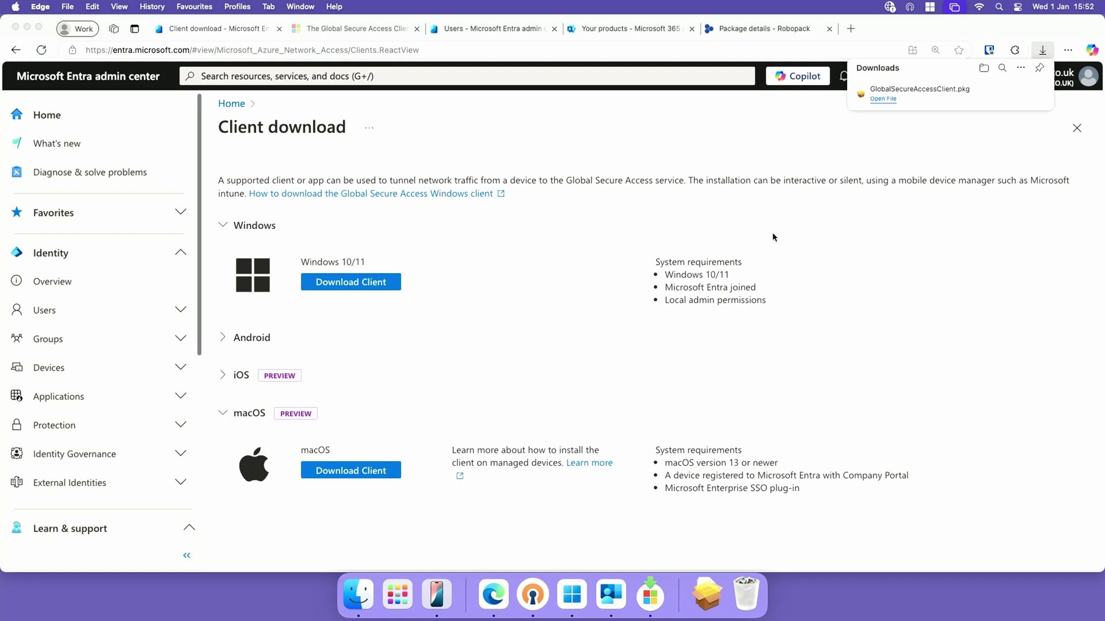
left_click(889, 6)
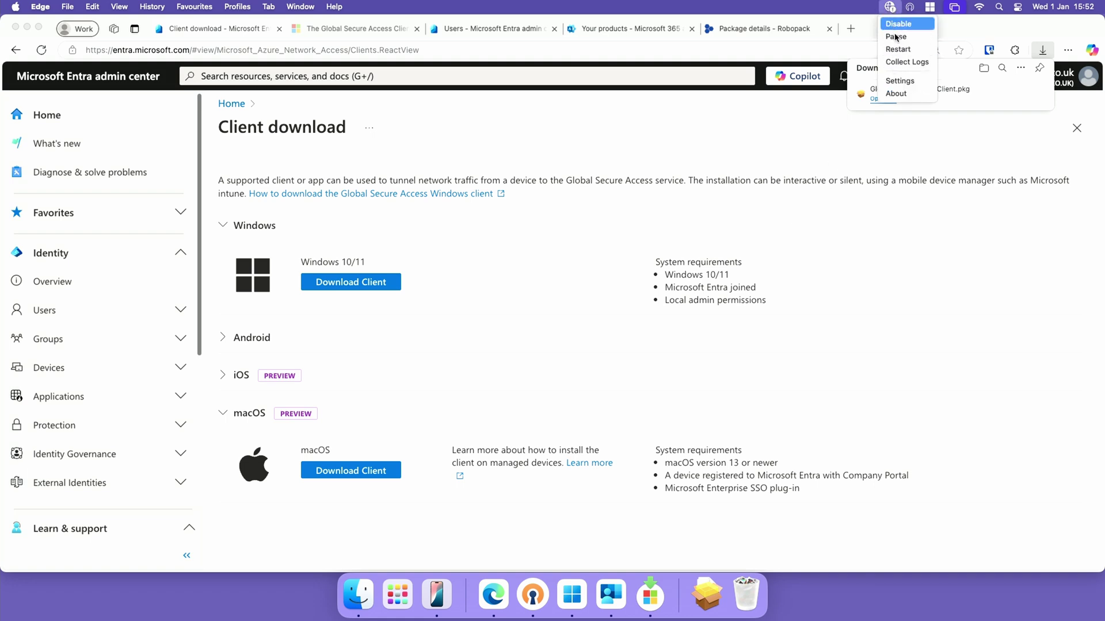
left_click(896, 93)
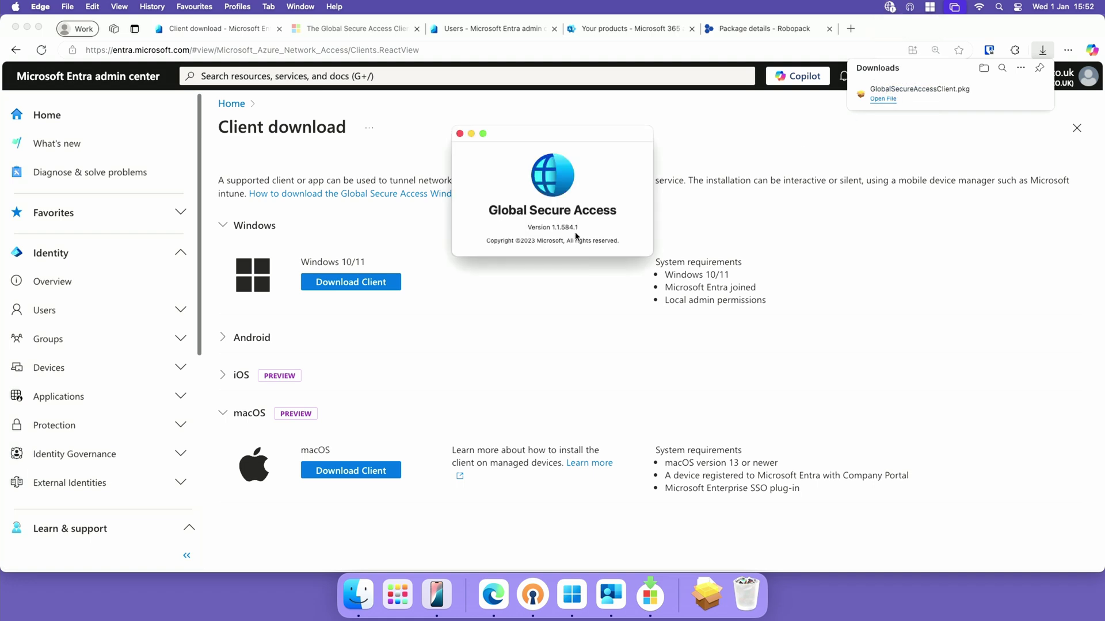
left_click(459, 133)
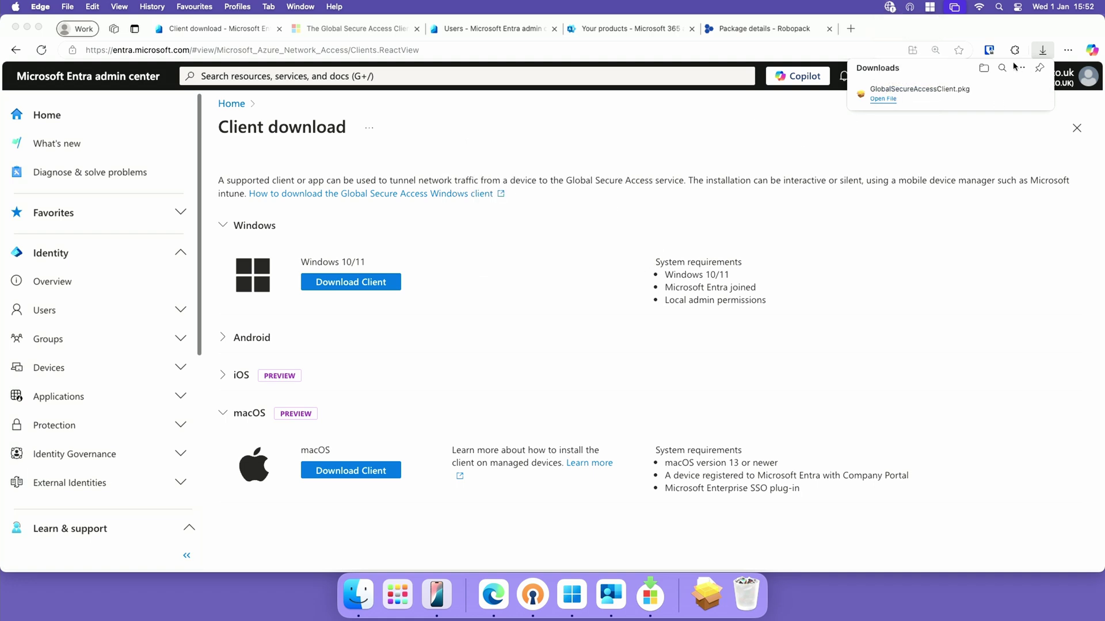
left_click(889, 7)
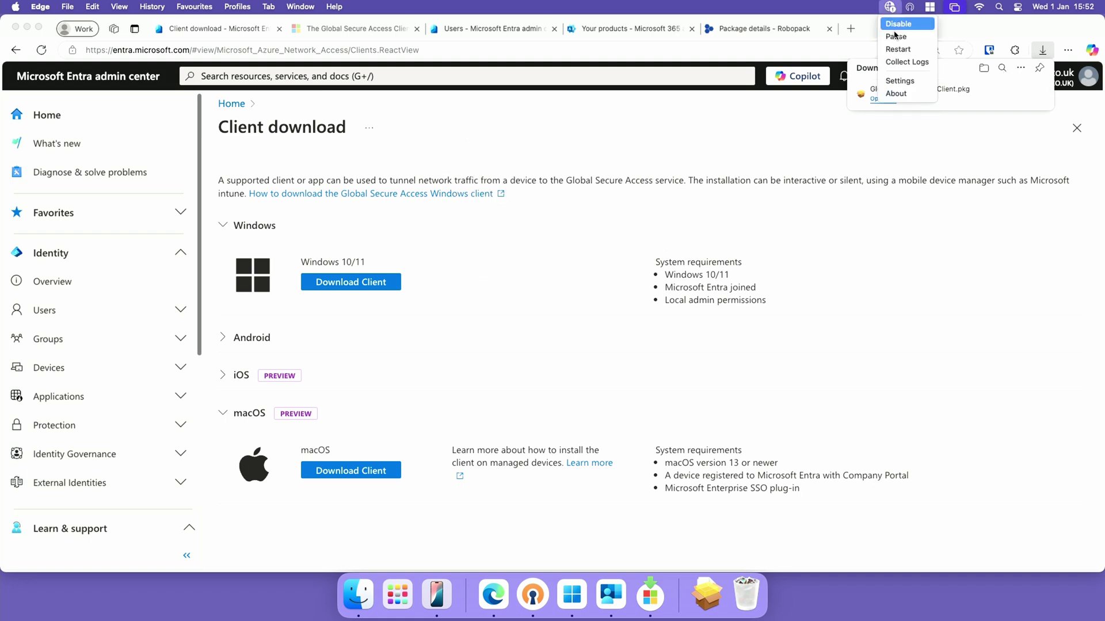
left_click(904, 82)
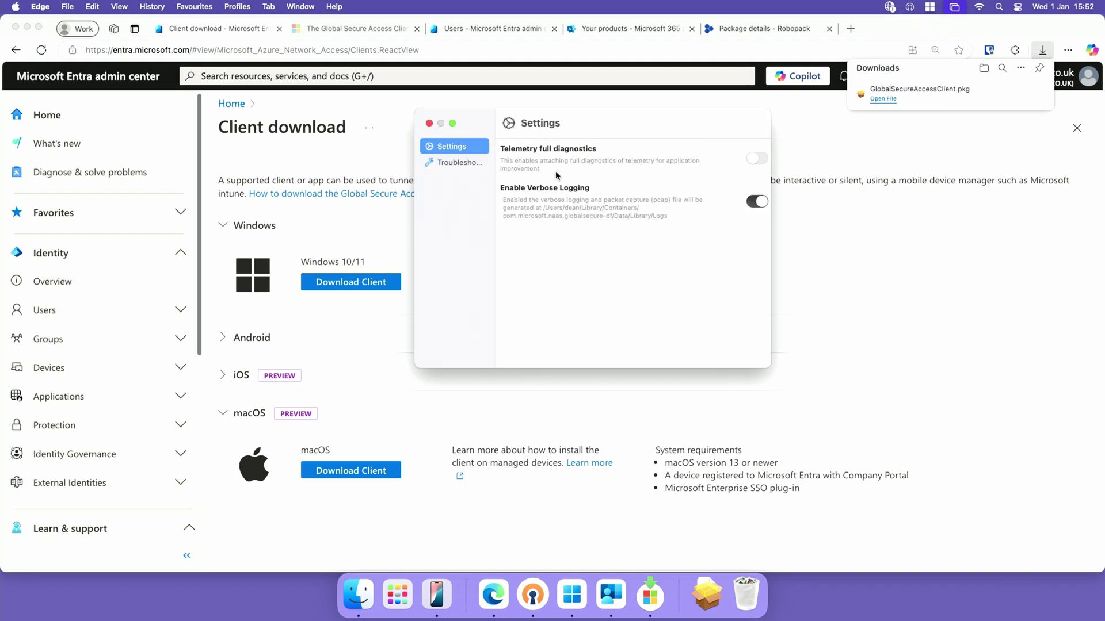
left_click(429, 123)
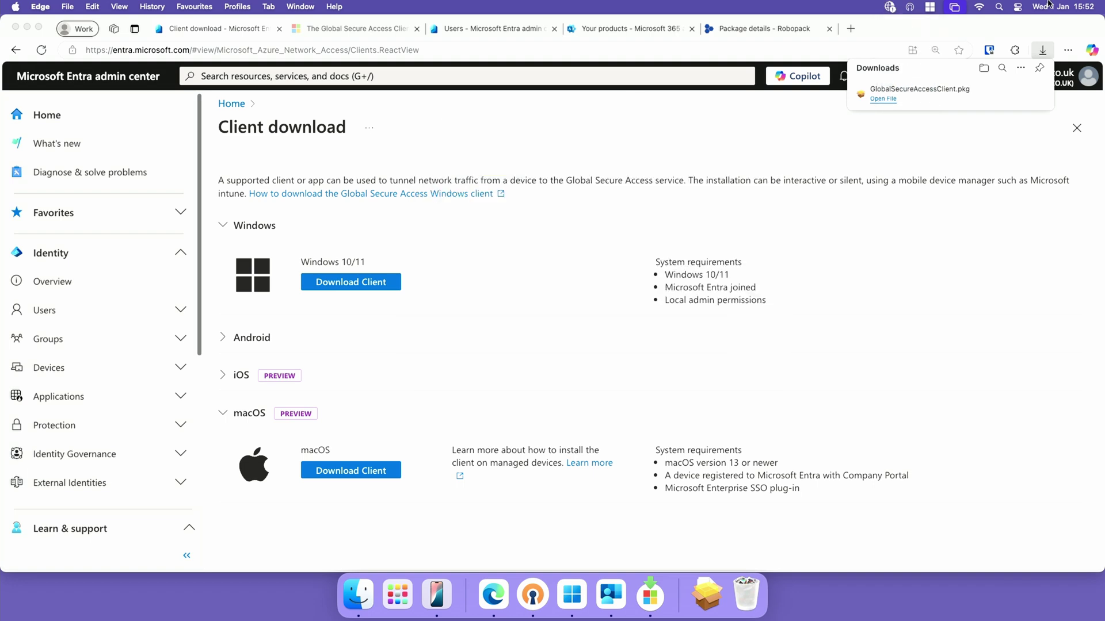
left_click(890, 7)
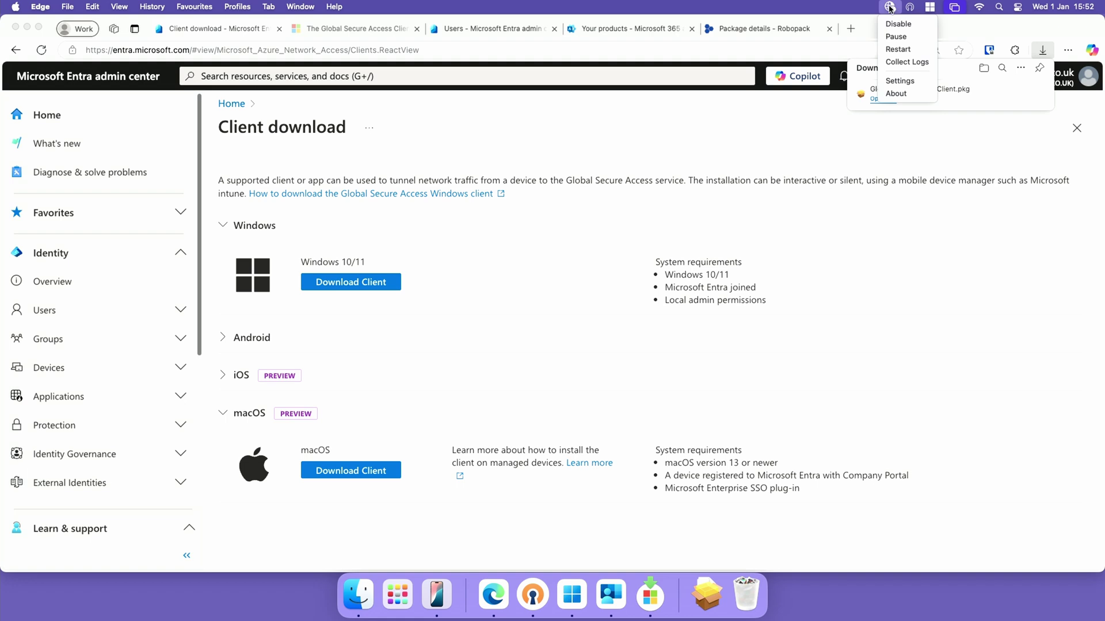
left_click(890, 6)
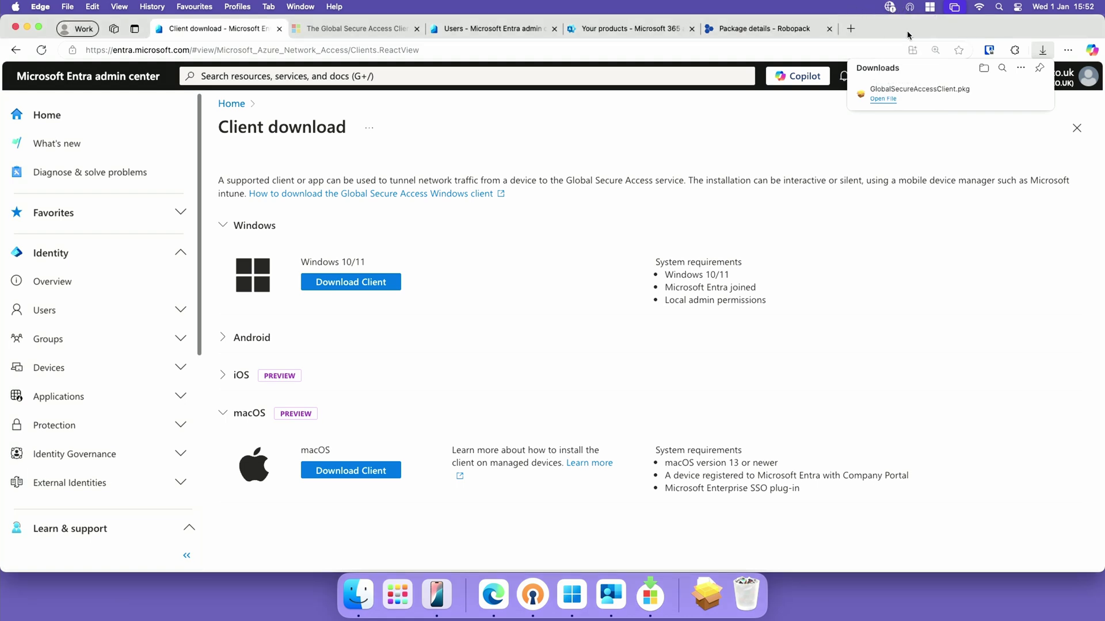
left_click(910, 8)
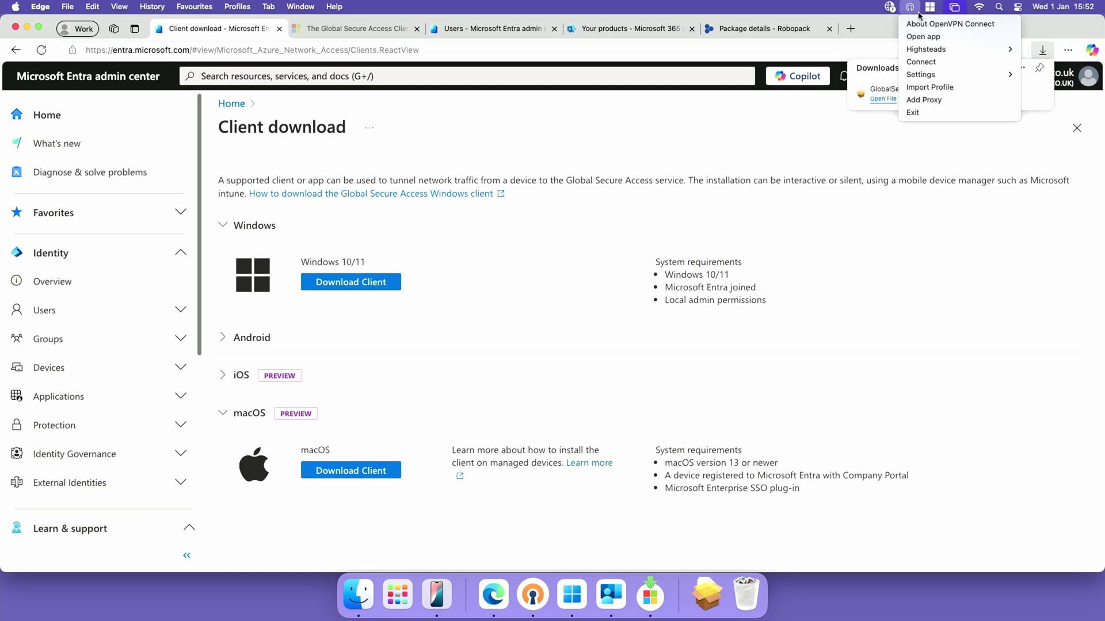
mouse_move(935, 51)
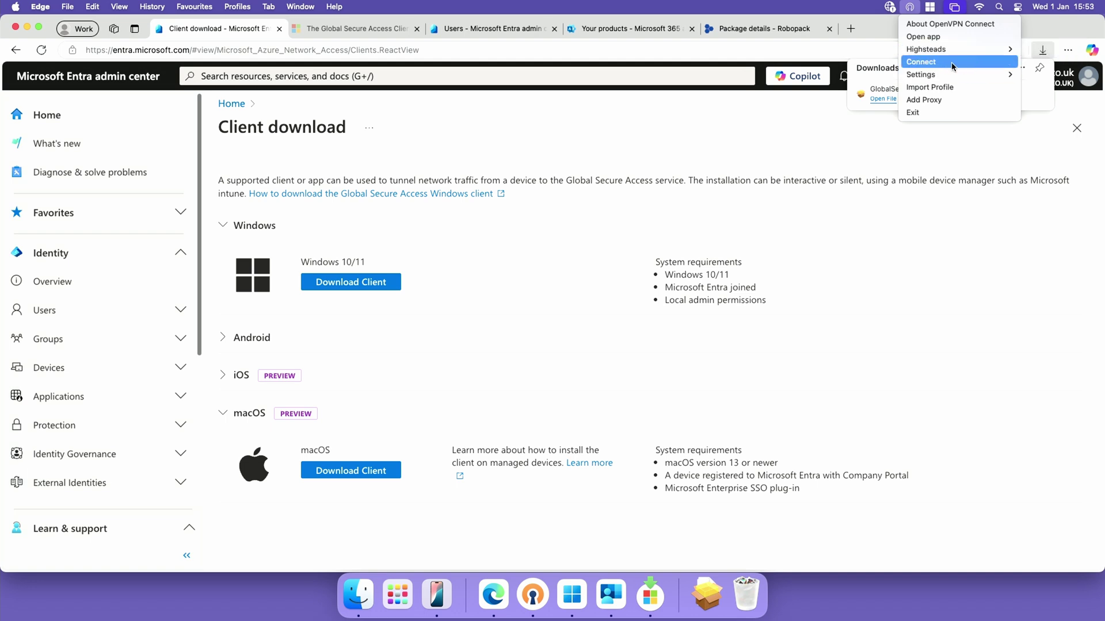
left_click(923, 36)
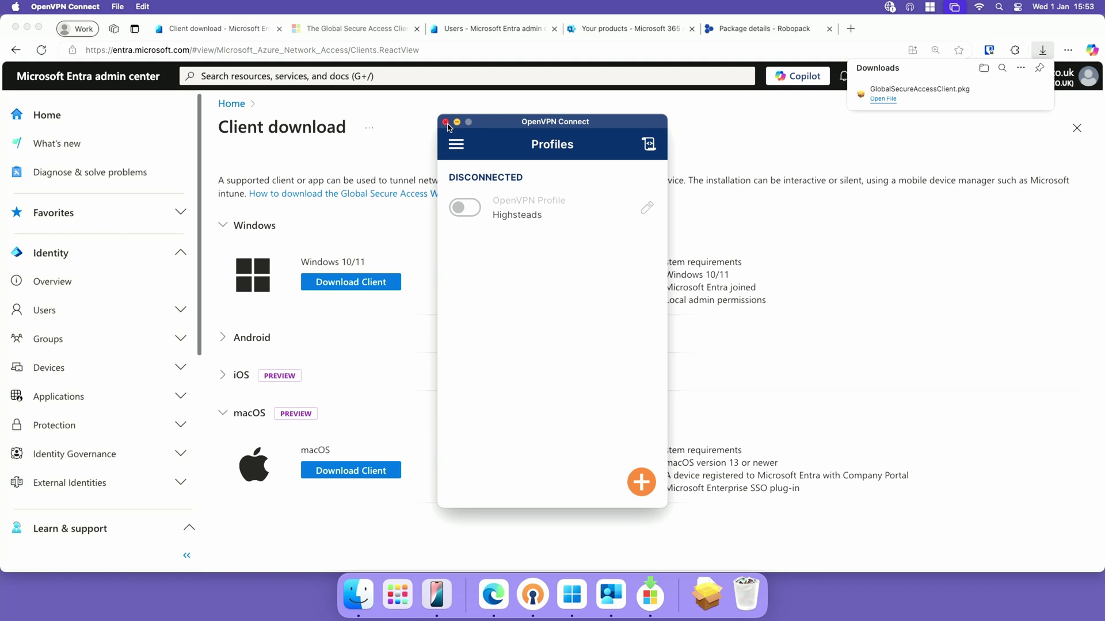
left_click(445, 122)
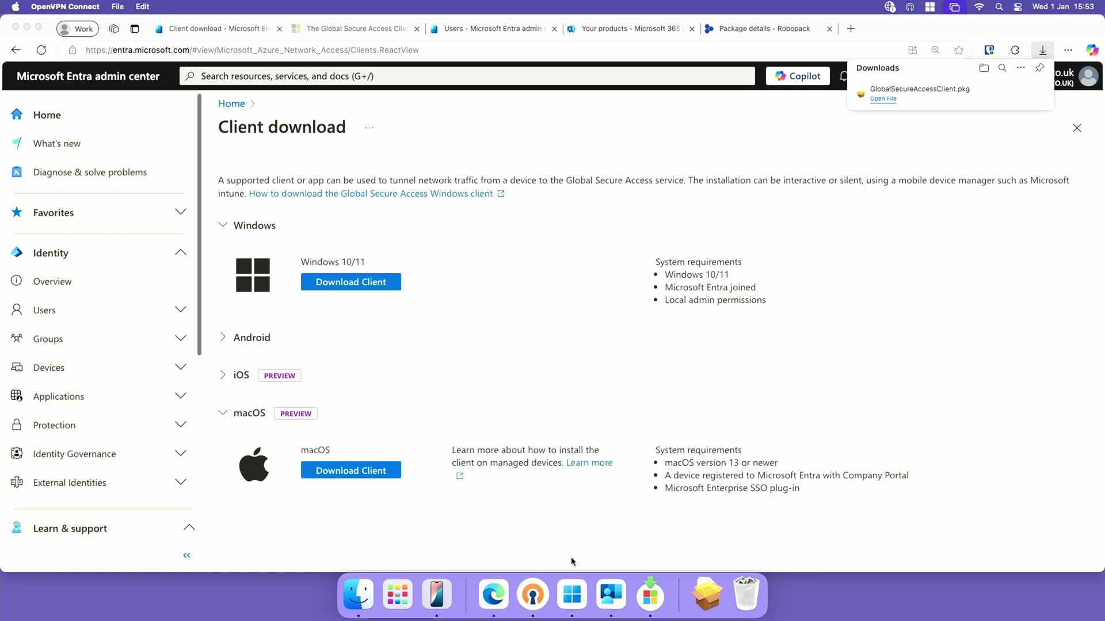
Add PC 192.168.25.213 to Saved Devices in Windows App and connect to it
left_click(577, 598)
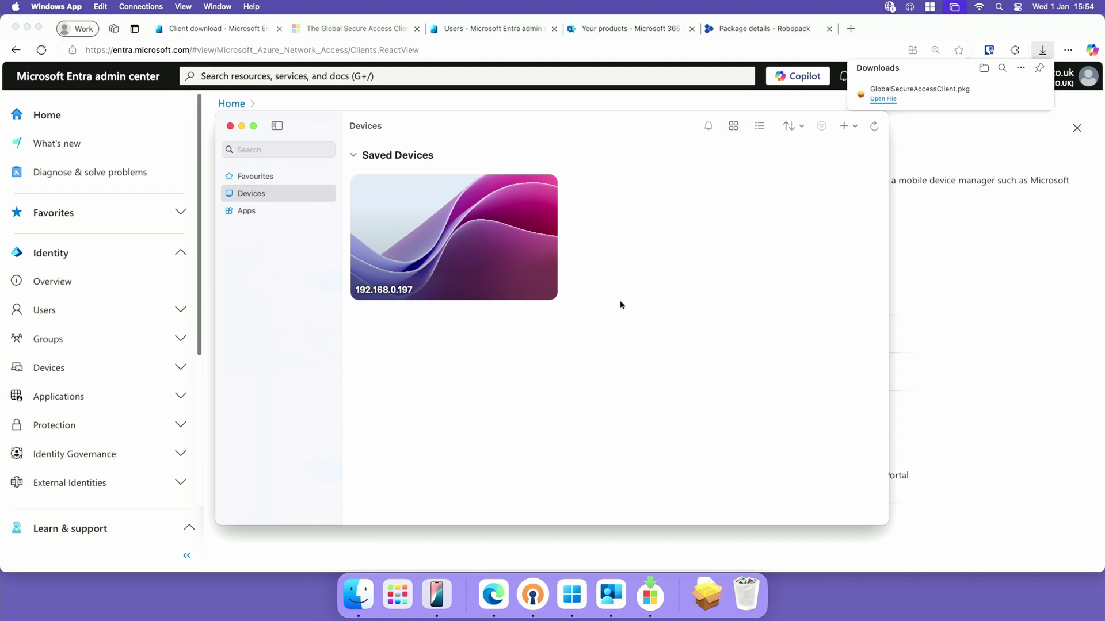
left_click(848, 126)
left_click(871, 178)
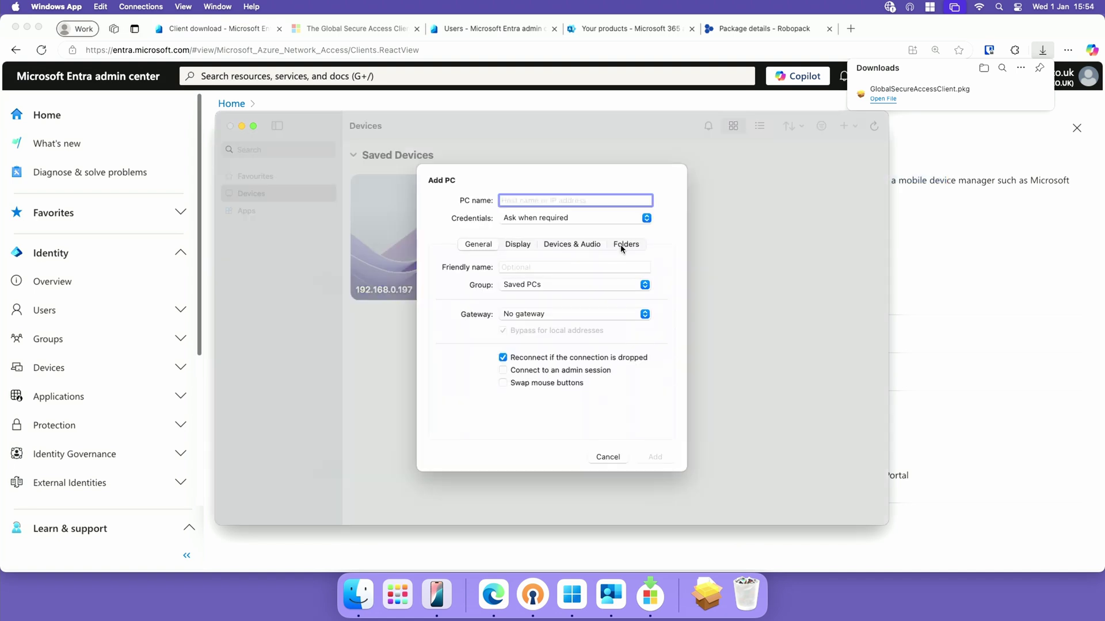
type("192.168.25.213")
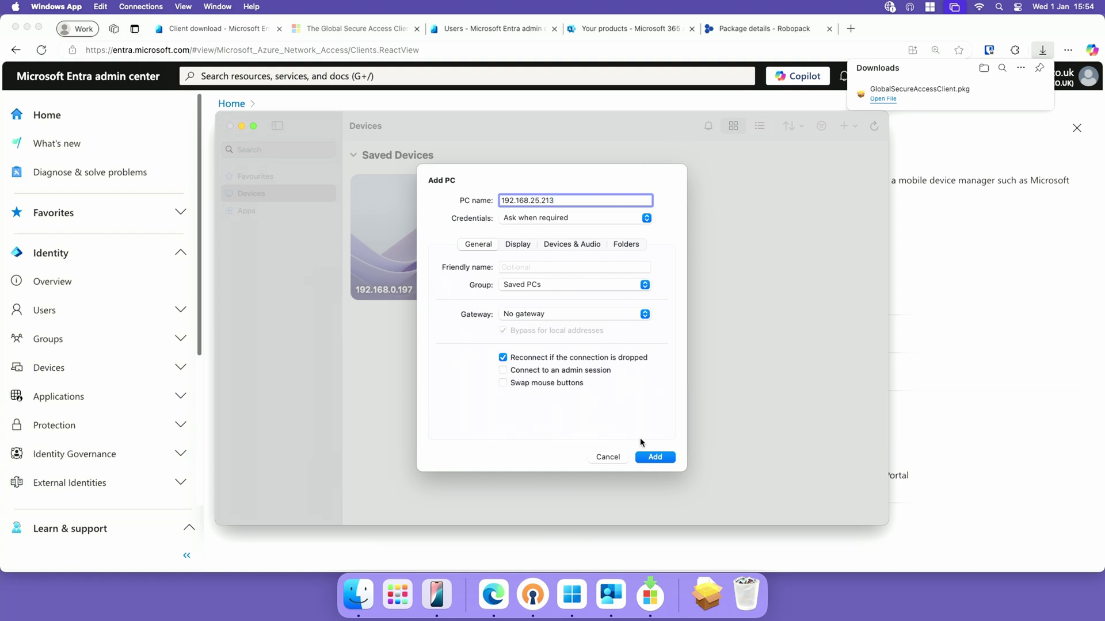
left_click(665, 458)
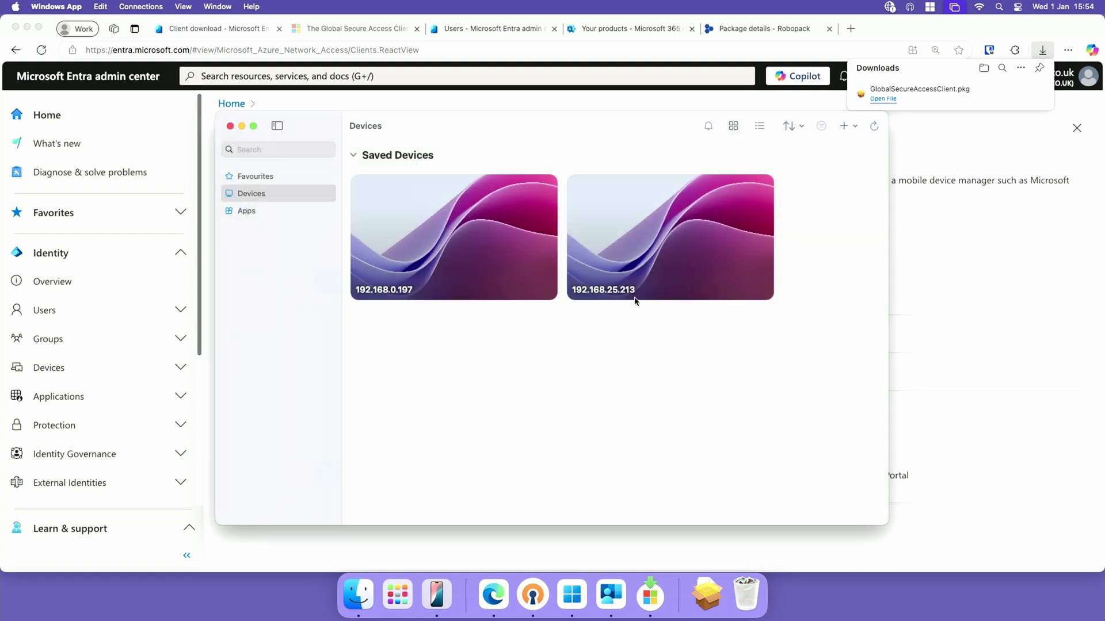
double_click(668, 247)
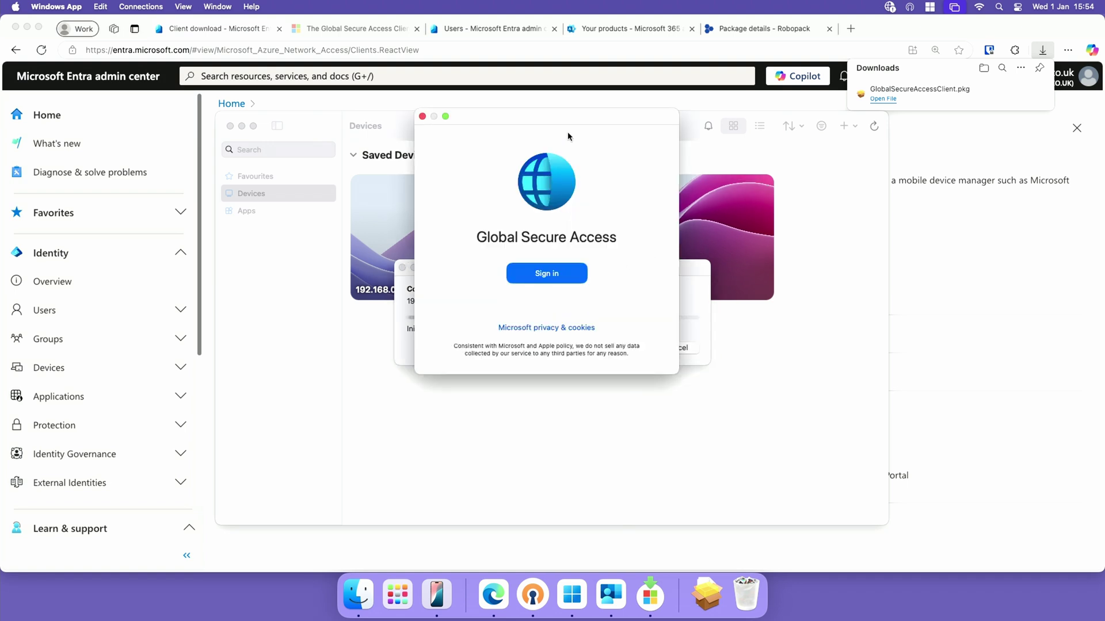
Sign in to the Global Secure Access client with the work account, hitting error AADSTS50105
left_click(552, 304)
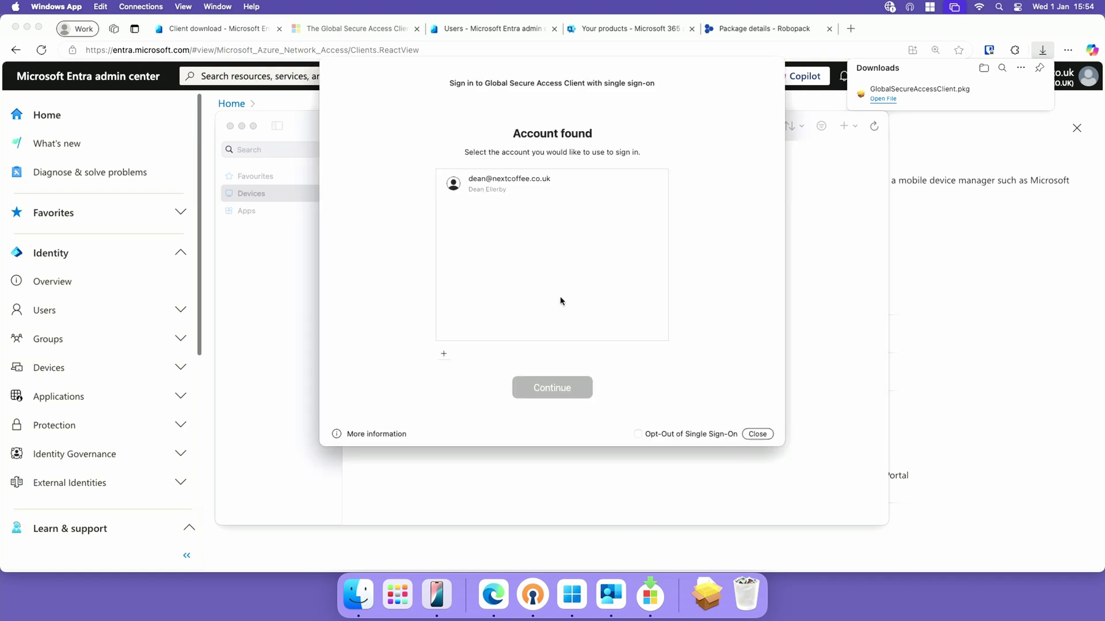
left_click(532, 179)
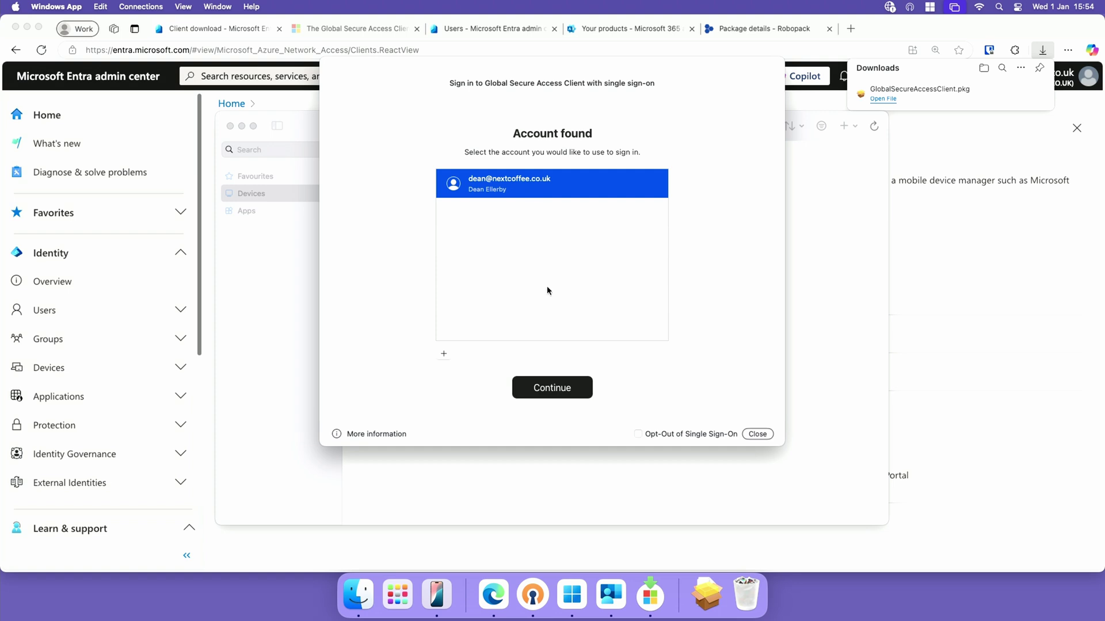
left_click(561, 394)
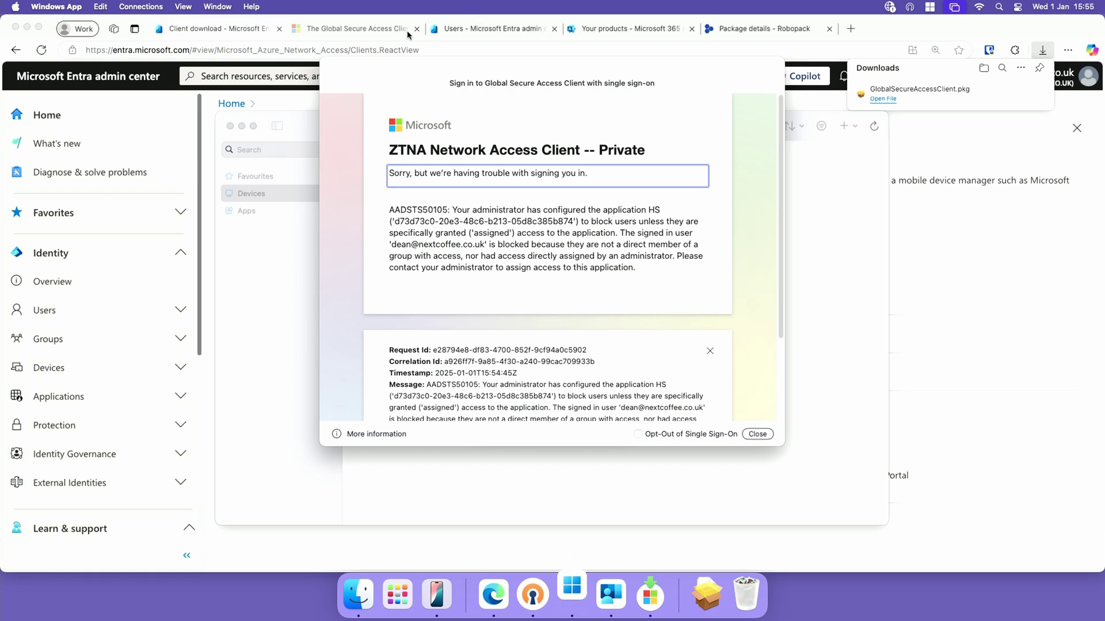
Move the sign-in error aside and open HS from Entra's Enterprise applications list
left_click(490, 28)
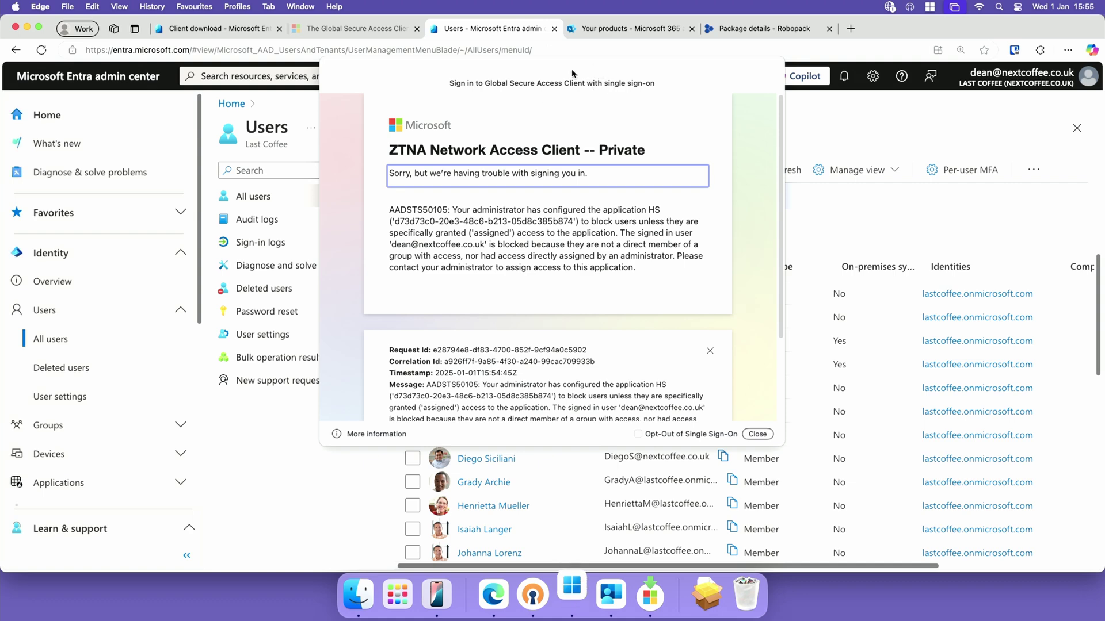
left_click_drag(573, 76, 1092, 535)
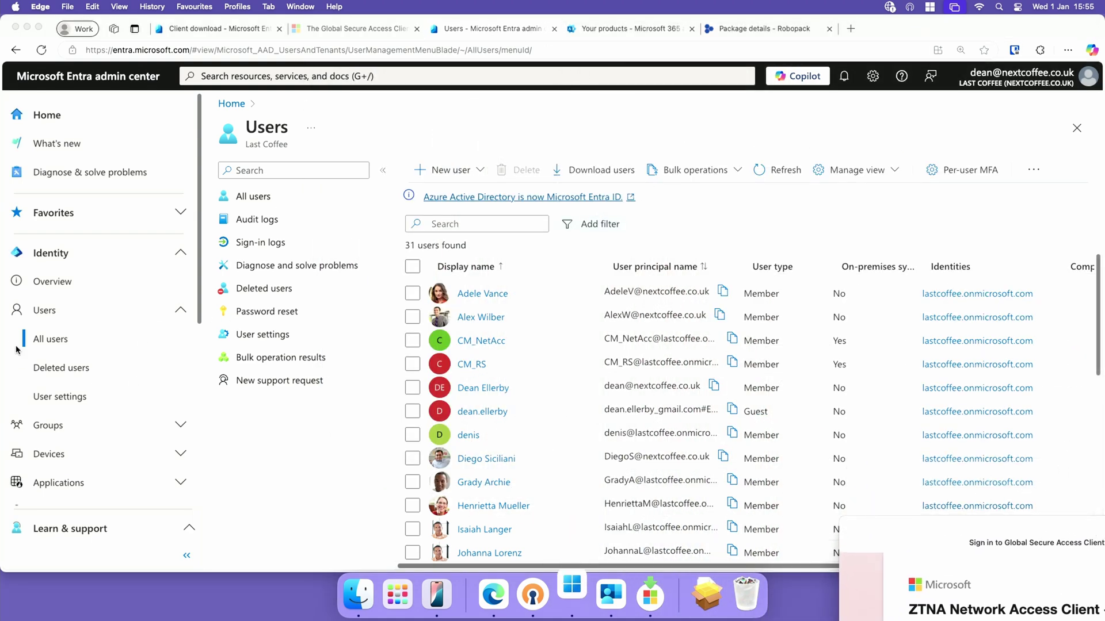
left_click(48, 315)
scroll(111, 486, "down", 3)
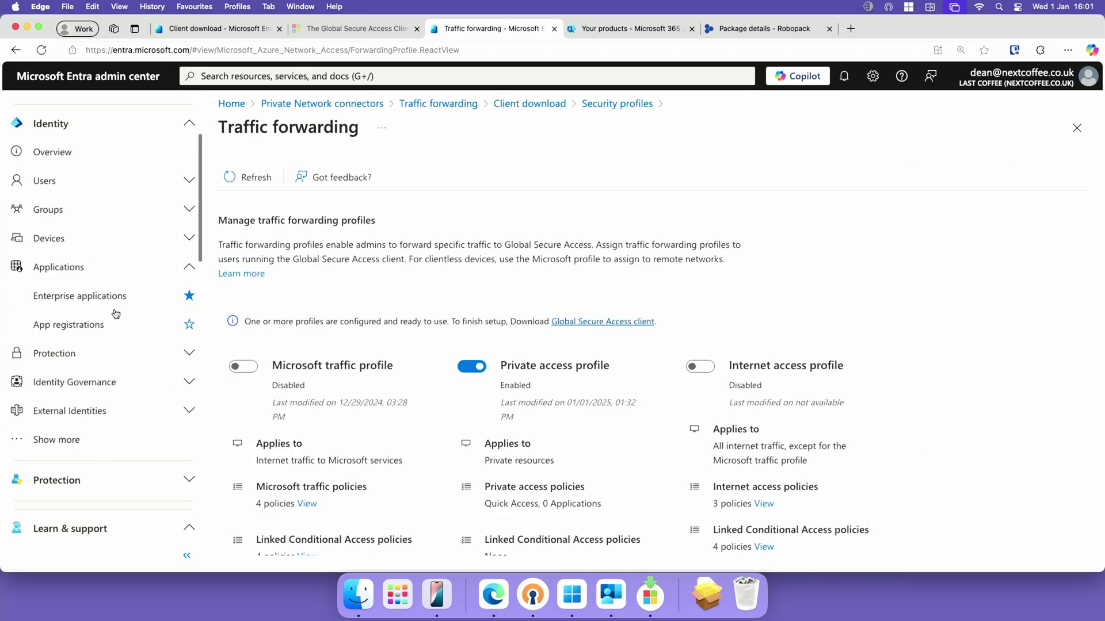
left_click(116, 305)
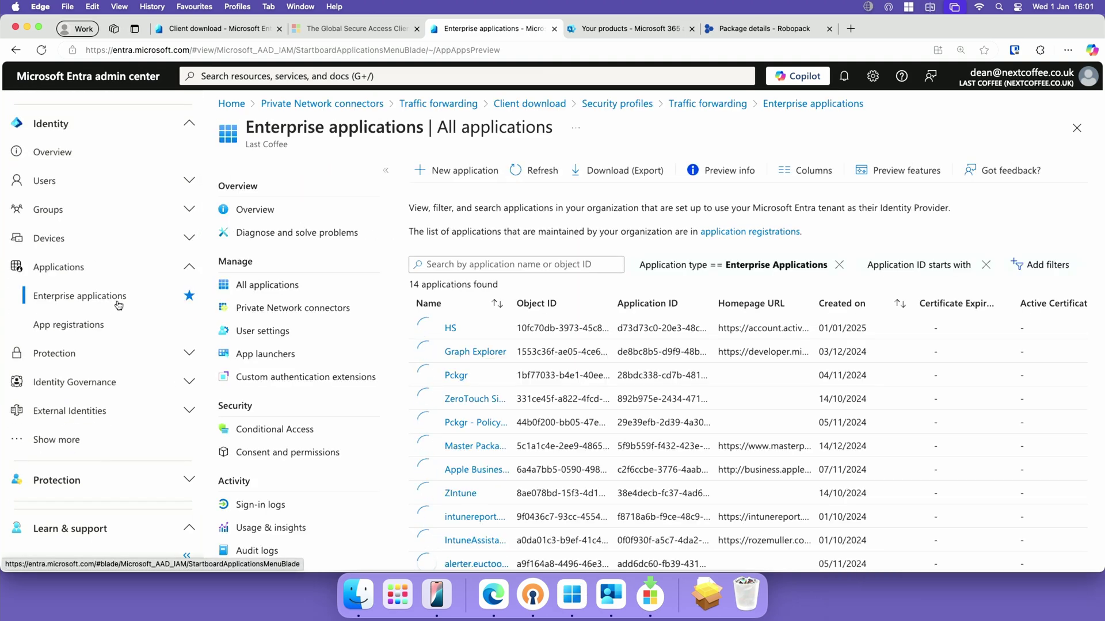
left_click(451, 329)
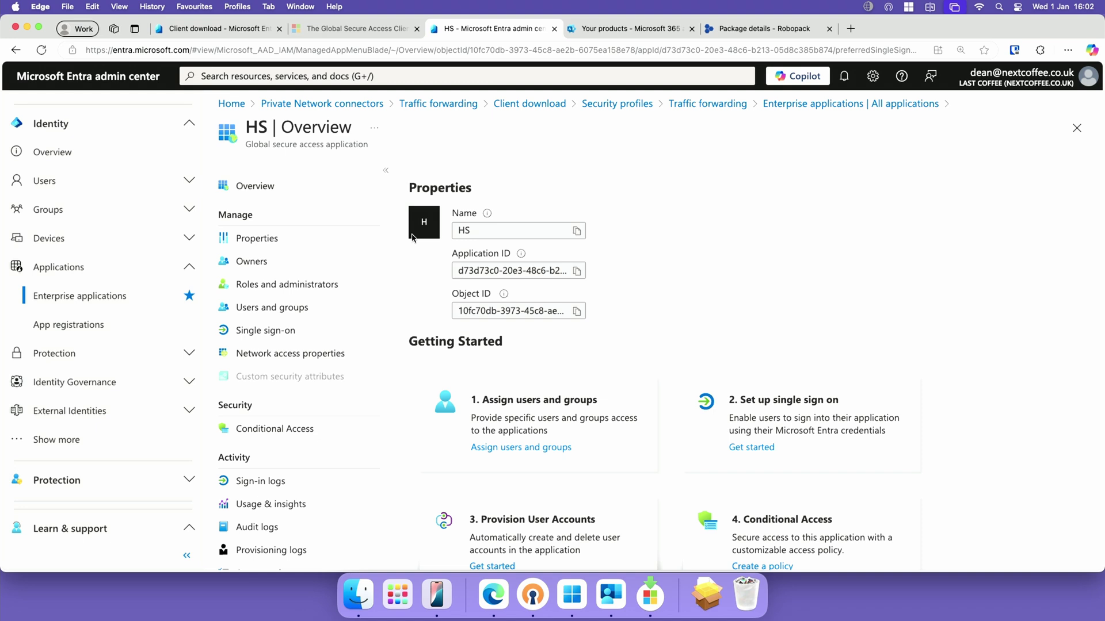
Check user and group assignments for the Private access profile on the Traffic forwarding page
scroll(93, 440, "down", 10)
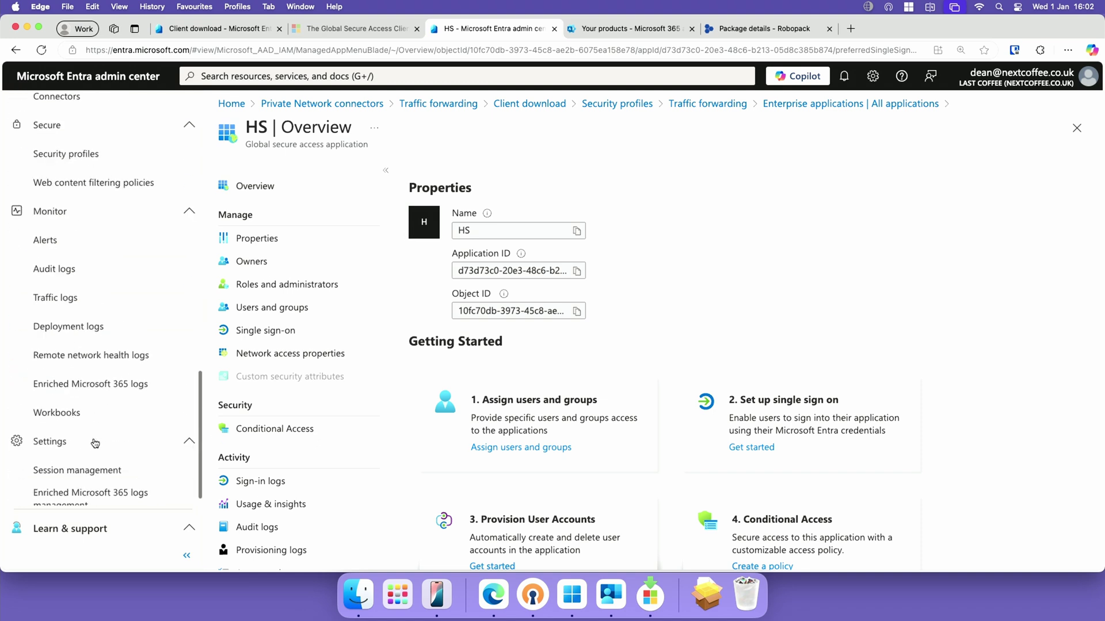
scroll(95, 276, "up", 1)
left_click(99, 239)
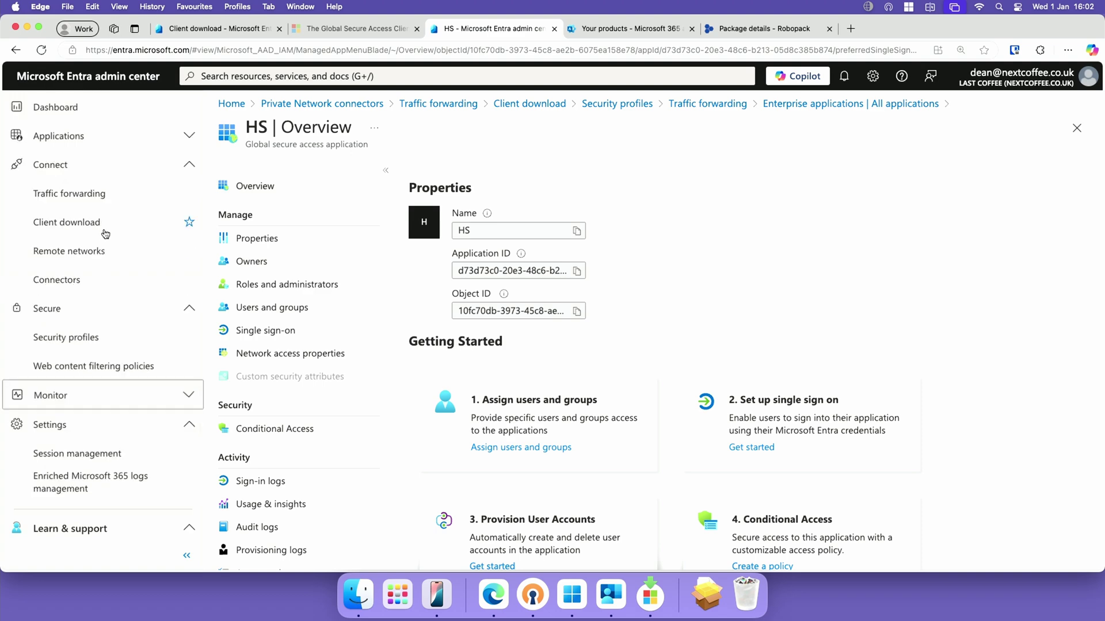
scroll(110, 305, "up", 2)
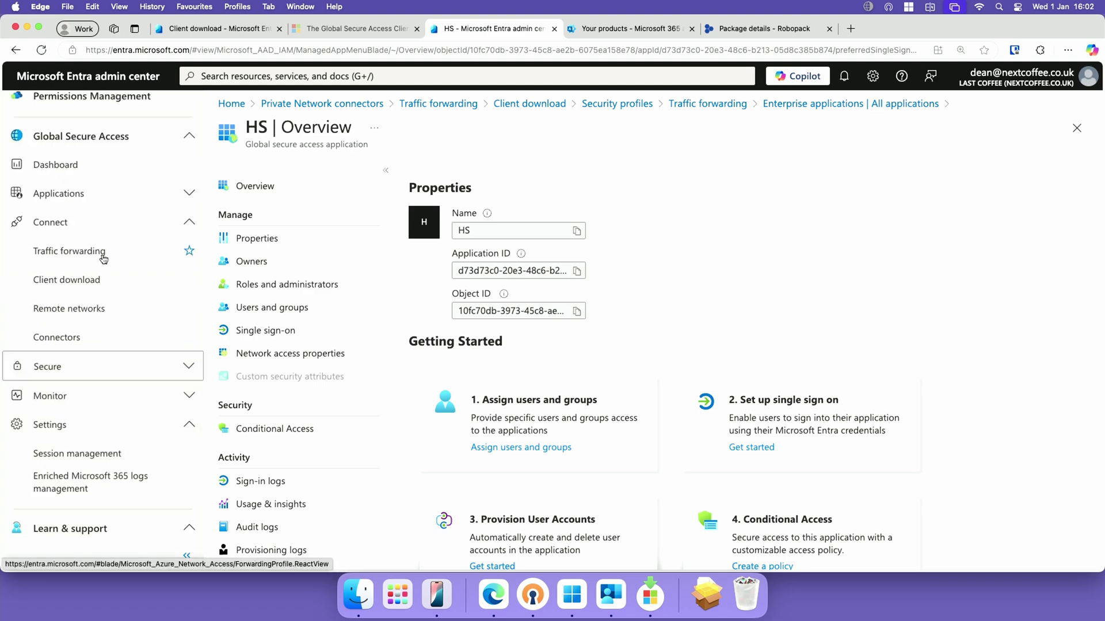
left_click(99, 253)
scroll(580, 298, "down", 2)
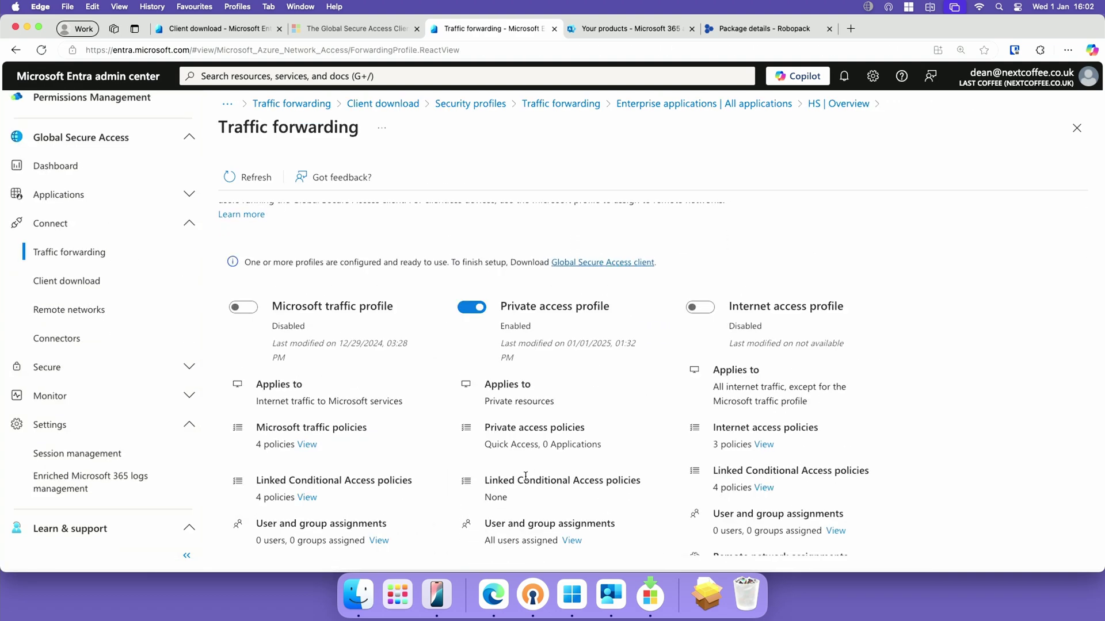
left_click(572, 541)
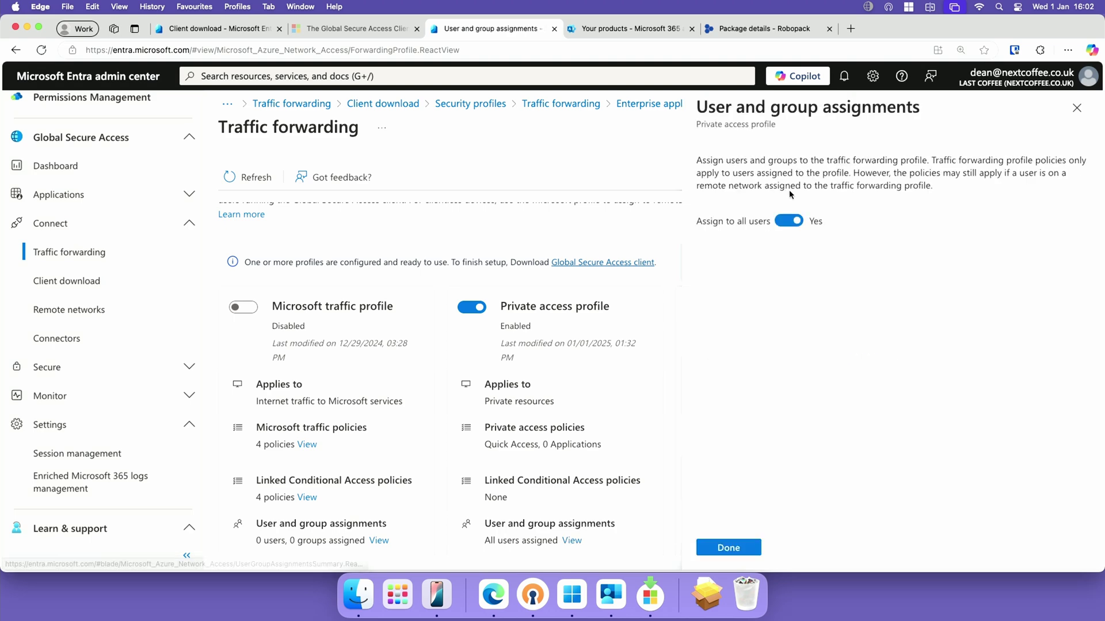
left_click(1076, 108)
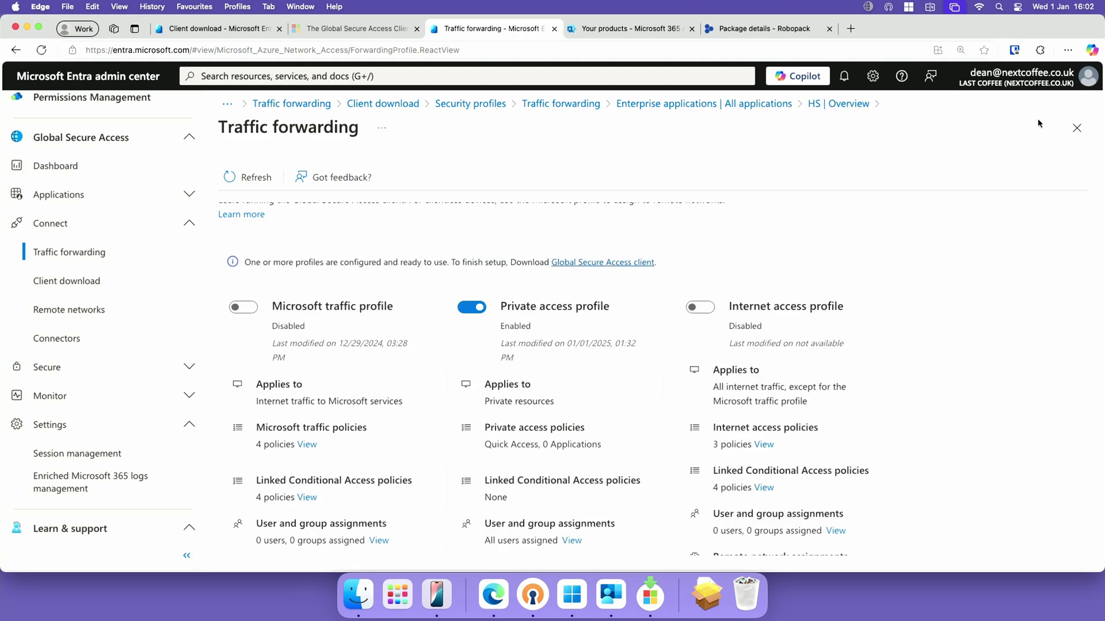
Return to Enterprise applications and reopen the HS application's Overview
scroll(57, 299, "up", 3)
left_click(109, 274)
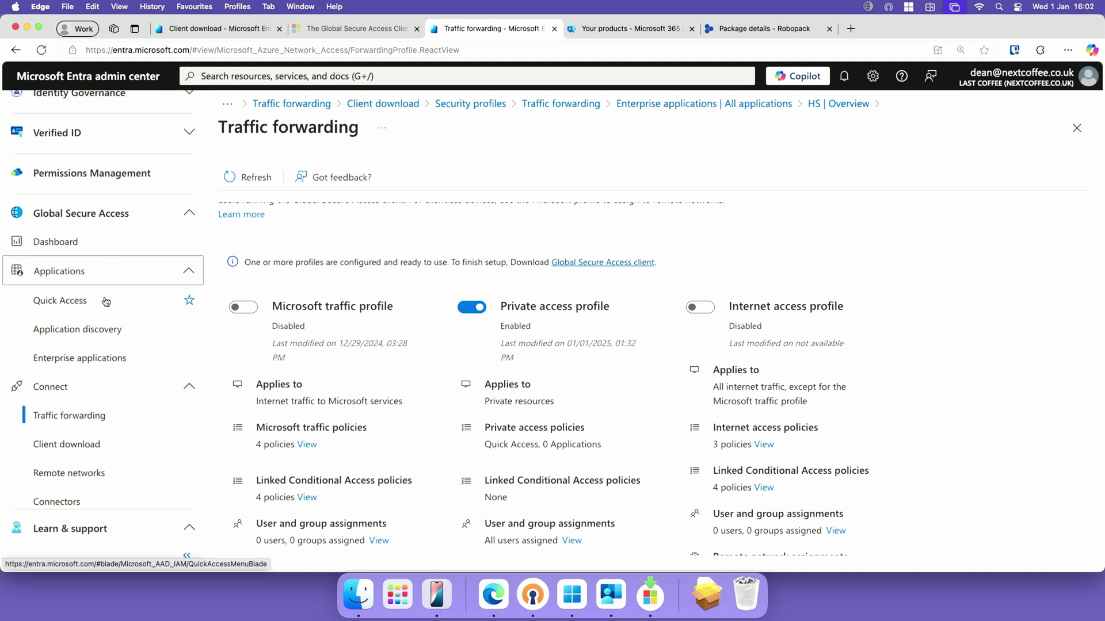
left_click(127, 271)
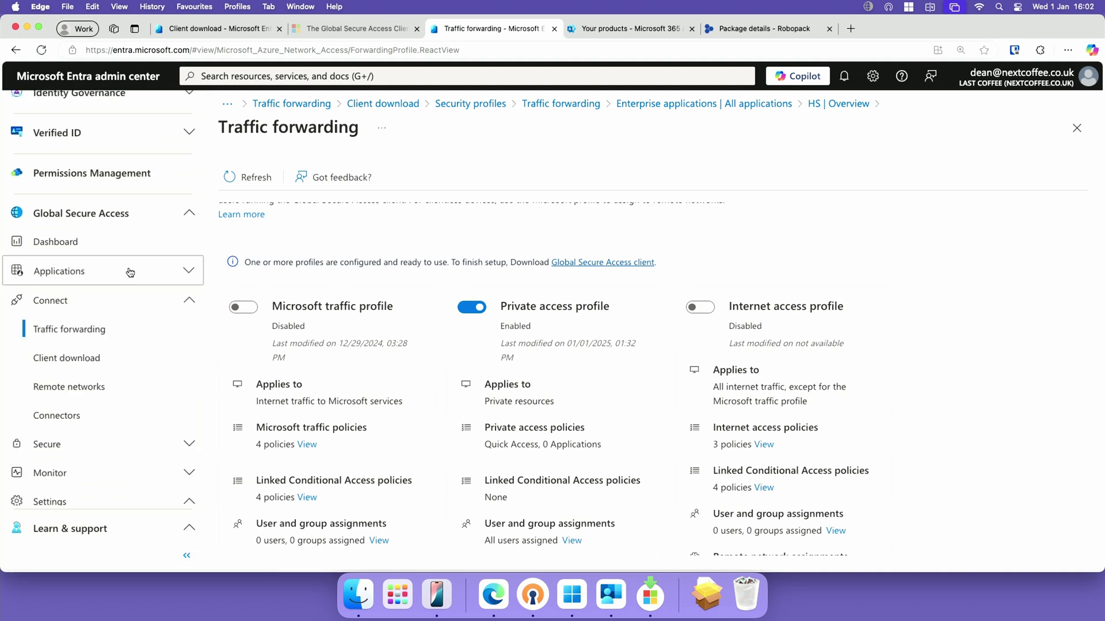
scroll(133, 323, "up", 5)
scroll(133, 332, "up", 3)
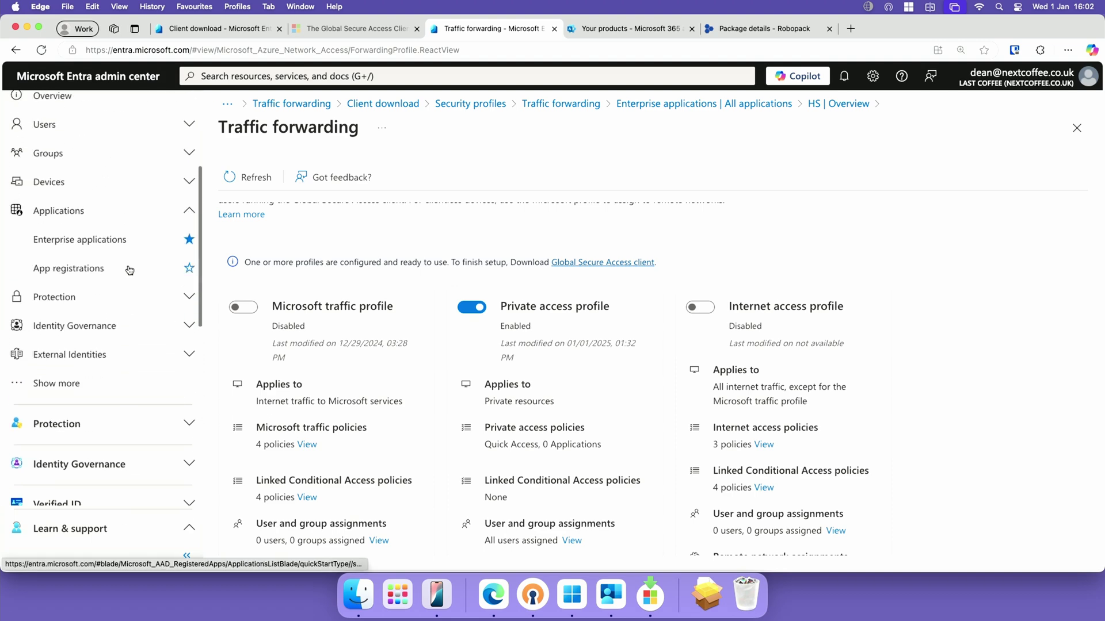
left_click(103, 239)
left_click(450, 328)
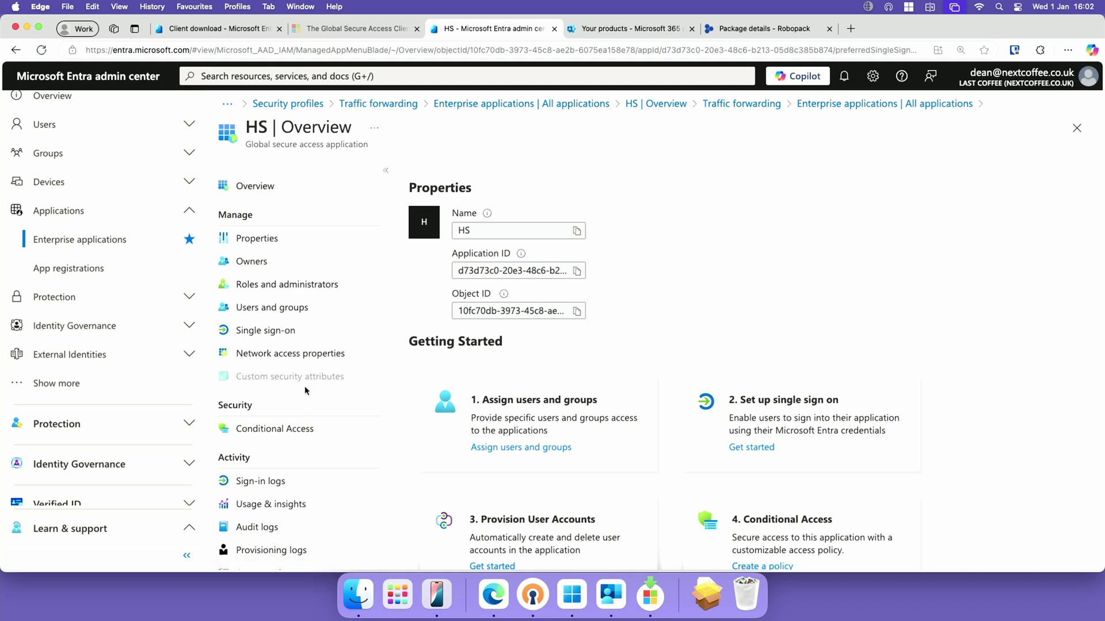
Assign the first work-account user to HS through Users and groups
left_click(294, 311)
left_click(465, 178)
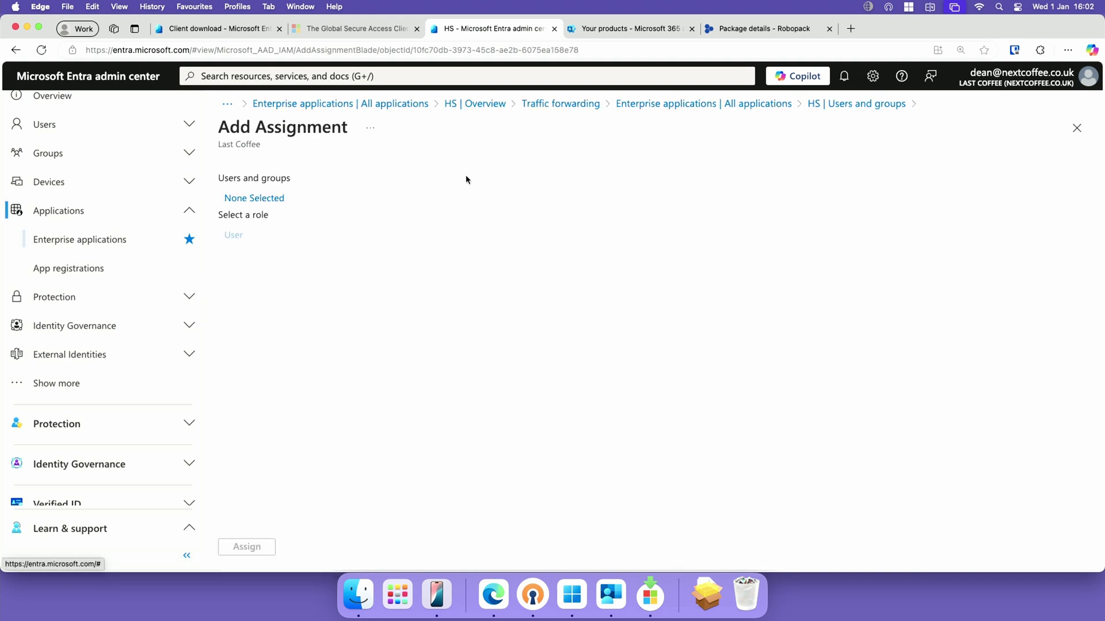
left_click(274, 203)
type("dean")
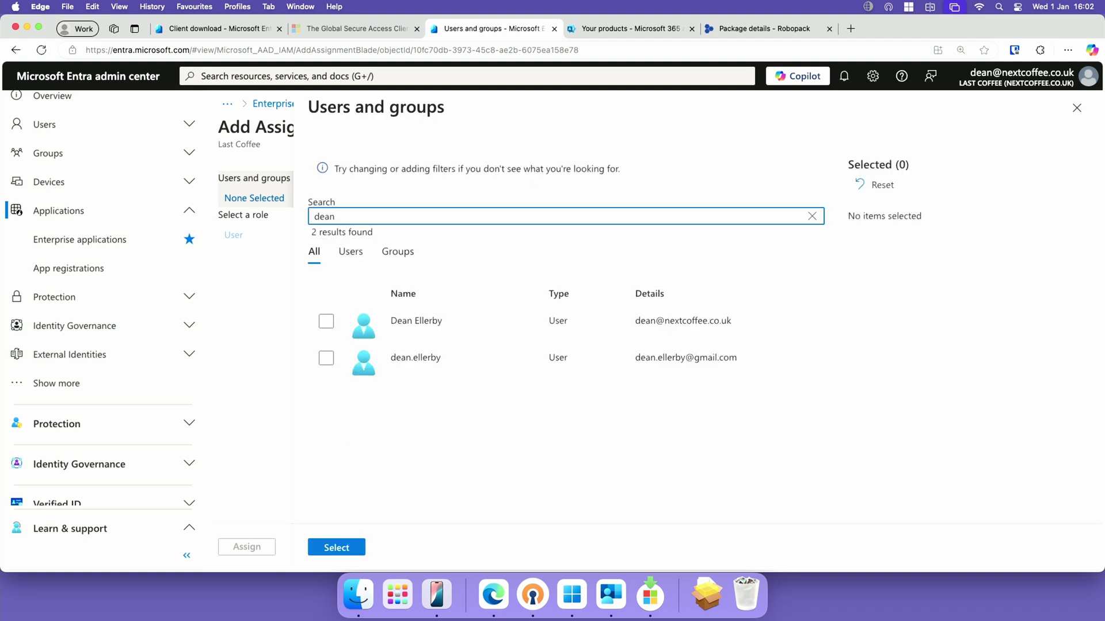
left_click(327, 322)
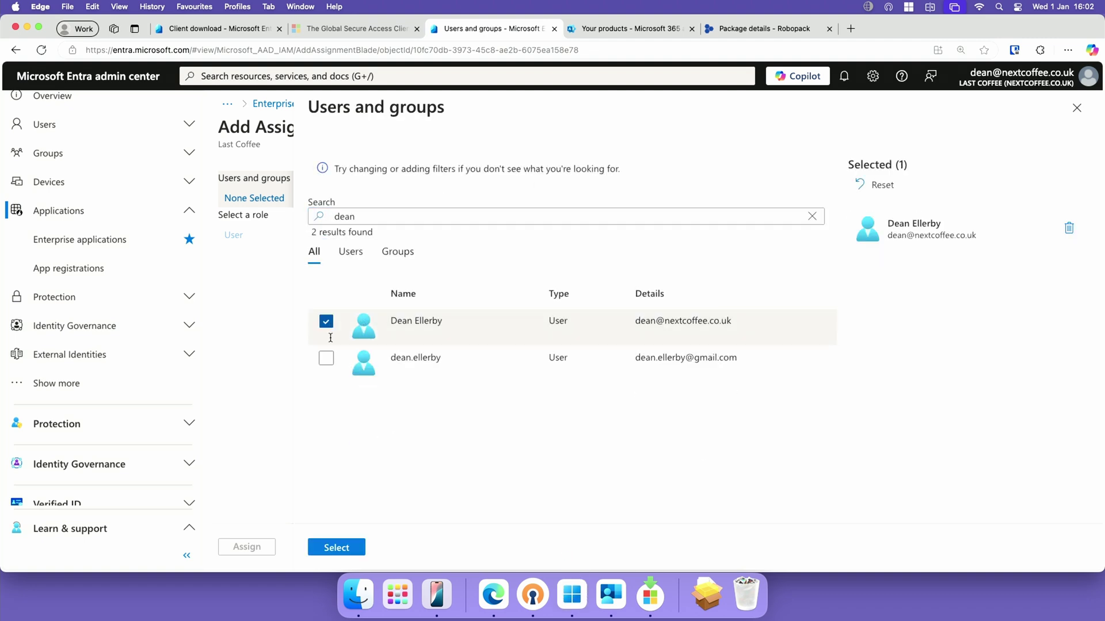
left_click(345, 553)
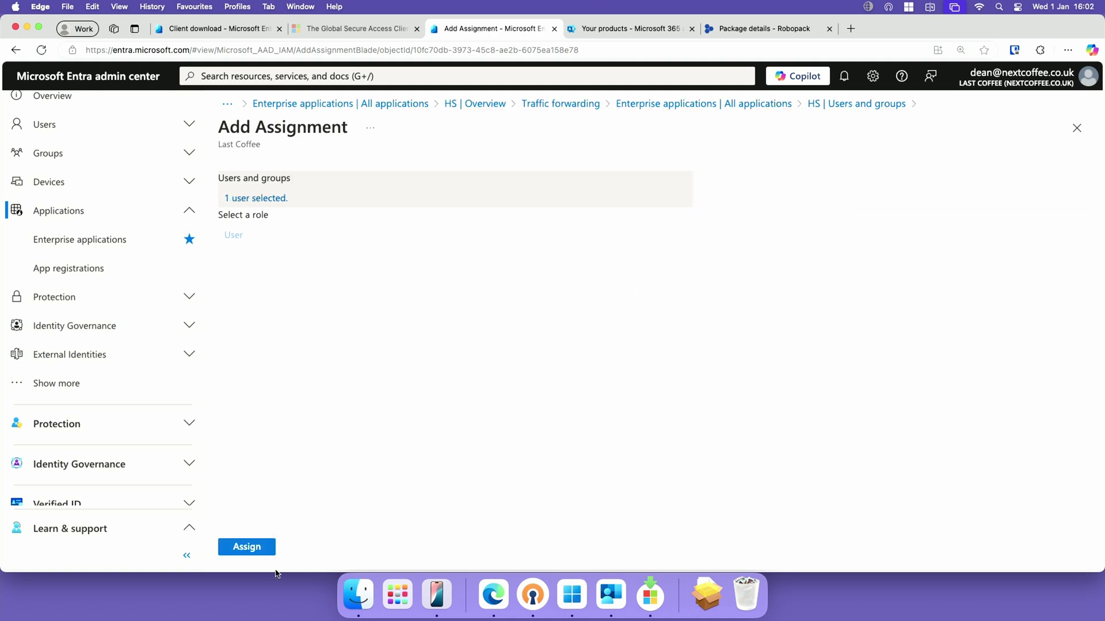
left_click(254, 547)
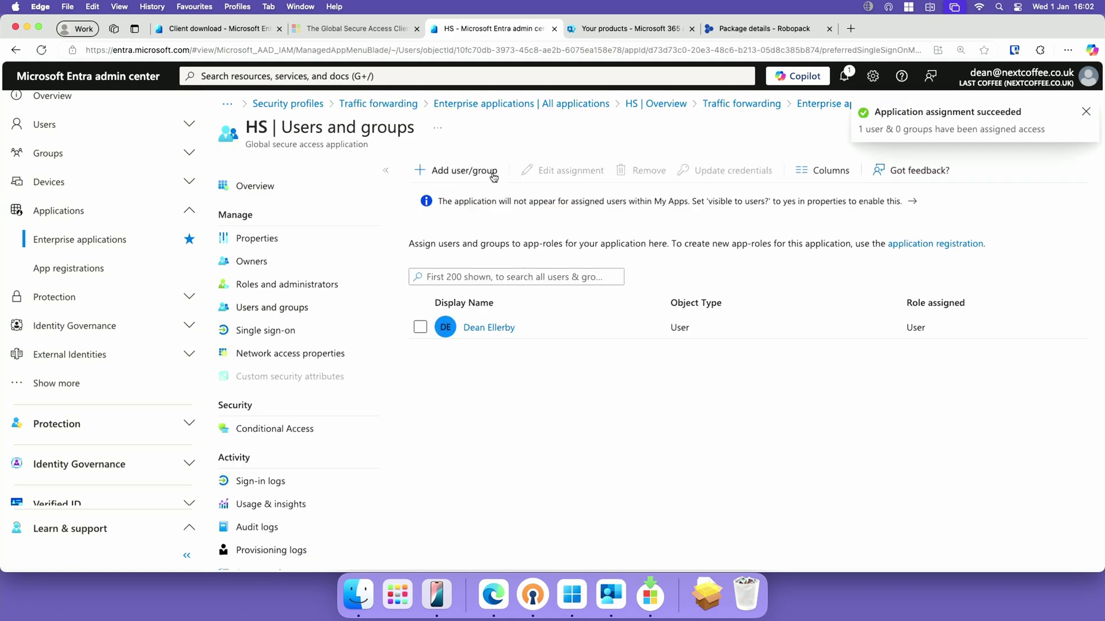
Assign a second user to HS so both appear with the User role
left_click(493, 172)
left_click(286, 199)
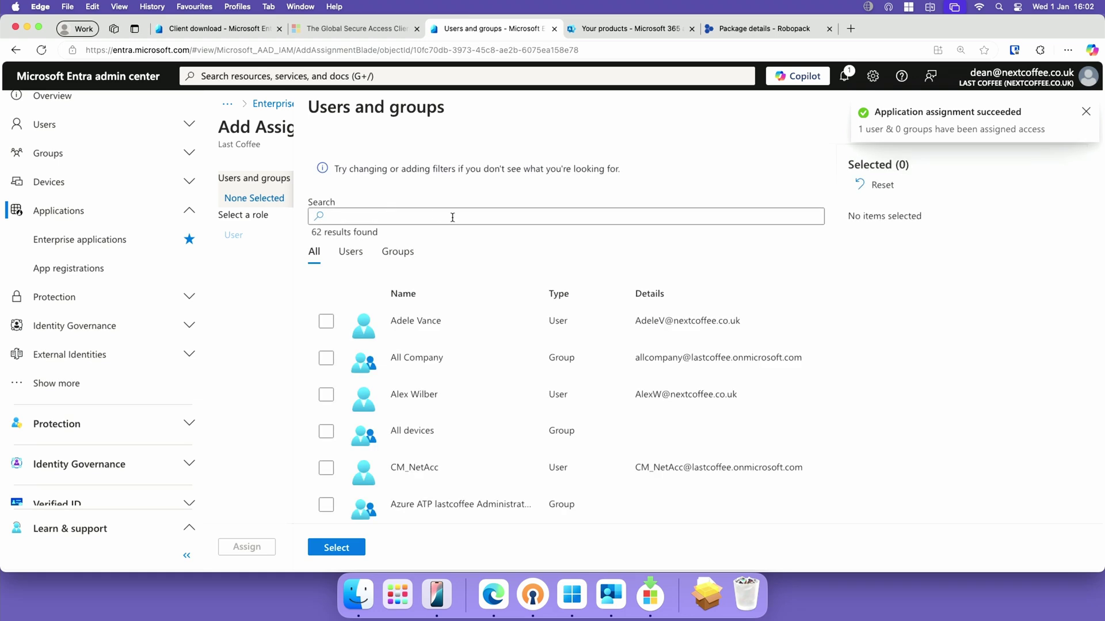
type("adwlee")
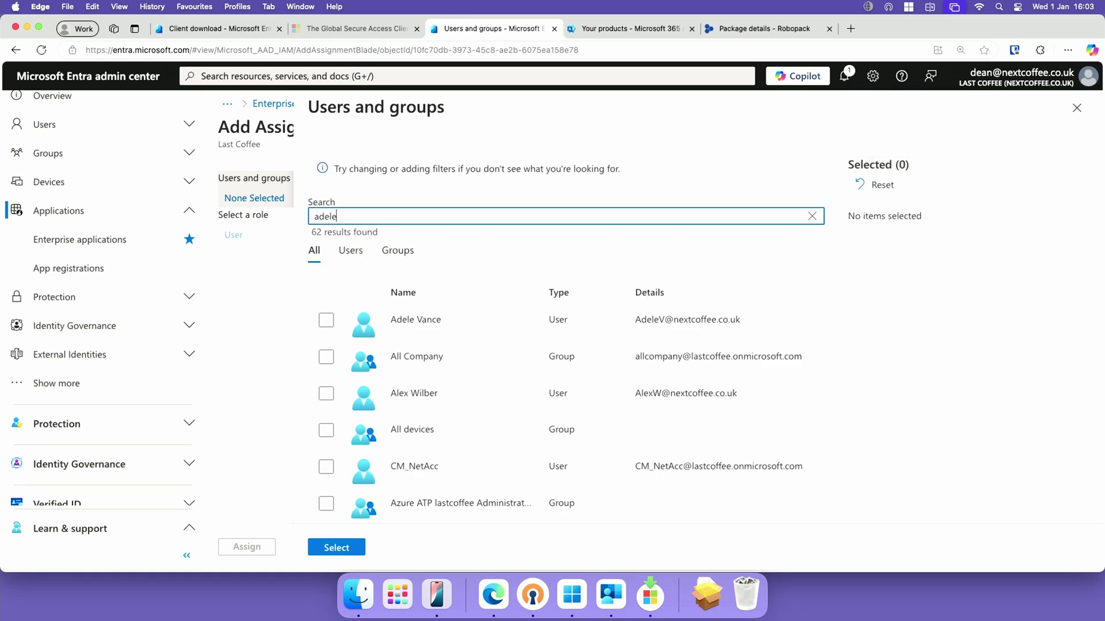
left_click(326, 321)
left_click(344, 548)
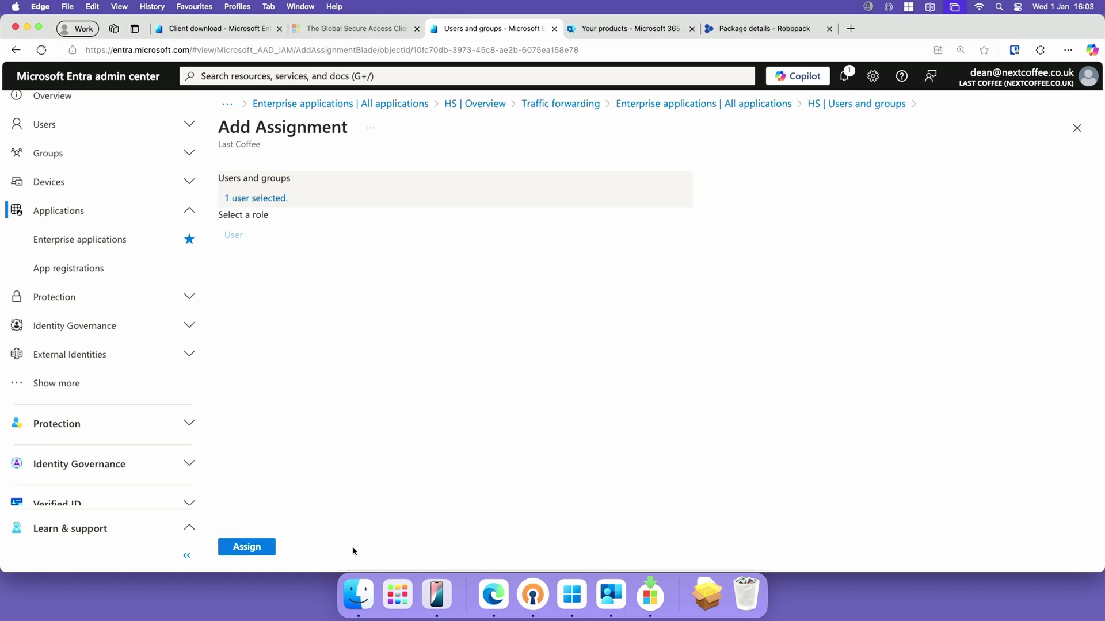
left_click(269, 549)
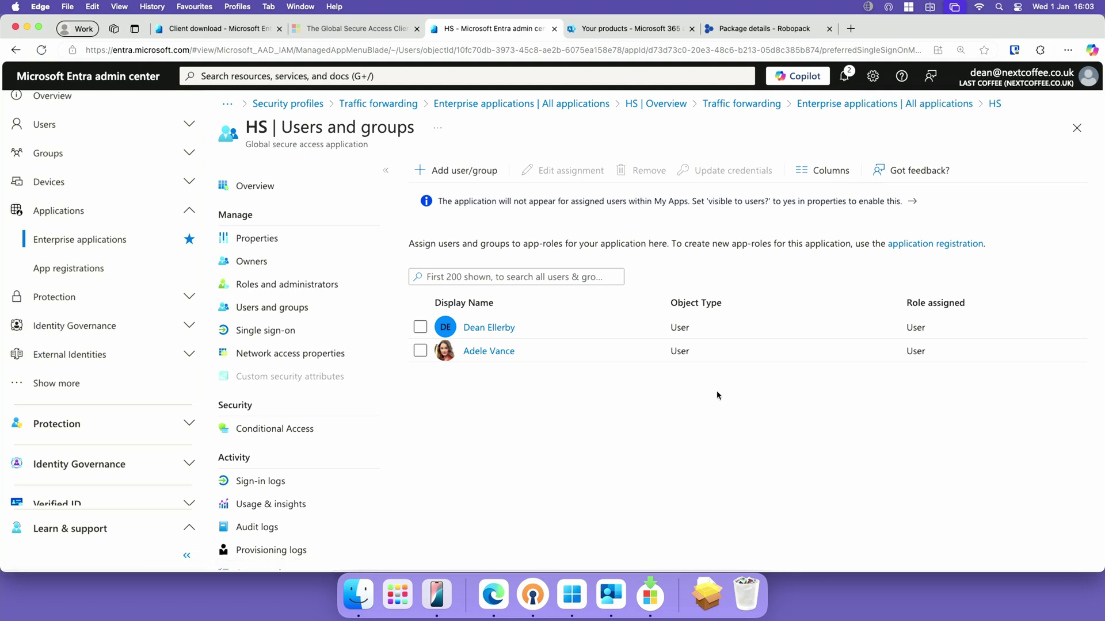
Resume the Global Secure Access client and start connecting to the remote PC 192.168.25.213
left_click(868, 7)
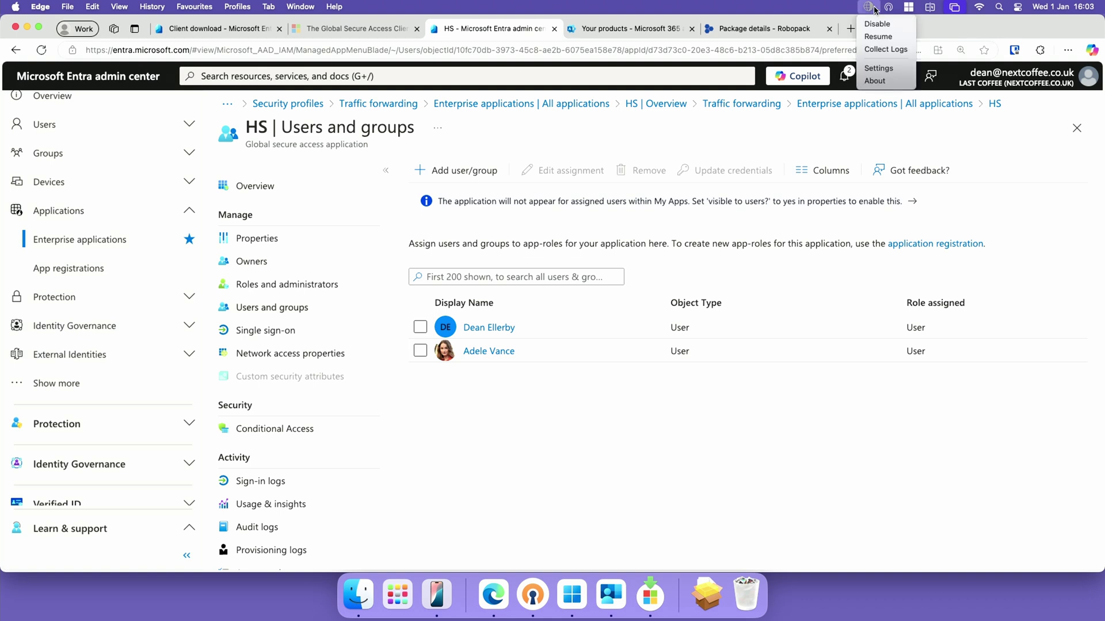
left_click(896, 37)
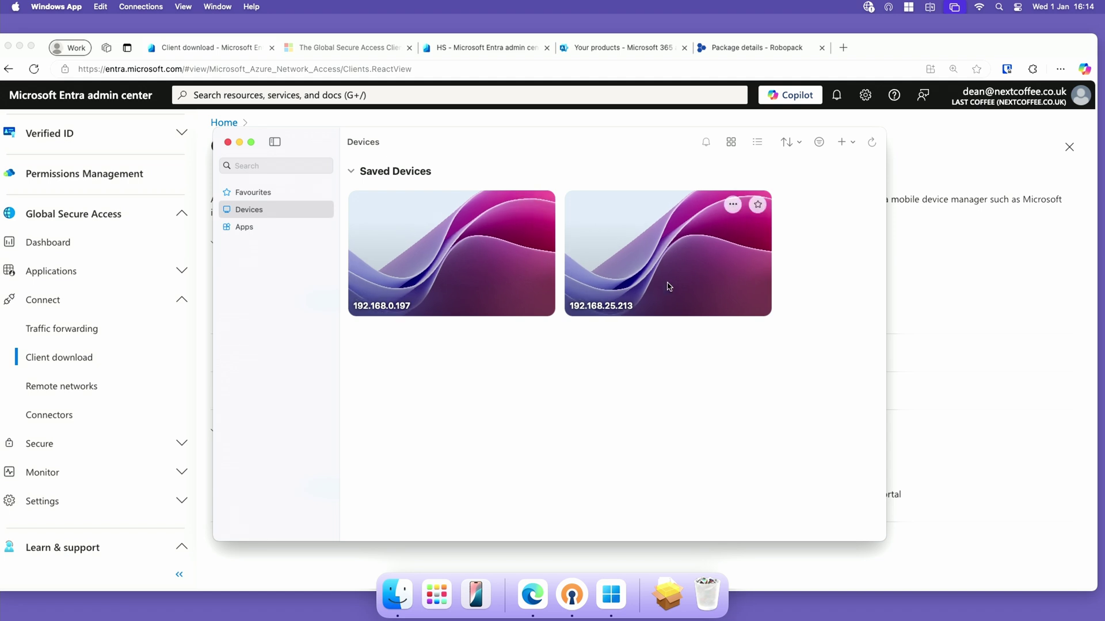
double_click(651, 281)
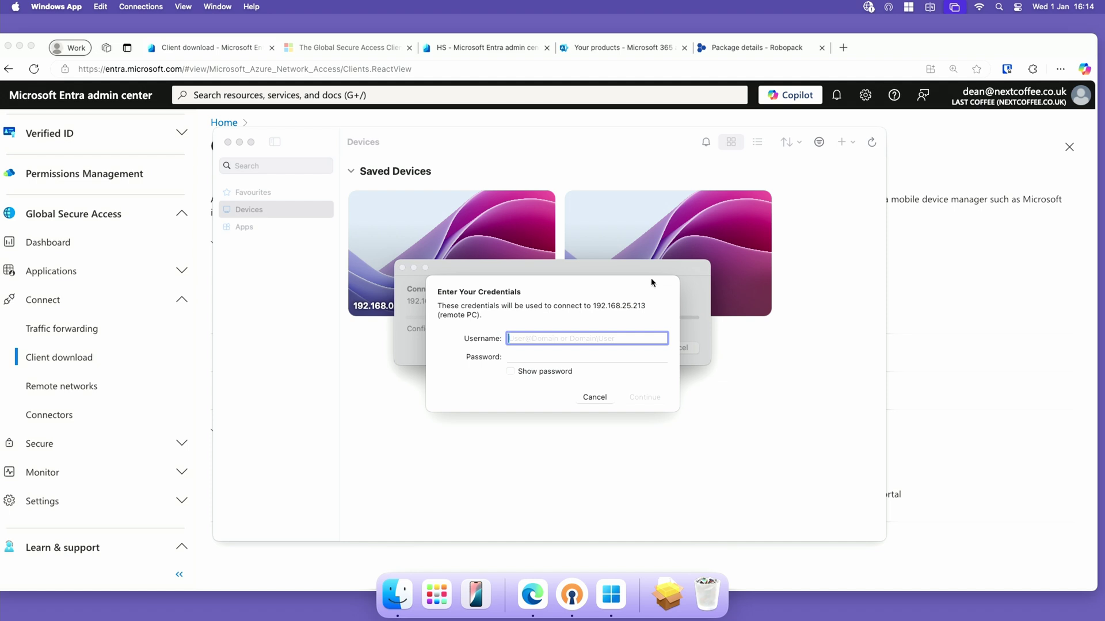
Sign in as administrator with the account password and accept the certificate warning
type("administ")
key("BackSpace")
key("BackSpace")
type("istrator")
key("Tab")
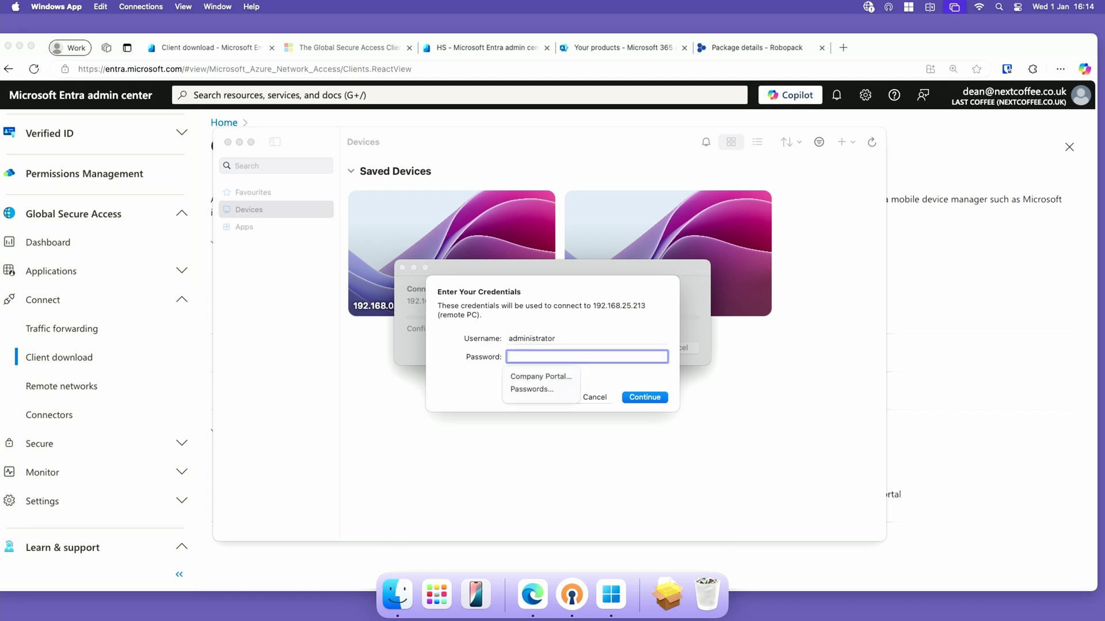
type("**********")
key("Return")
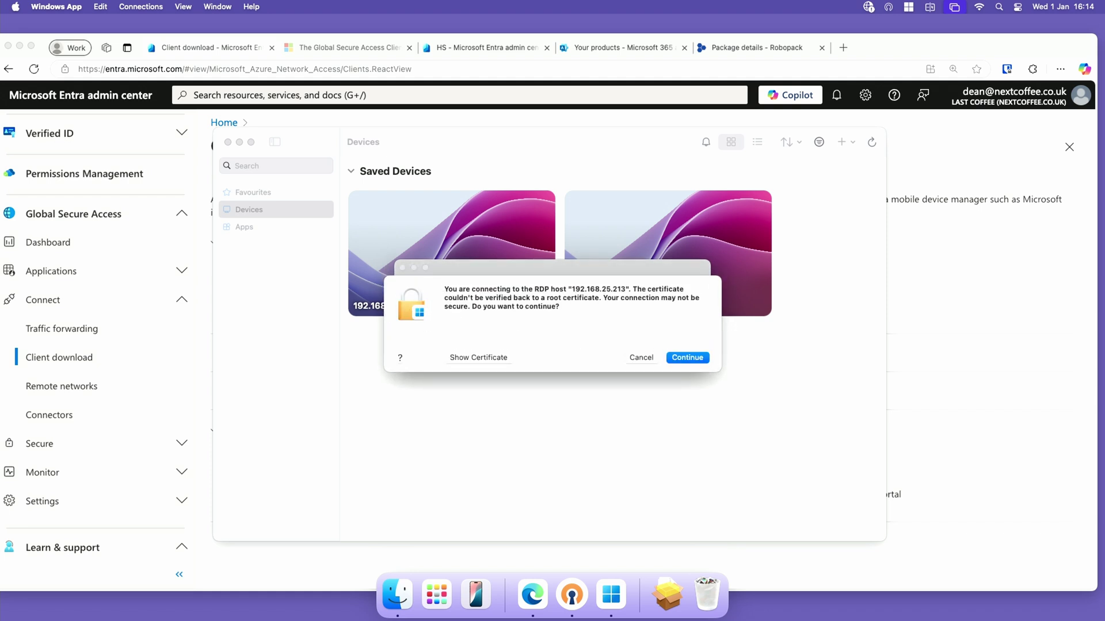
key("Return")
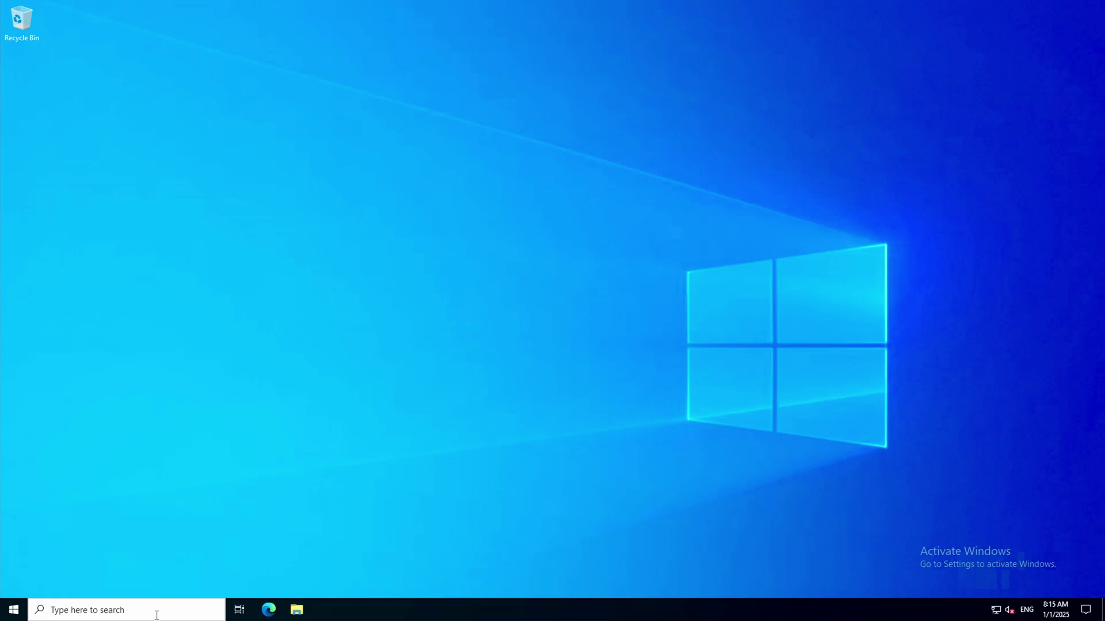
Start Server Manager from the remote Start menu, dismiss the Windows Admin Center popup, and select Local Server
left_click(12, 609)
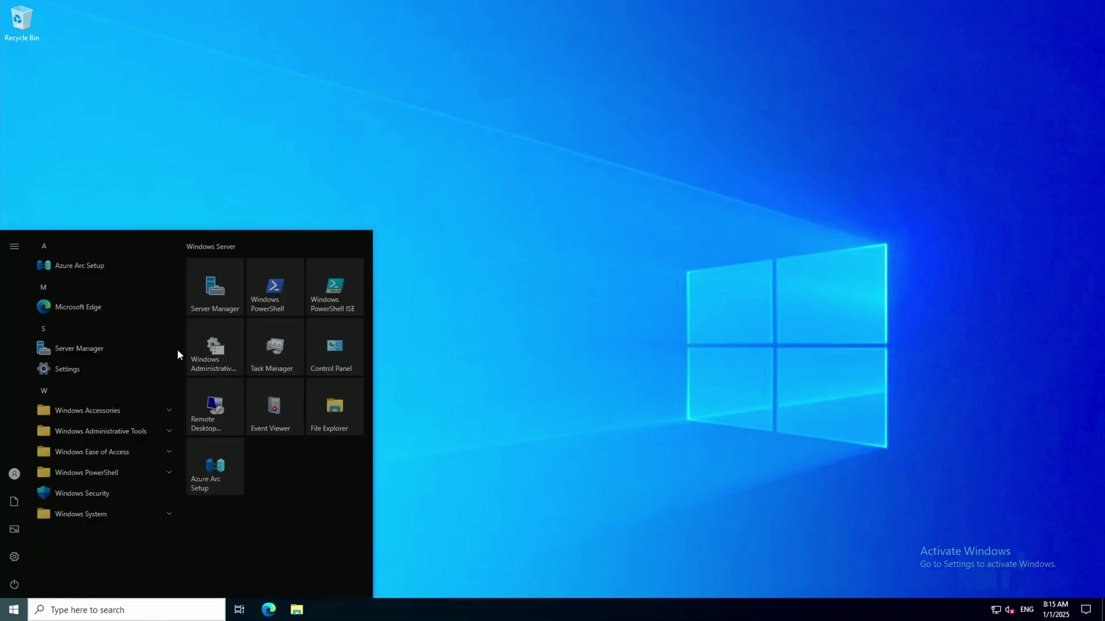
left_click(214, 304)
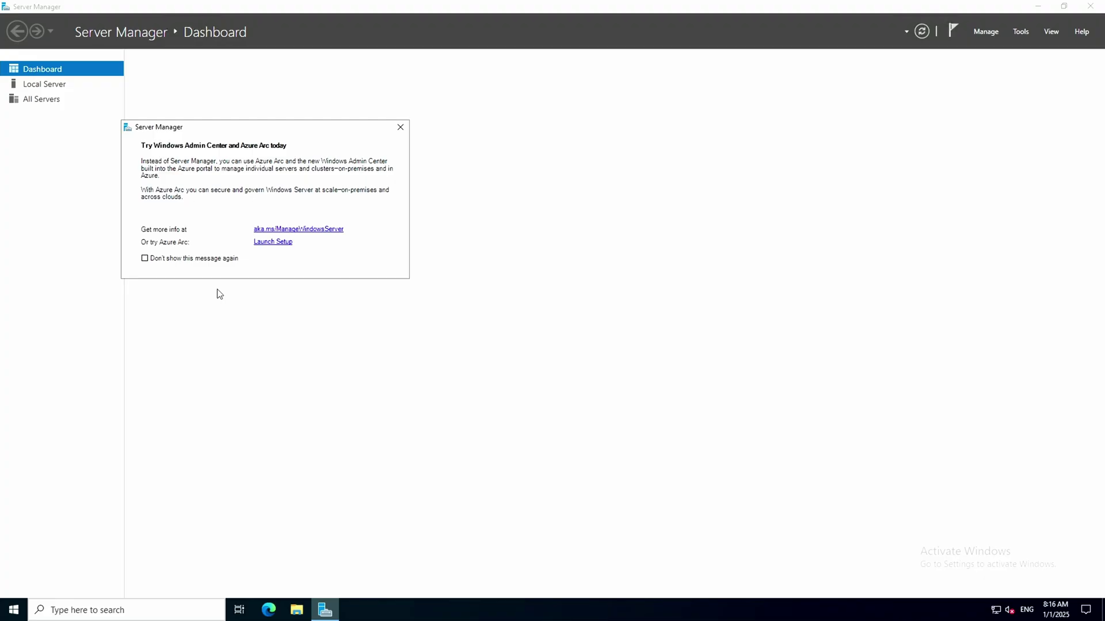
left_click(402, 126)
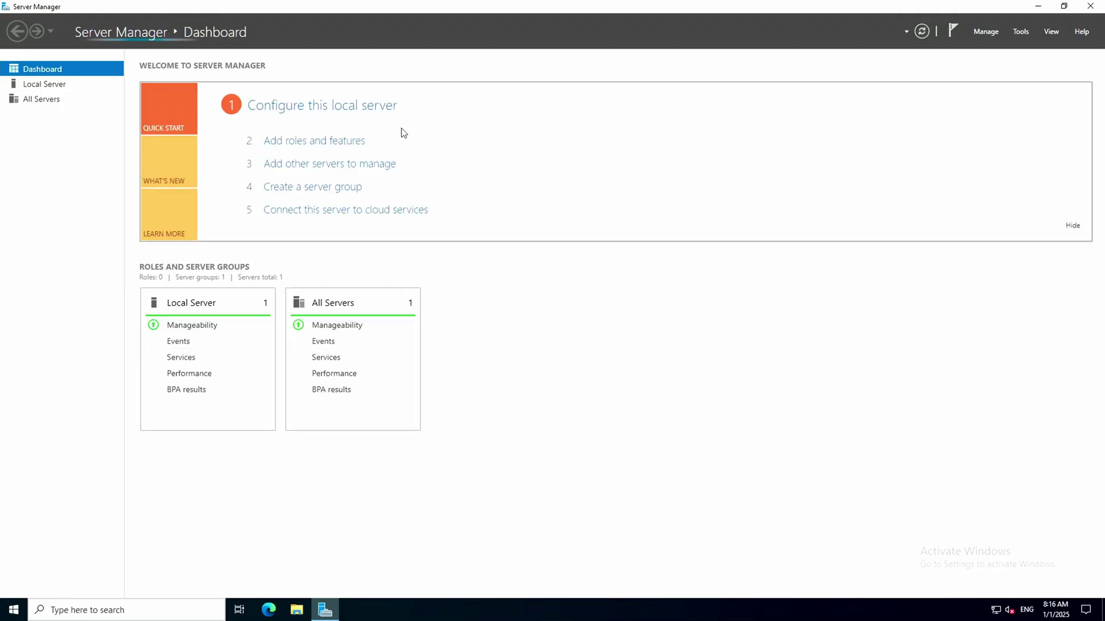
left_click(57, 86)
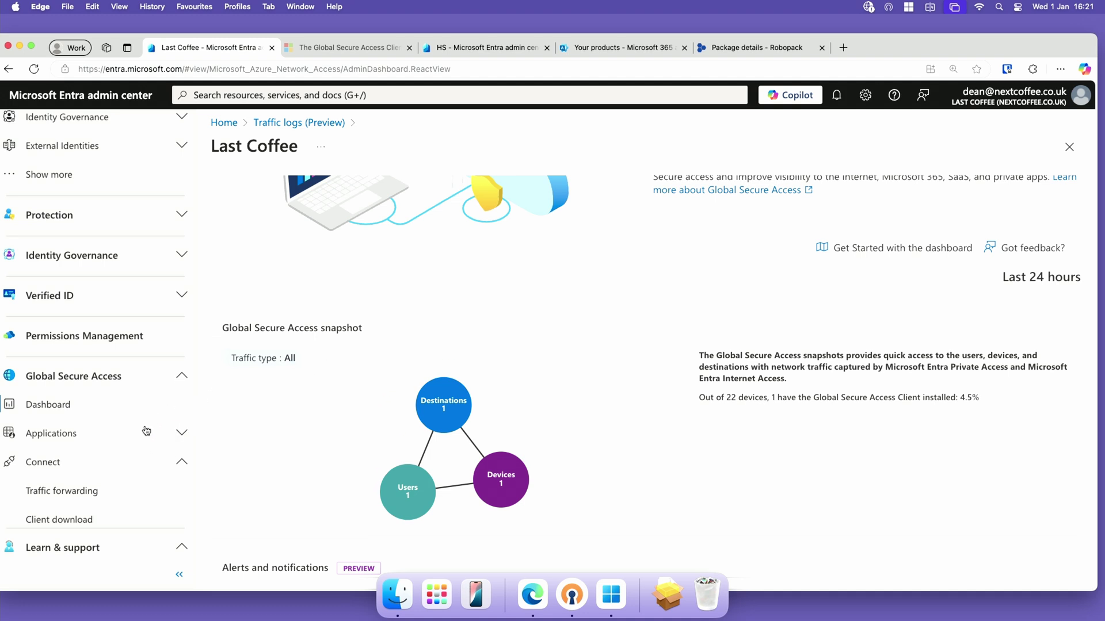
left_click(134, 397)
scroll(424, 464, "down", 5)
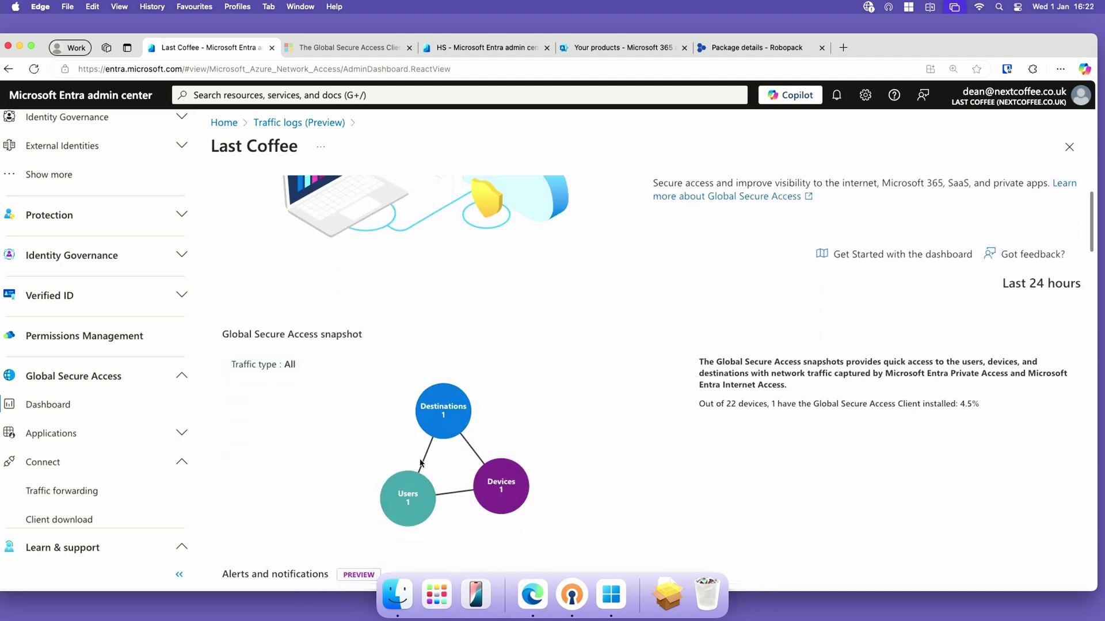
scroll(389, 420, "up", 1)
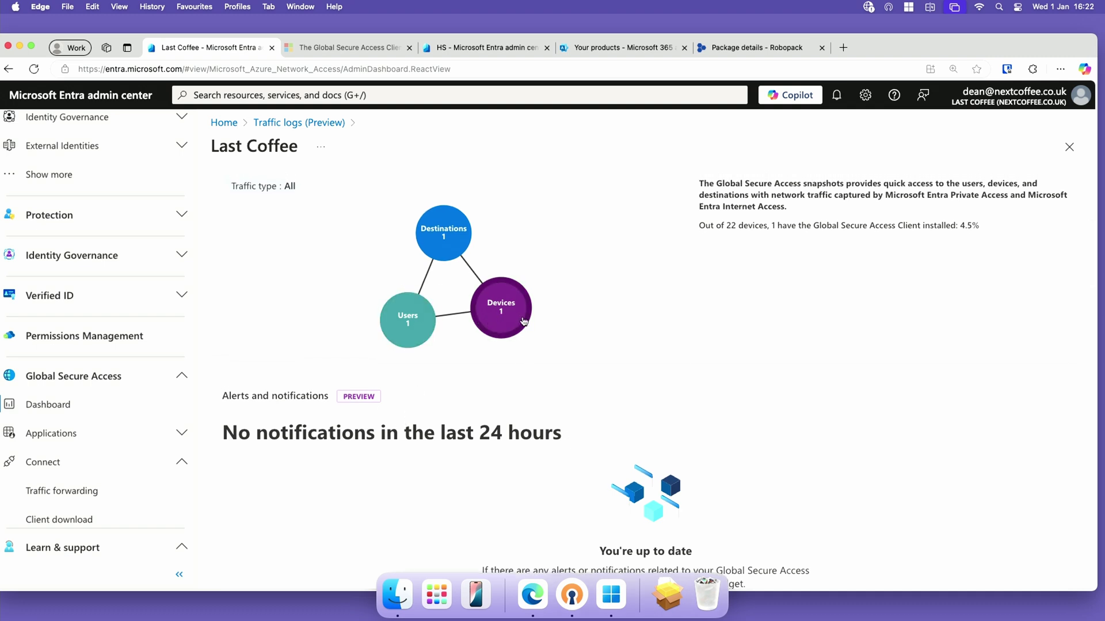
mouse_move(452, 242)
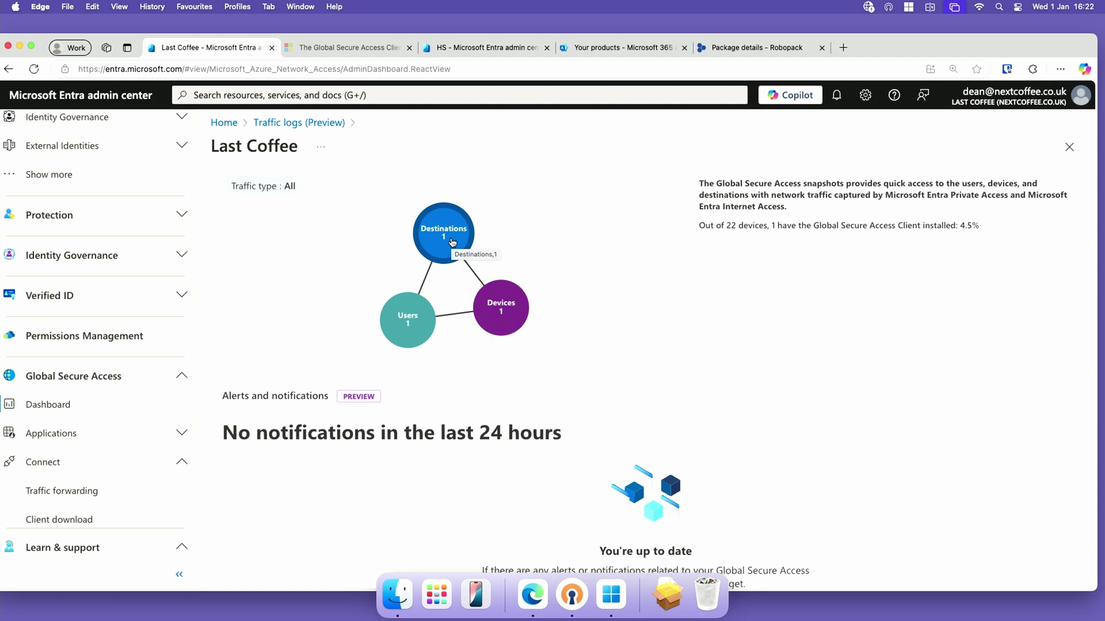
left_click(452, 242)
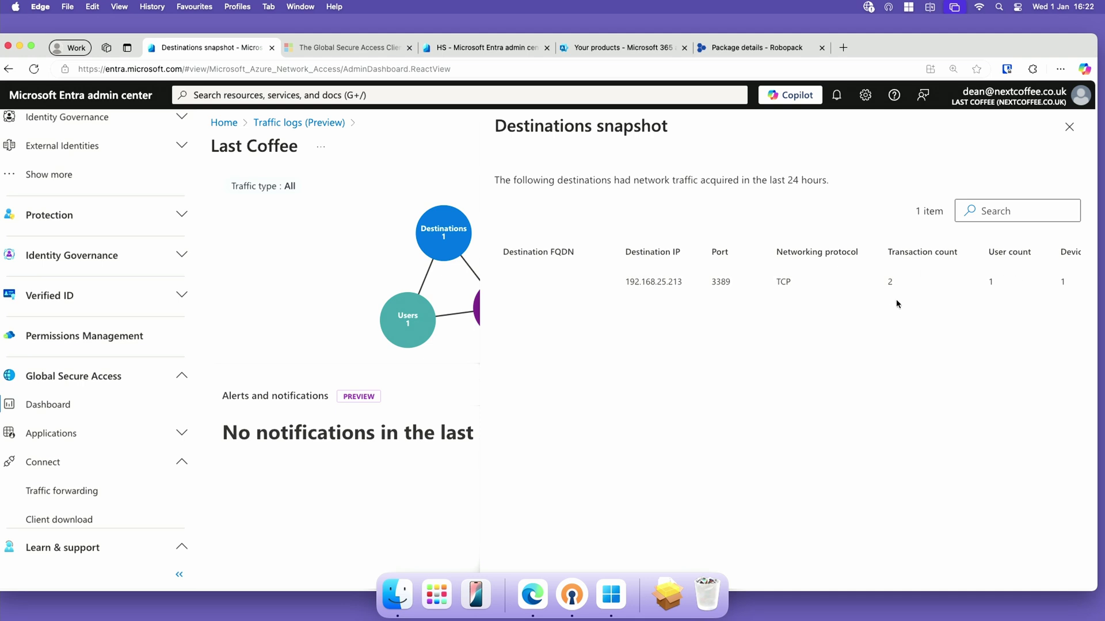
left_click(1069, 126)
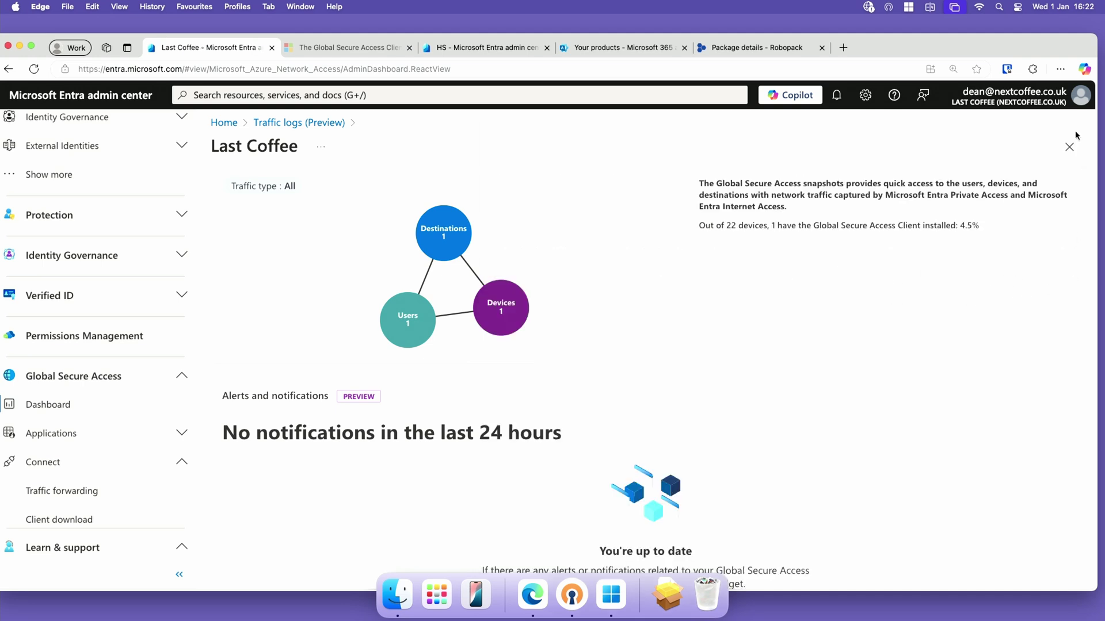